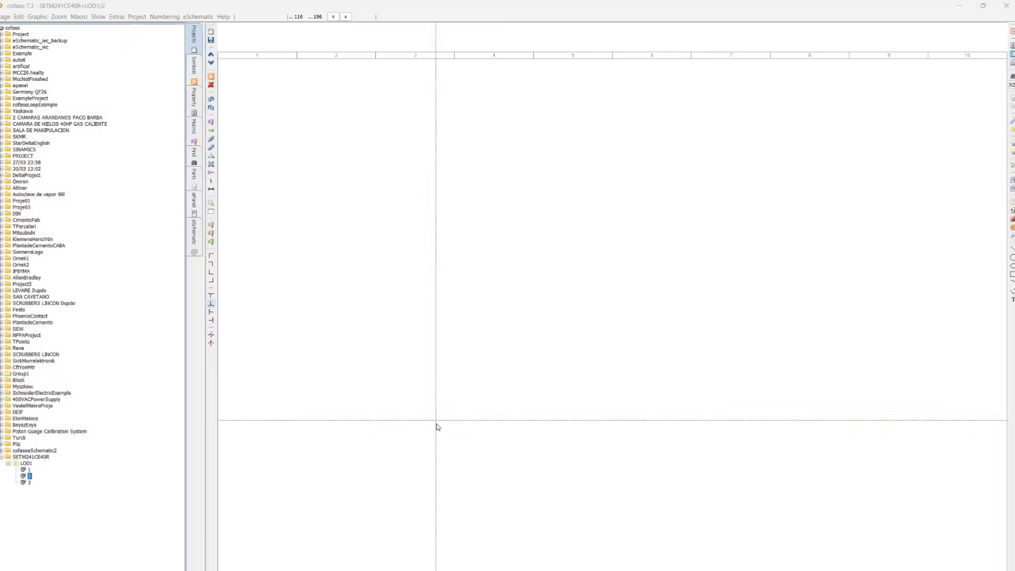
# Step: Insert the SE.TM241CE40R window macro so the PLC block sits across the middle of page 2
pyautogui.moveTo(361, 406)
pyautogui.mouseDown()
pyautogui.moveTo(404, 421)
pyautogui.moveTo(337, 404)
pyautogui.moveTo(378, 415)
pyautogui.moveTo(365, 401)
pyautogui.mouseUp()
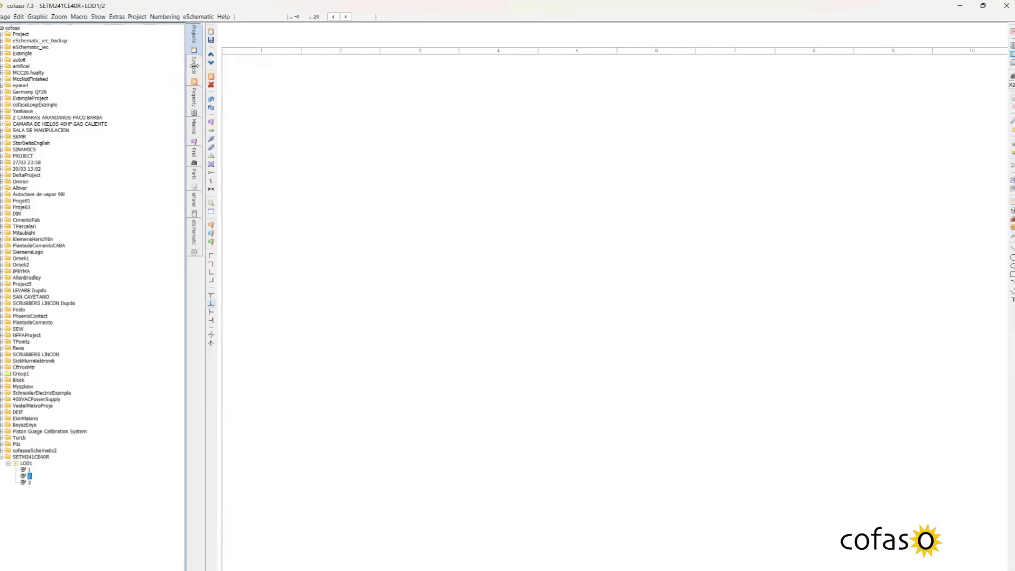
pyautogui.click(194, 127)
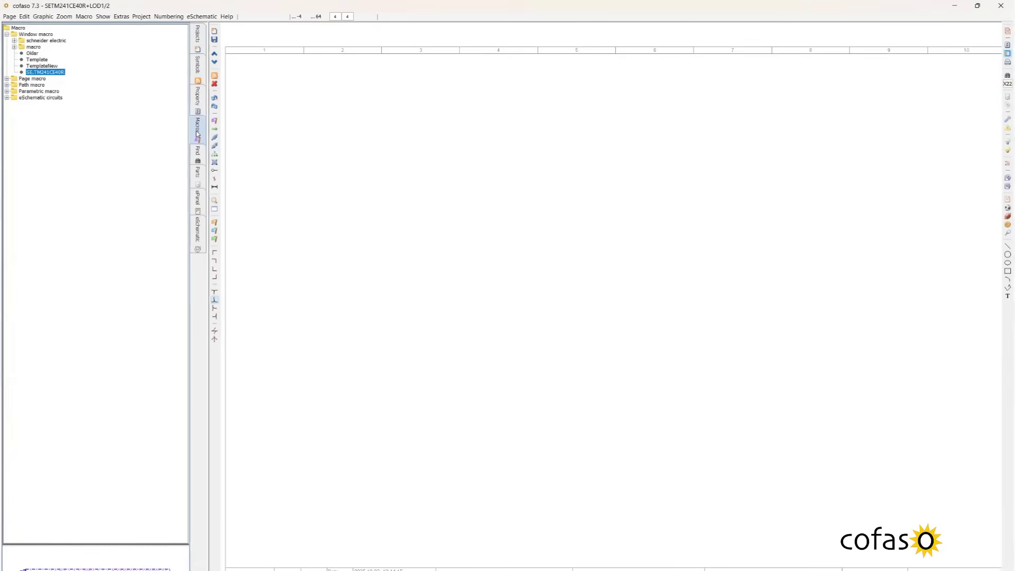
pyautogui.press('ctrl')
pyautogui.press('ctrl')
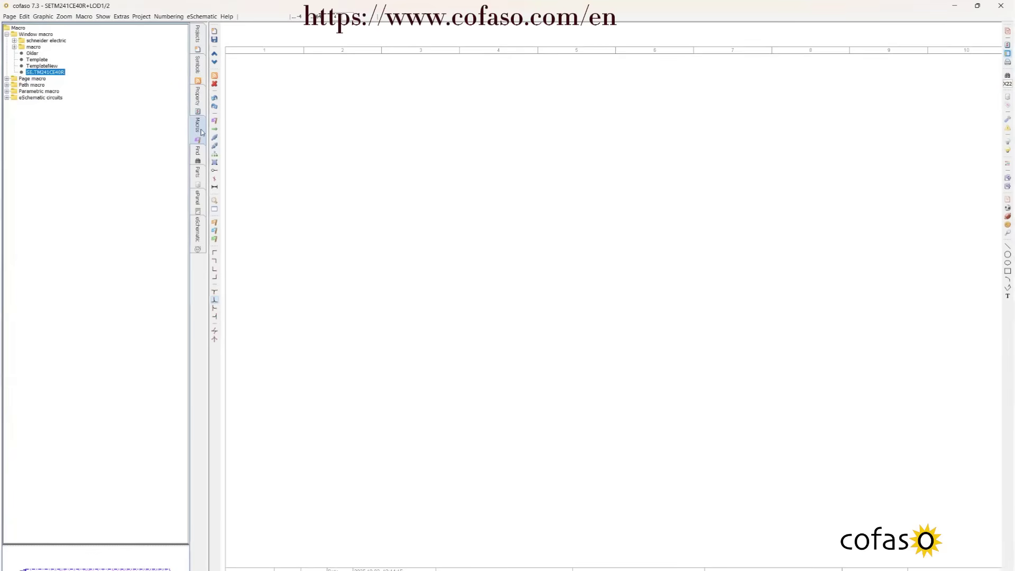
pyautogui.press('ctrl')
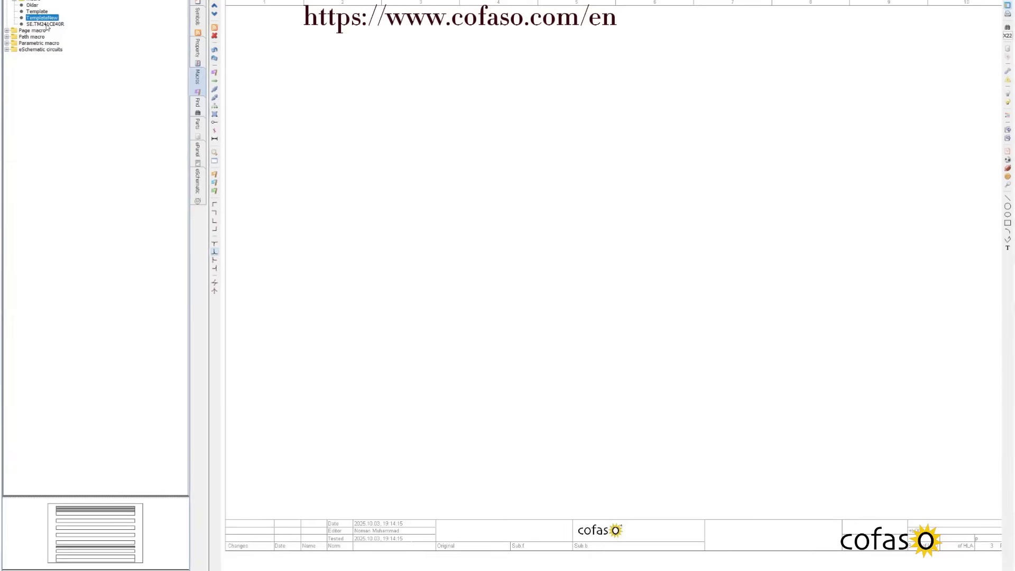
pyautogui.click(92, 548)
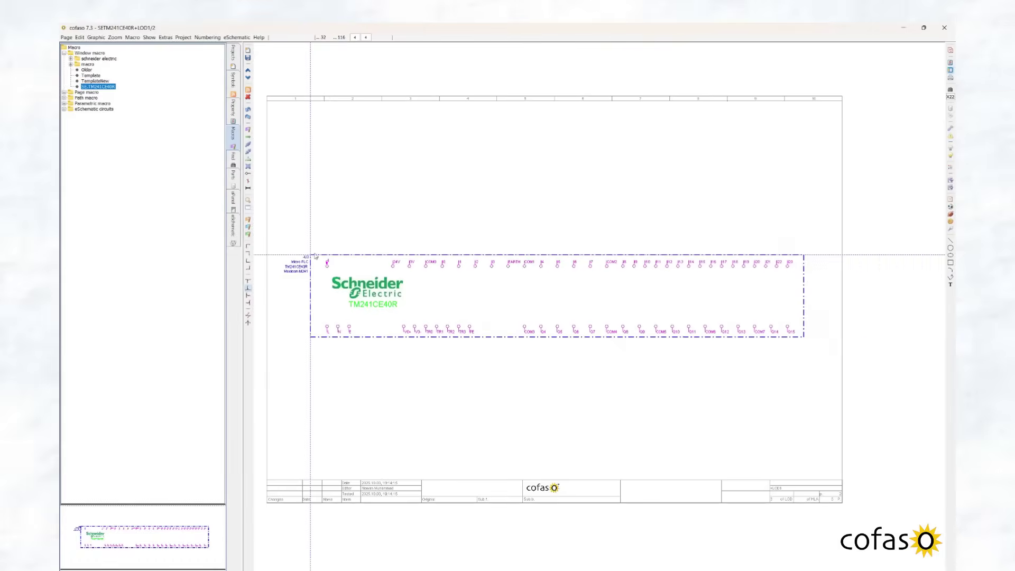
pyautogui.moveTo(316, 266); pyautogui.dragTo(316, 277)
pyautogui.moveTo(386, 411); pyautogui.dragTo(408, 323)
pyautogui.moveTo(292, 163); pyautogui.dragTo(849, 311)
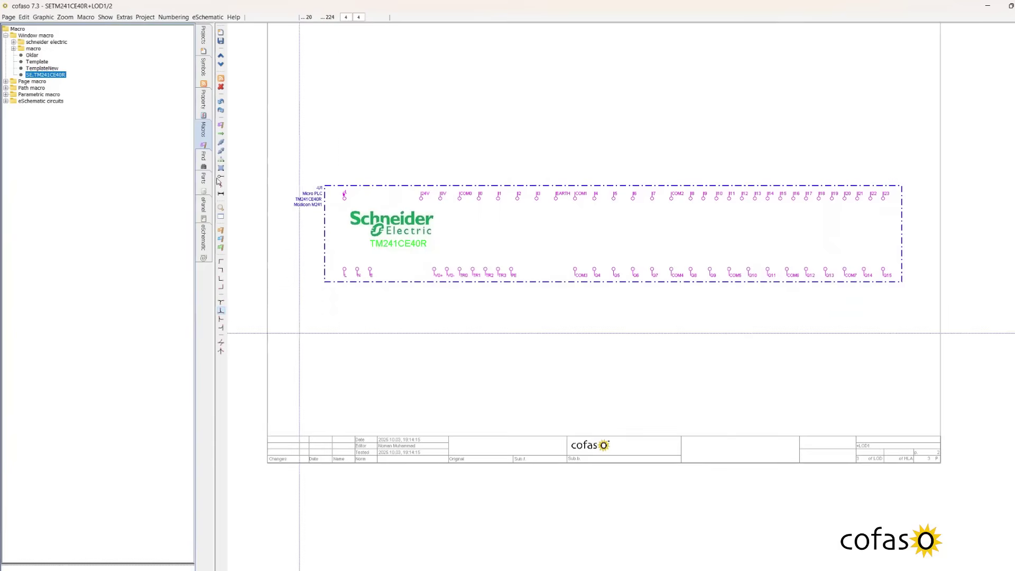
# Step: Wire PLC terminals L and N downward by placing a T-junction below each of them
pyautogui.click(202, 37)
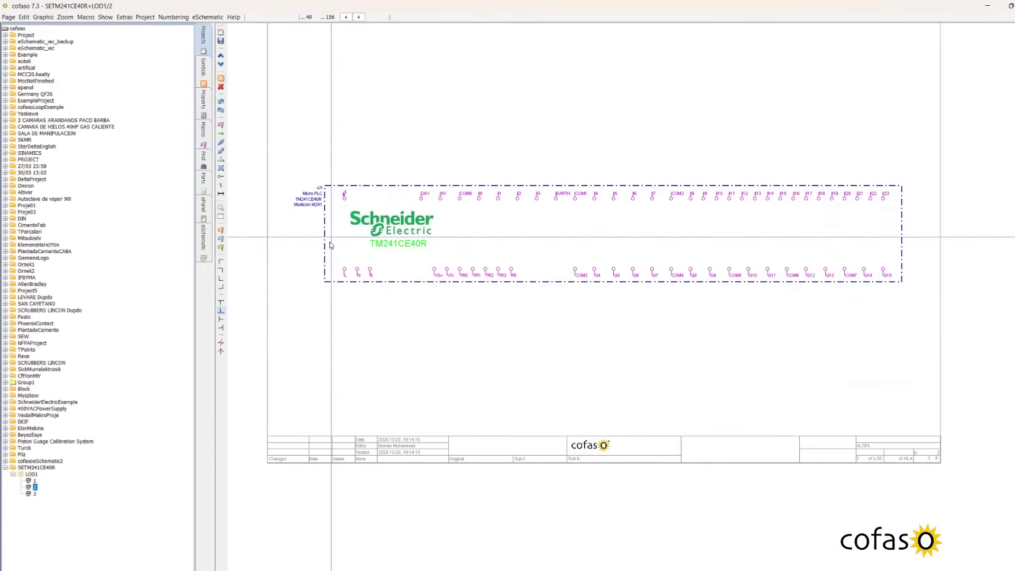
pyautogui.click(221, 311)
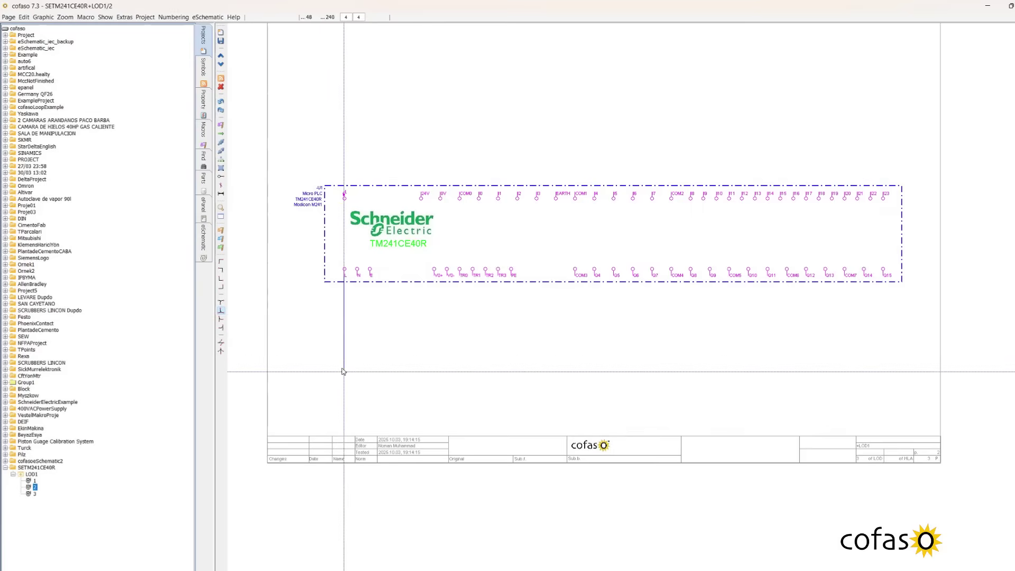
pyautogui.click(343, 370)
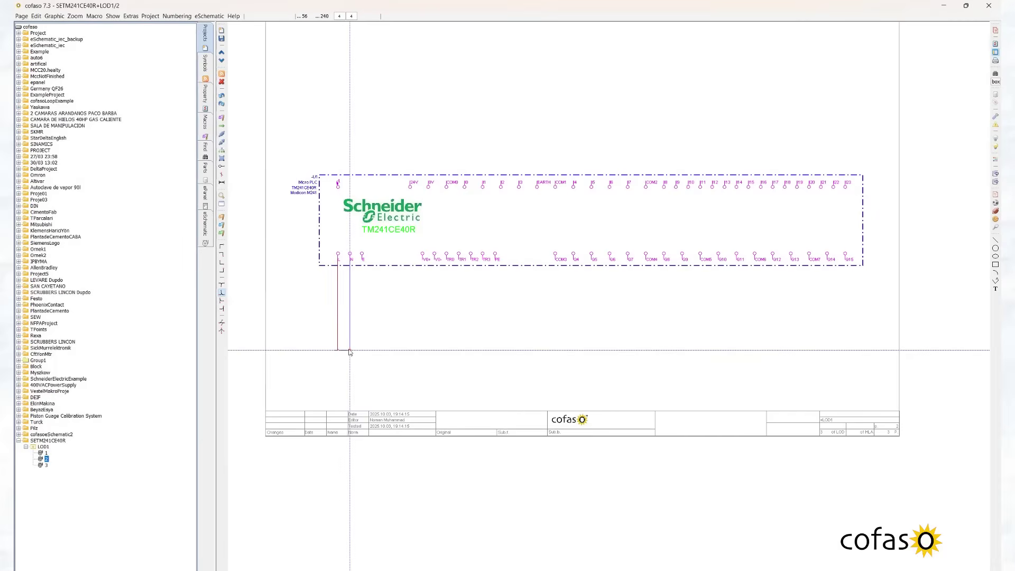
pyautogui.click(348, 358)
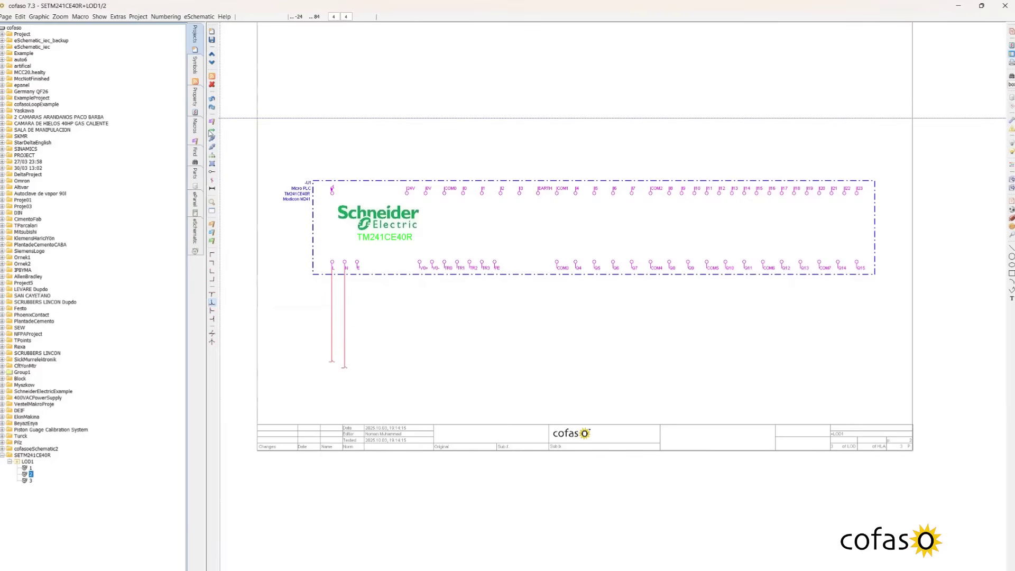
# Step: Place a potential arrow feeding the L wire from the page's left side and set its designation to +LOD1-LPLC
pyautogui.click(211, 133)
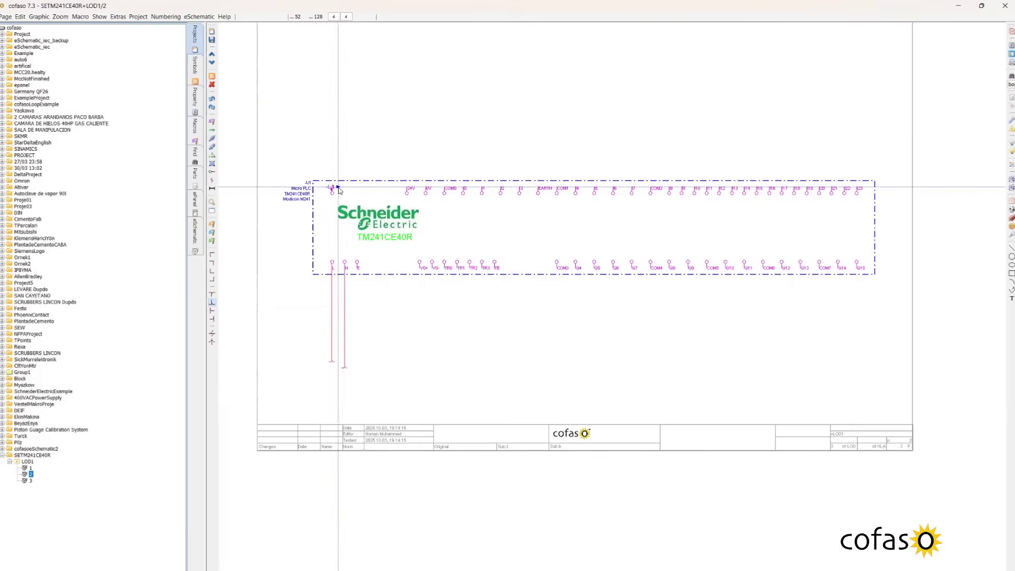
pyautogui.click(294, 362)
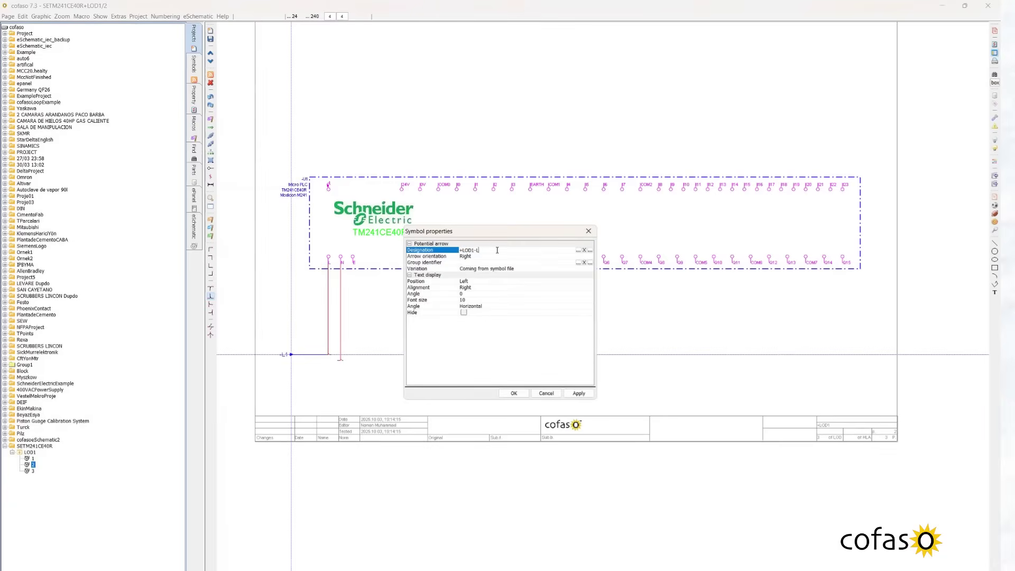
pyautogui.press('capslock')
pyautogui.write('PLC')
pyautogui.press('Return')
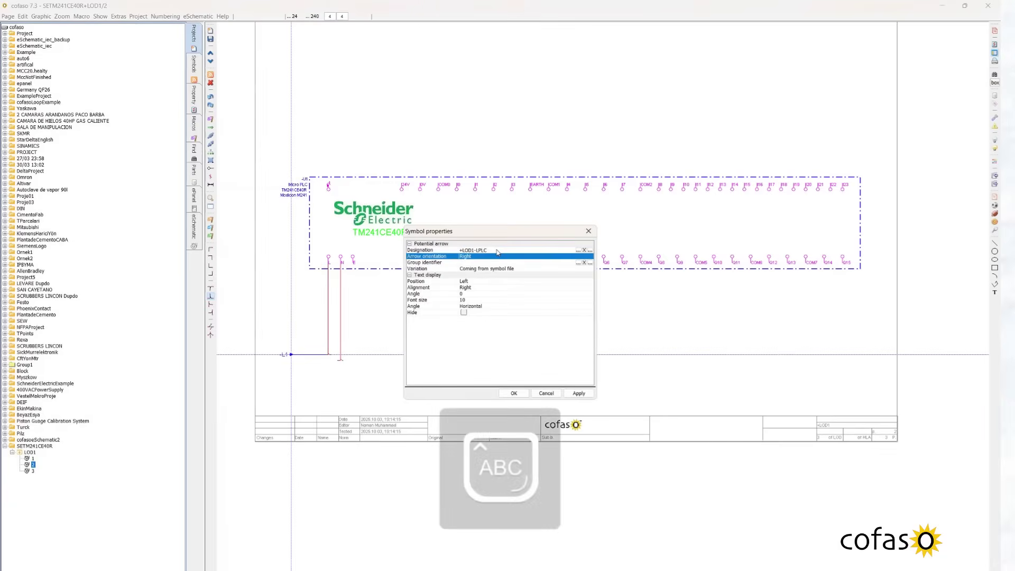
pyautogui.click(589, 396)
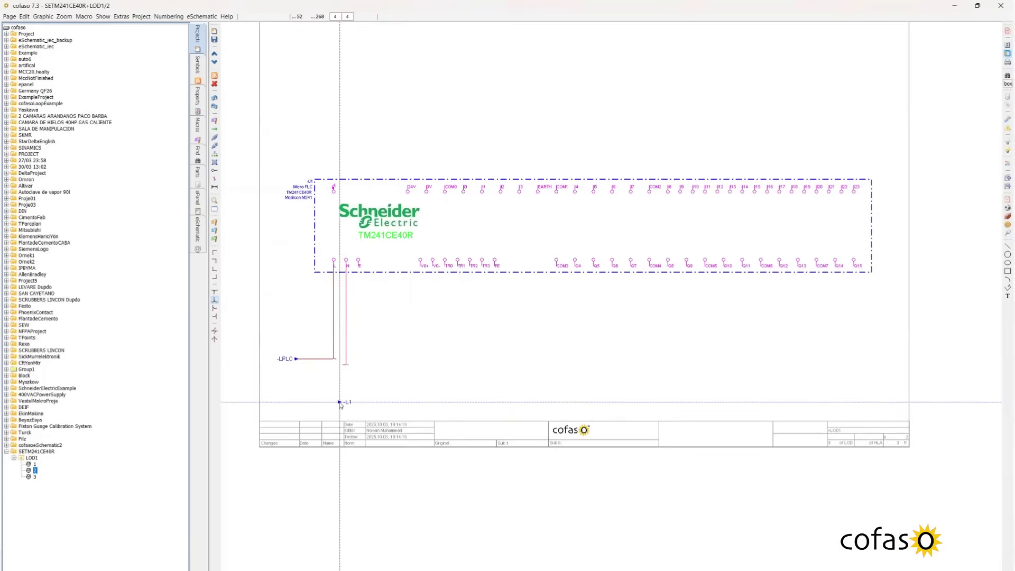
pyautogui.press('capslock')
# Step: Place a second potential arrow on the N wire, just below the first, with the designation +LOD1-NPLC
pyautogui.doubleClick(296, 366)
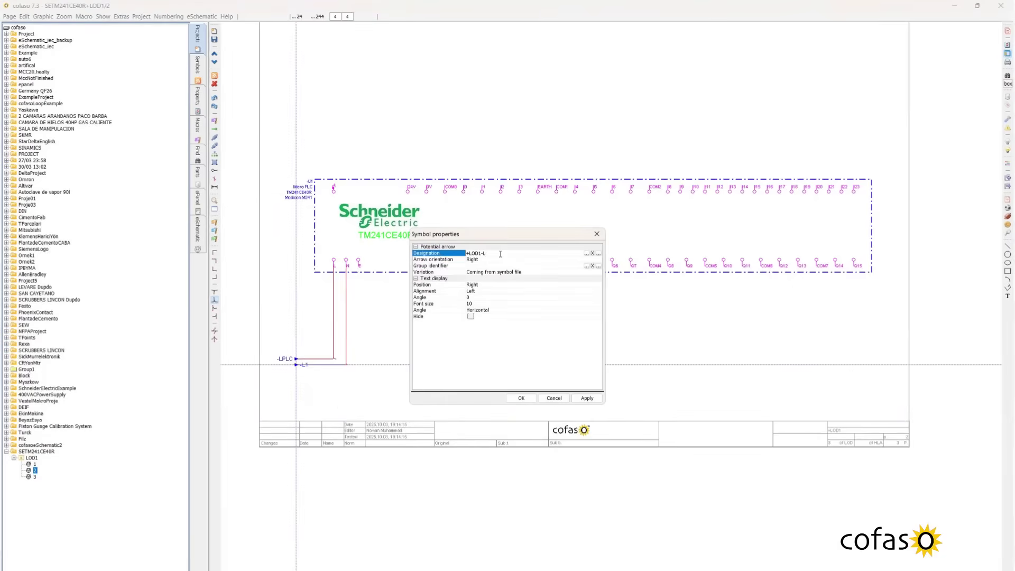
pyautogui.press('capslock')
pyautogui.write('NPLC')
pyautogui.press('Return')
pyautogui.press('capslock')
pyautogui.click(588, 398)
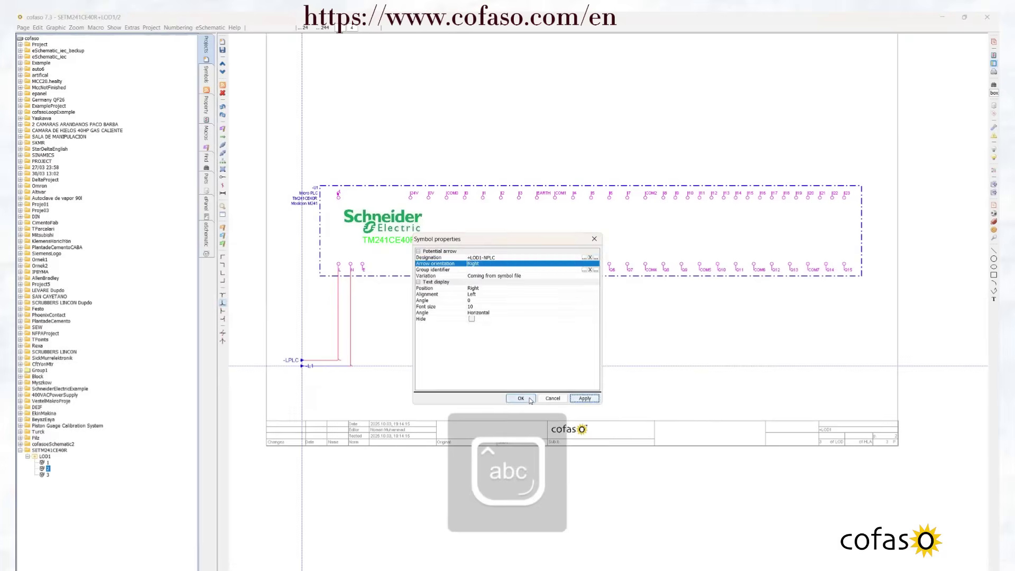
pyautogui.click(527, 399)
# Step: Copy the LPLC and NPLC potential arrows and paste them at the page's right side to extend both supply lines
pyautogui.moveTo(278, 342); pyautogui.dragTo(309, 387)
pyautogui.click(308, 386)
pyautogui.moveTo(276, 337); pyautogui.dragTo(313, 379)
pyautogui.hotkey('ctrl', 'c')
pyautogui.hotkey('ctrl', 'v')
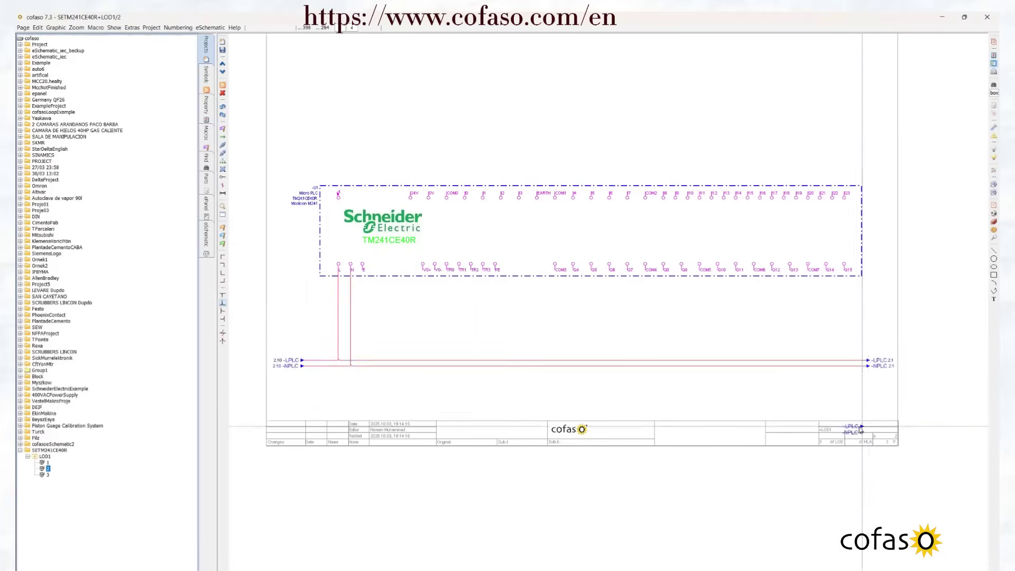
pyautogui.moveTo(870, 365); pyautogui.dragTo(870, 365)
# Step: Place the Ground 02-15-01 symbol below PLC terminal E and set its designation to +LOD1-E2
pyautogui.scroll(5, 336, 382)
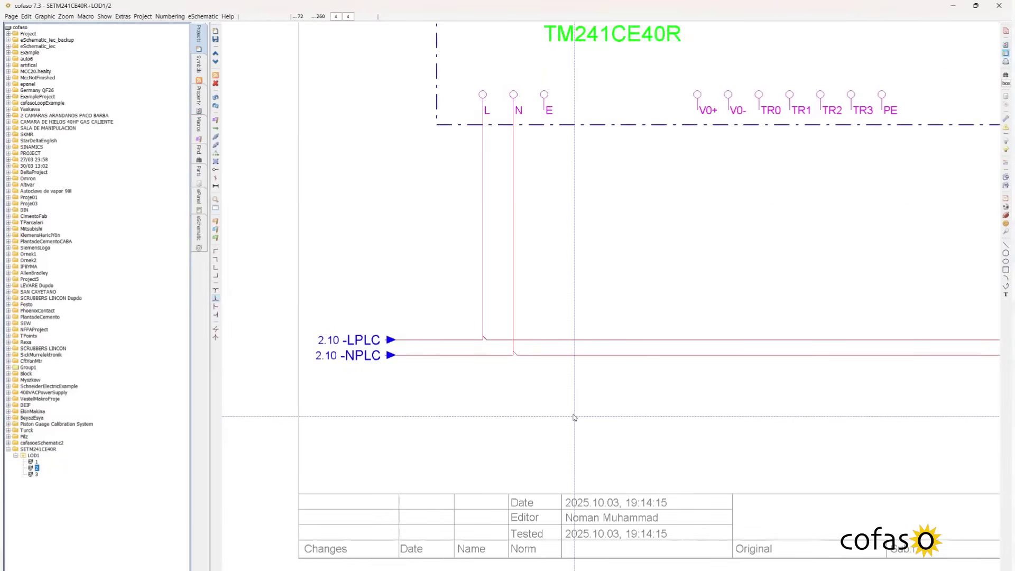
pyautogui.scroll(-4, 574, 417)
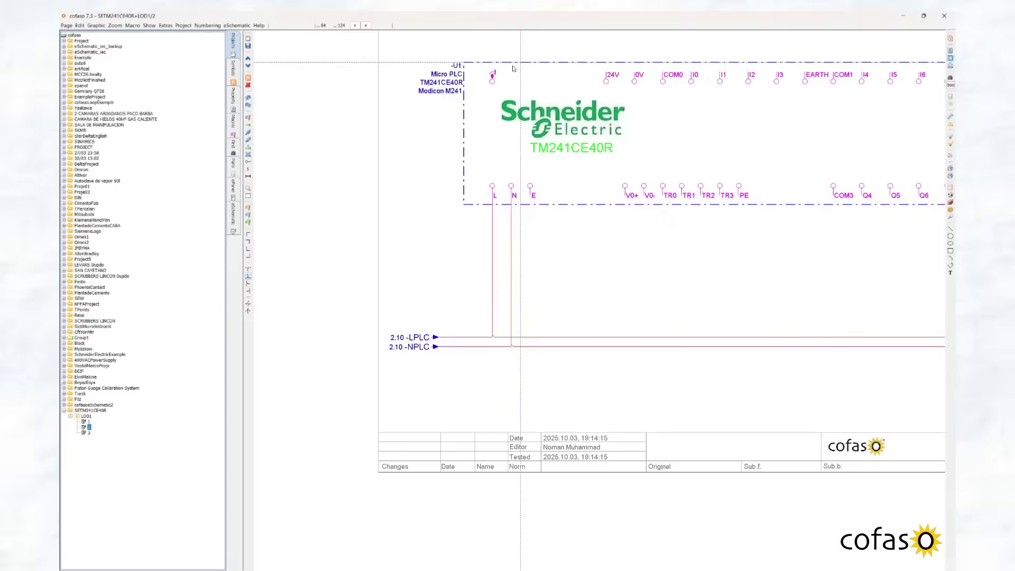
pyautogui.click(236, 69)
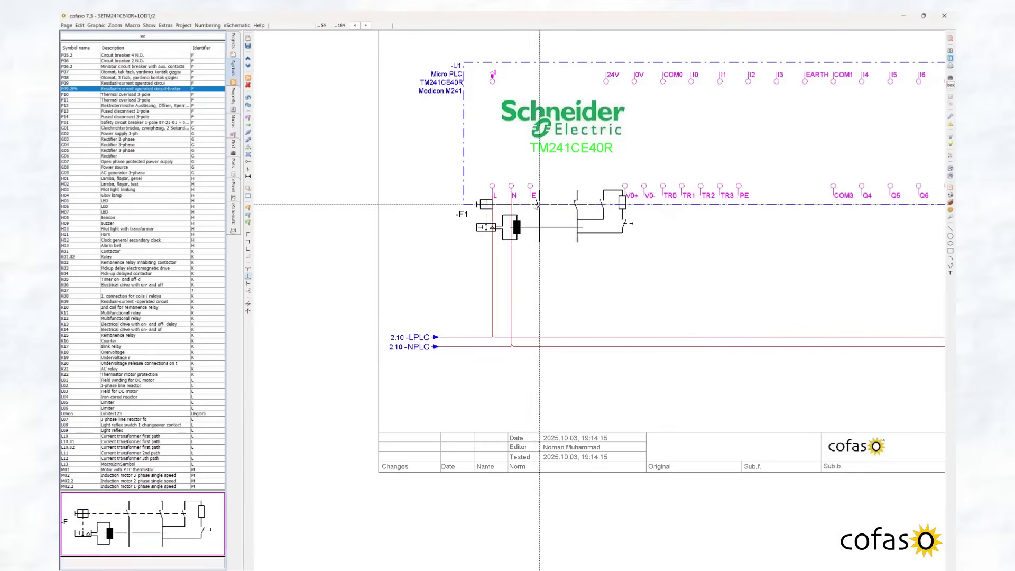
pyautogui.click(114, 471)
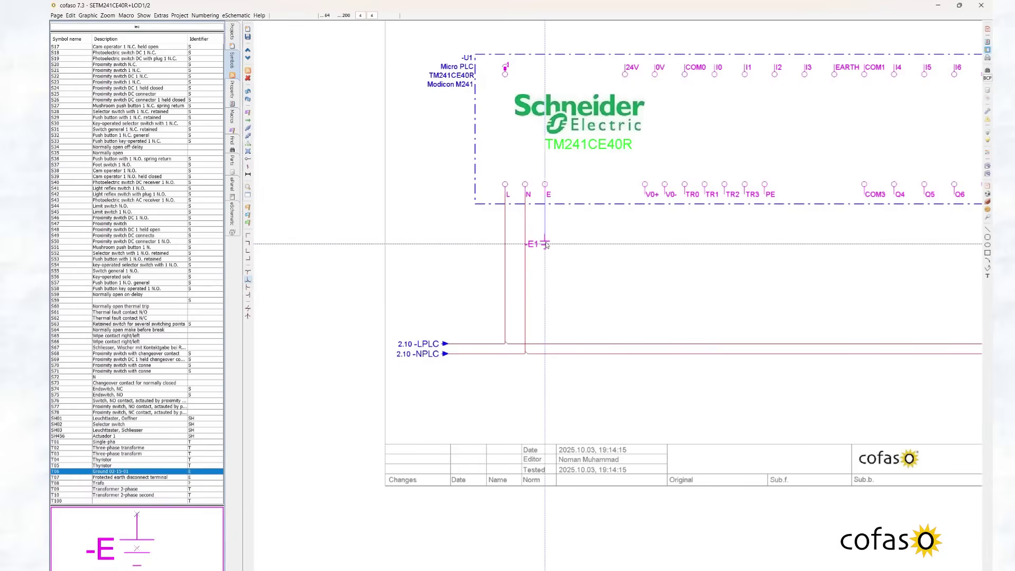
pyautogui.click(545, 253)
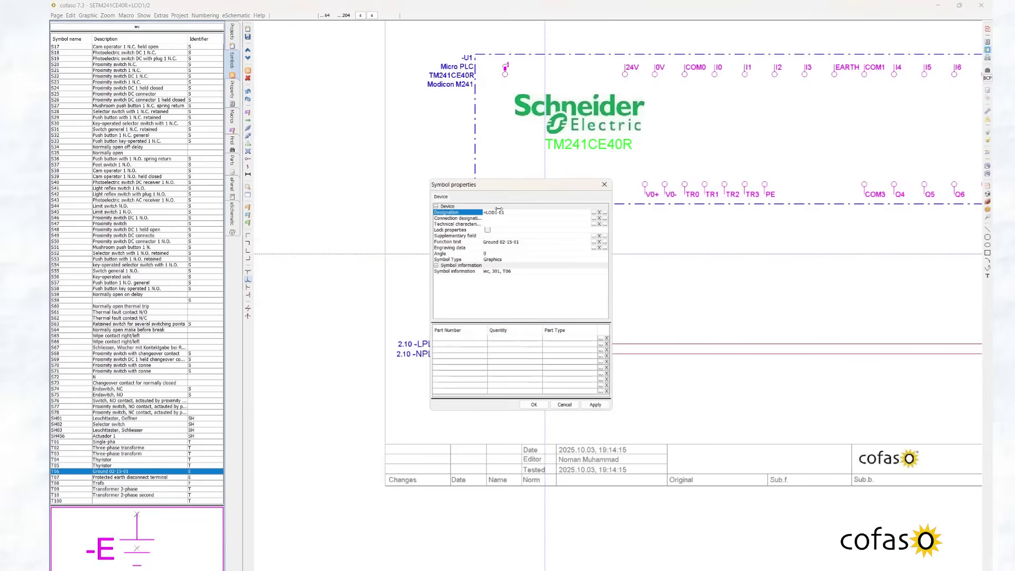
pyautogui.press('BackSpace')
pyautogui.write('2')
pyautogui.press('Return')
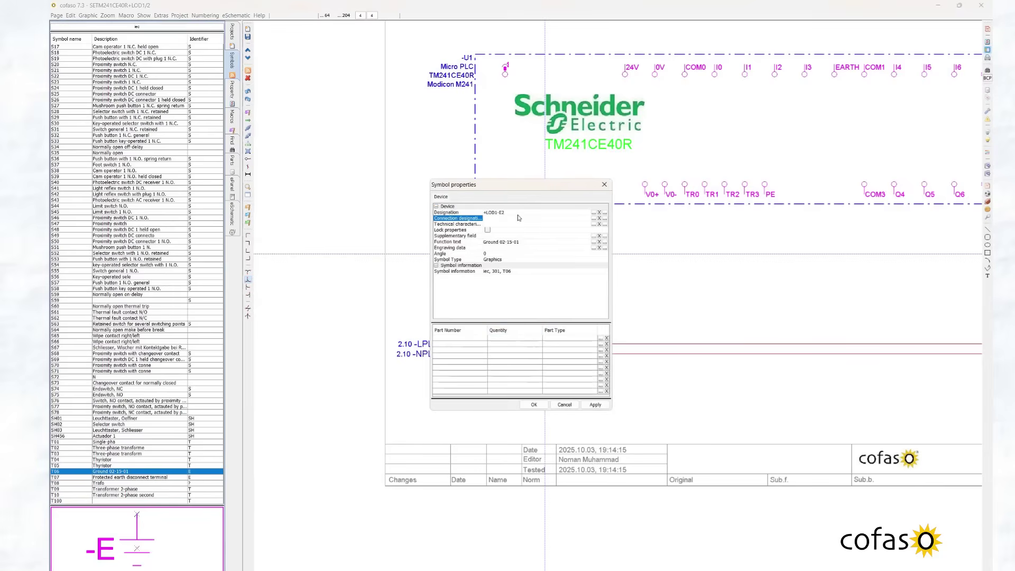
pyautogui.click(533, 404)
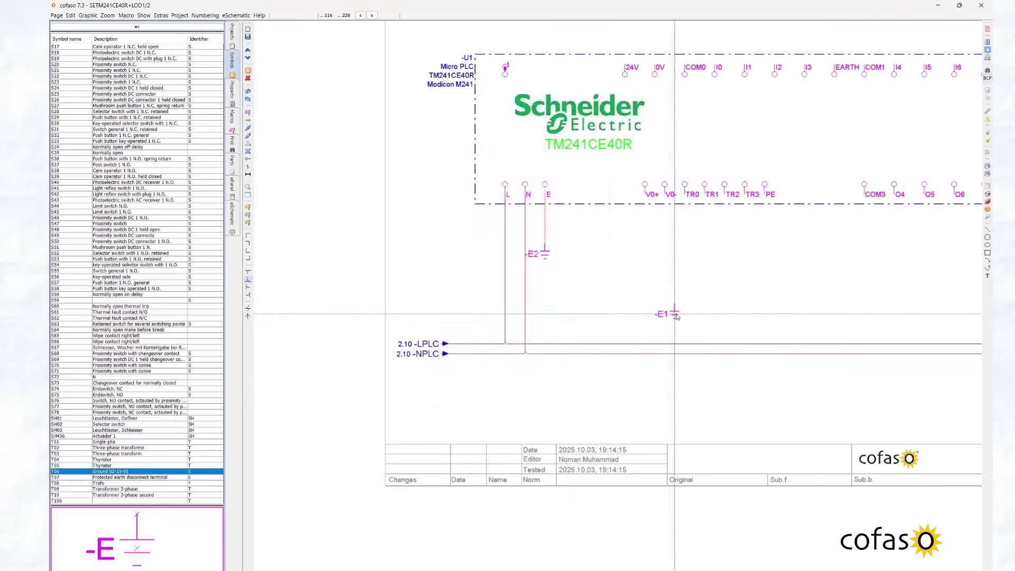
# Step: Set the ground symbol's label position to Outside, below, and save the page
pyautogui.click(228, 87)
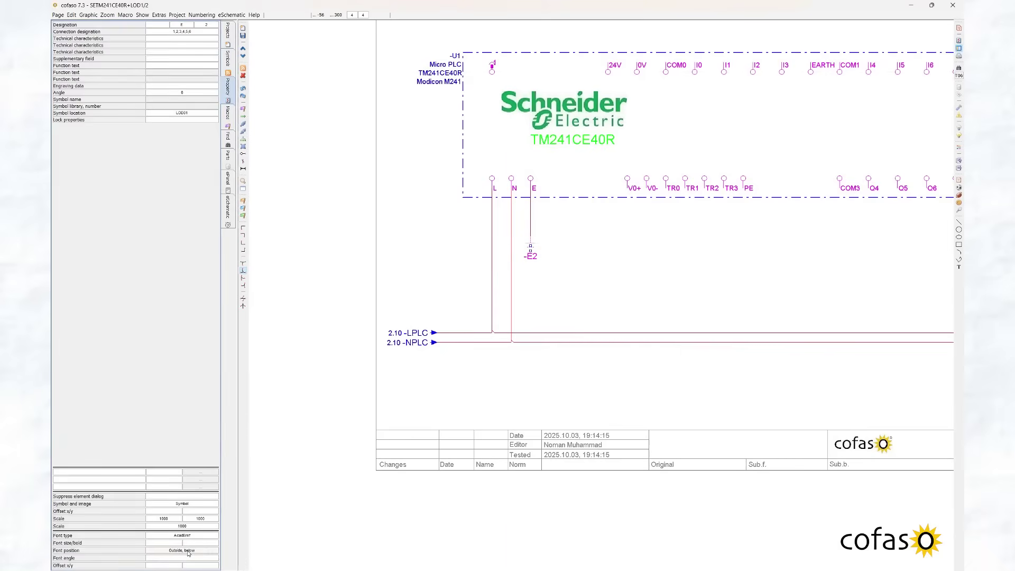
pyautogui.click(605, 334)
pyautogui.moveTo(606, 276); pyautogui.dragTo(548, 345)
pyautogui.click(228, 33)
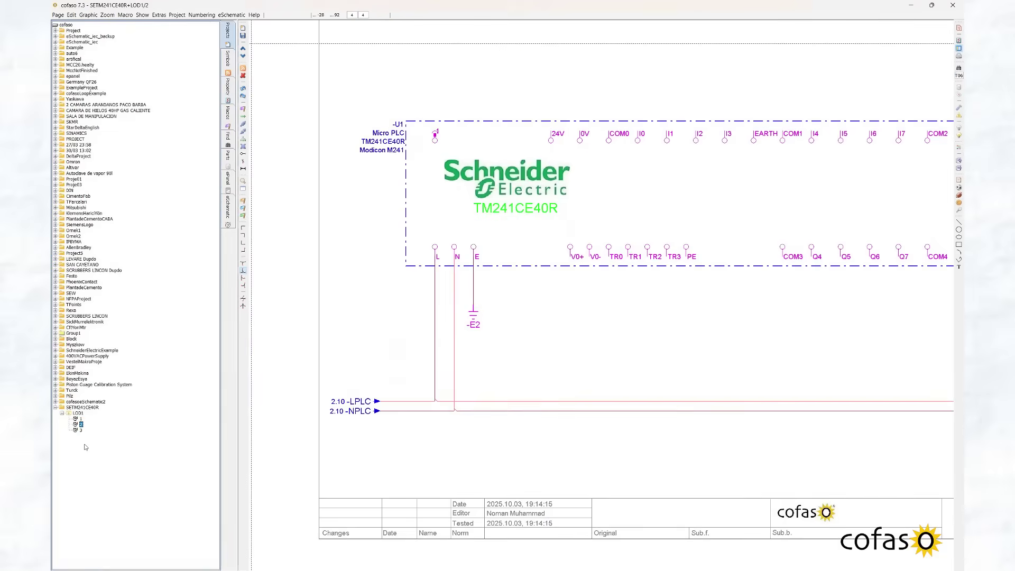
pyautogui.click(493, 299)
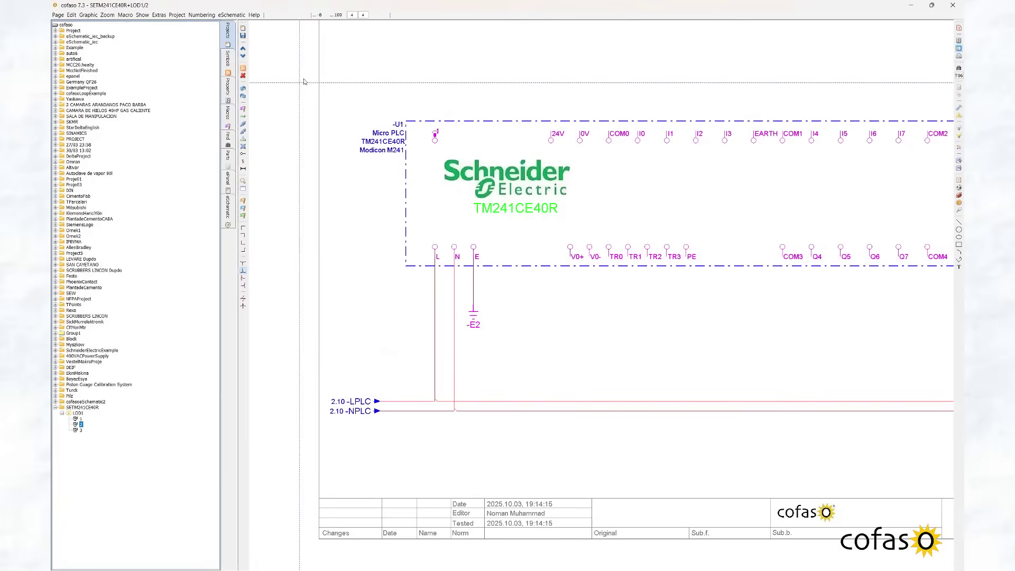
pyautogui.click(242, 36)
# Step: Examine the PLC block's symbol properties and its assigned part number
pyautogui.moveTo(338, 96); pyautogui.dragTo(310, 123)
pyautogui.doubleClick(379, 151)
pyautogui.click(448, 328)
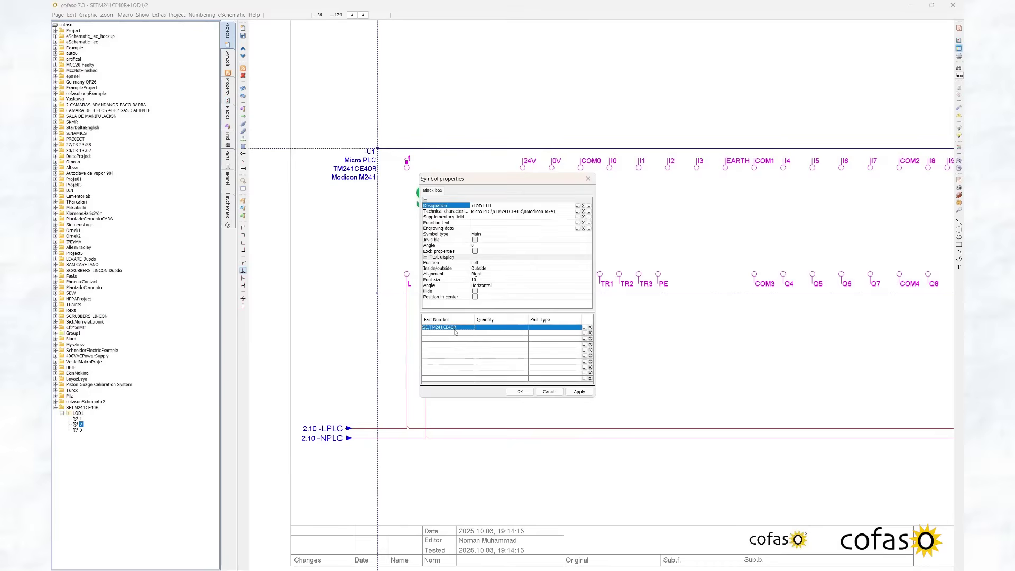
pyautogui.click(589, 179)
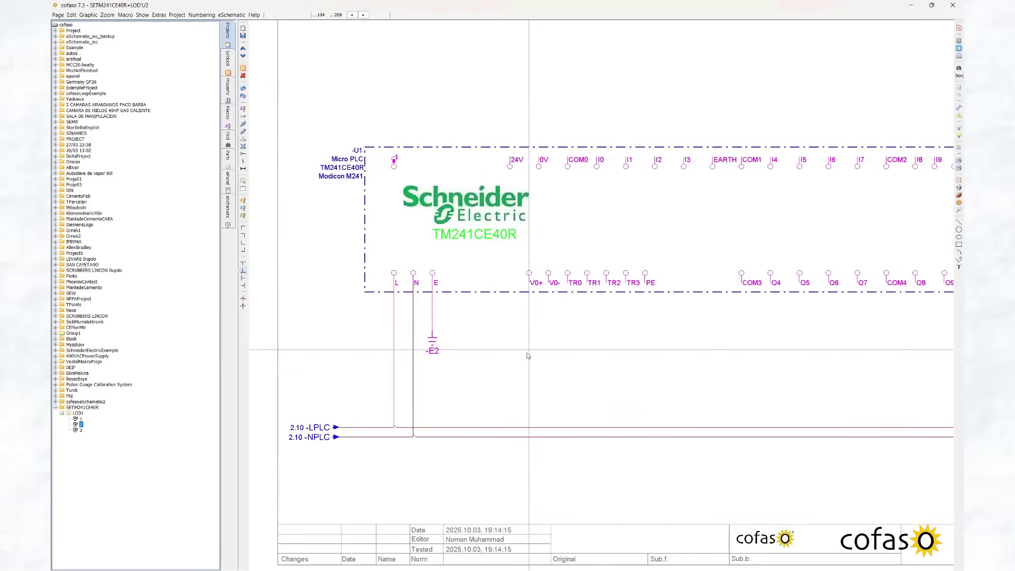
# Step: Wire PLC terminals V0+ and V0- downward by placing a T-junction below each of them
pyautogui.moveTo(510, 254); pyautogui.dragTo(560, 299)
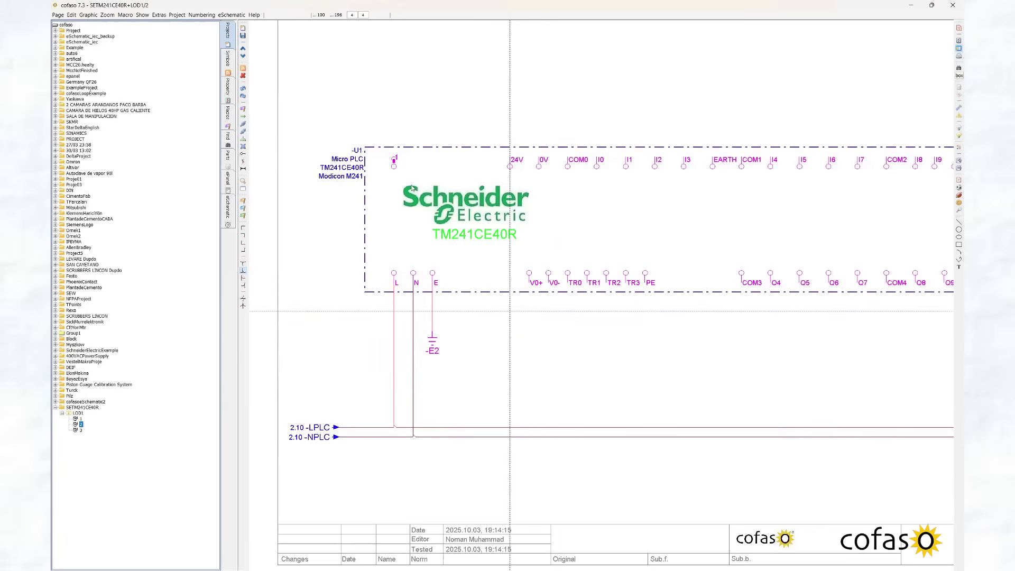
pyautogui.click(243, 120)
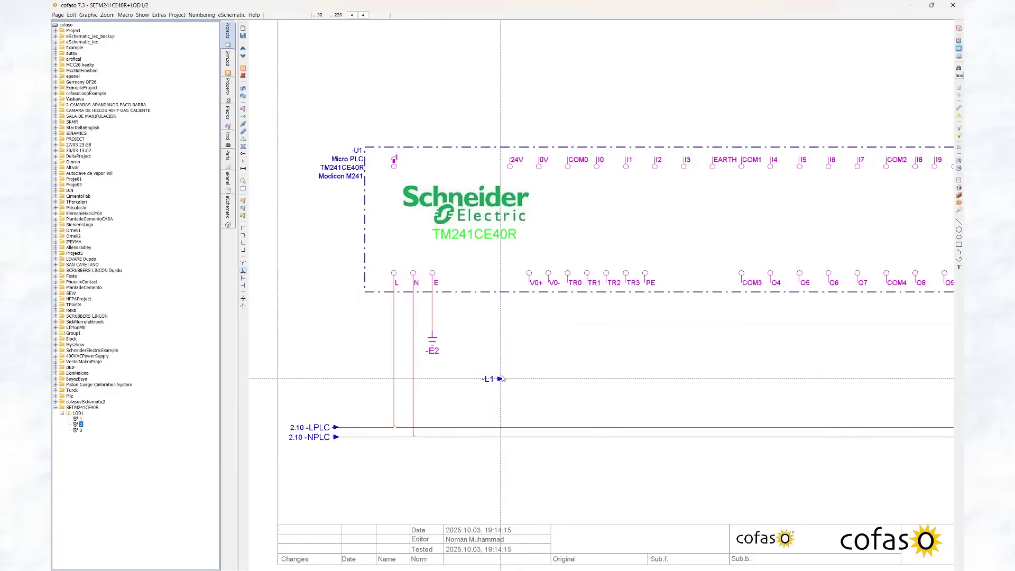
pyautogui.click(244, 270)
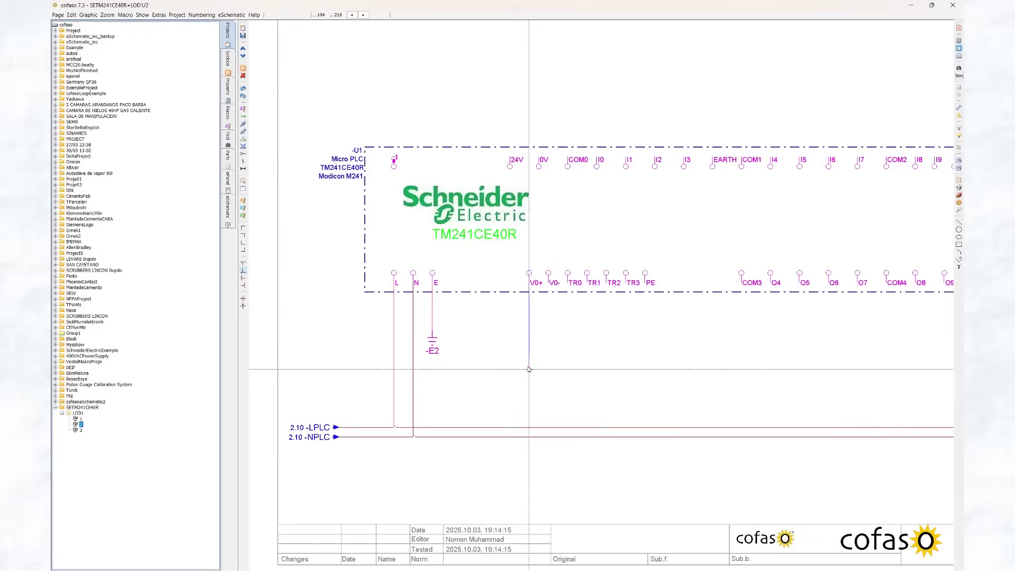
pyautogui.click(545, 372)
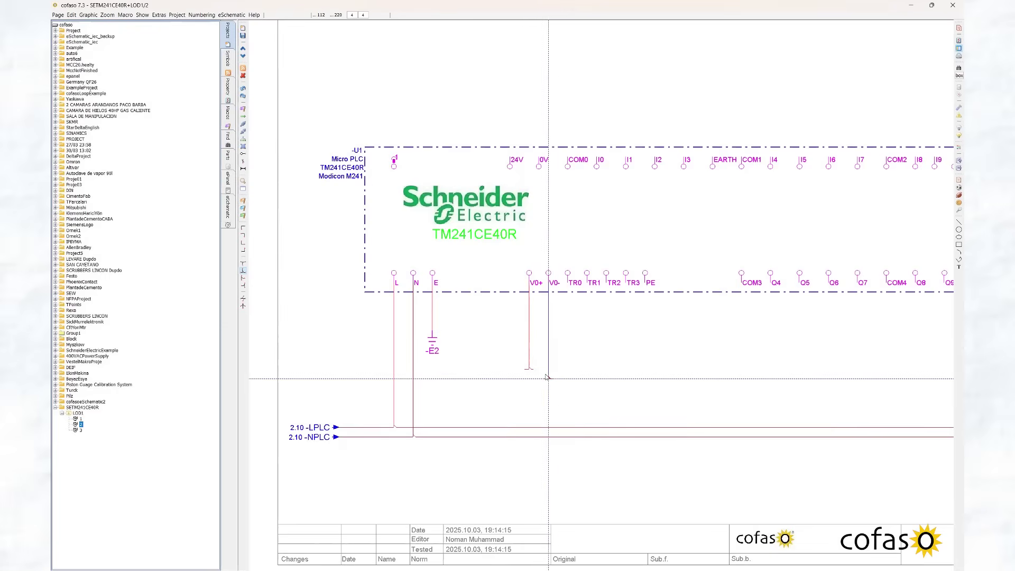
pyautogui.click(547, 377)
pyautogui.press('Escape')
# Step: Place potential arrows designated 24V+ and 0V to the left of the V0+ and V0- junctions to feed those wires
pyautogui.click(243, 121)
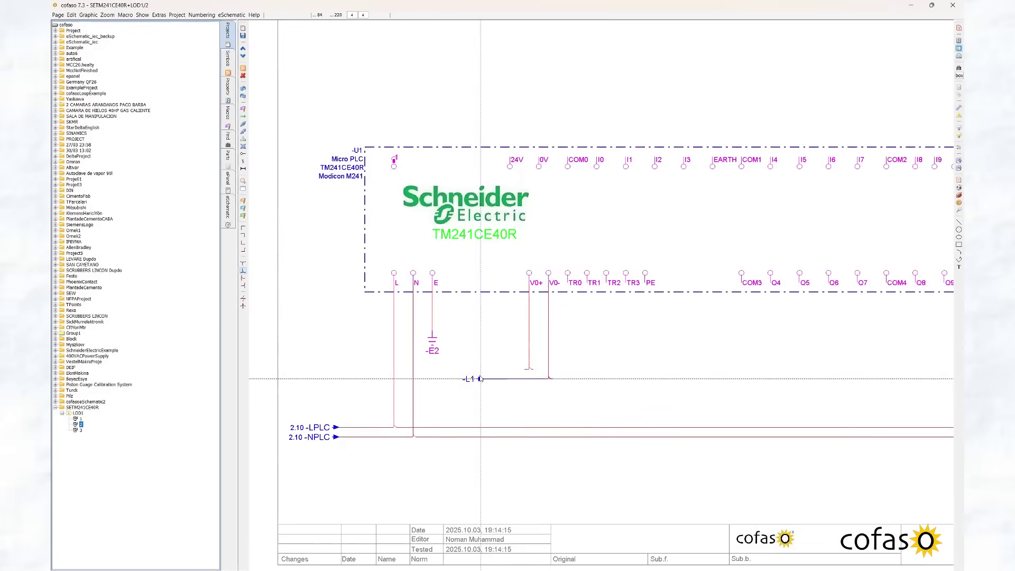
pyautogui.click(500, 370)
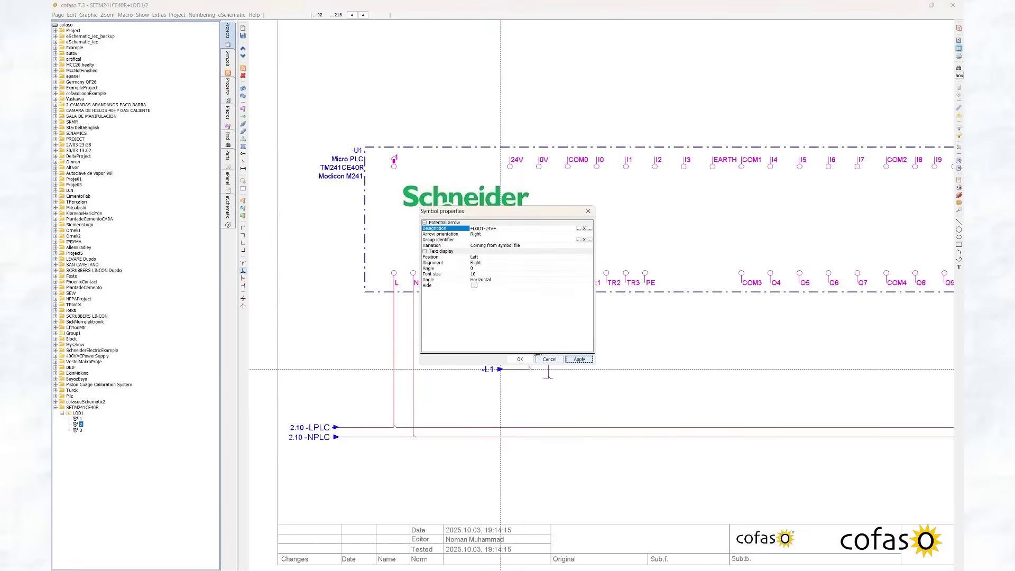
pyautogui.click(519, 359)
pyautogui.click(500, 379)
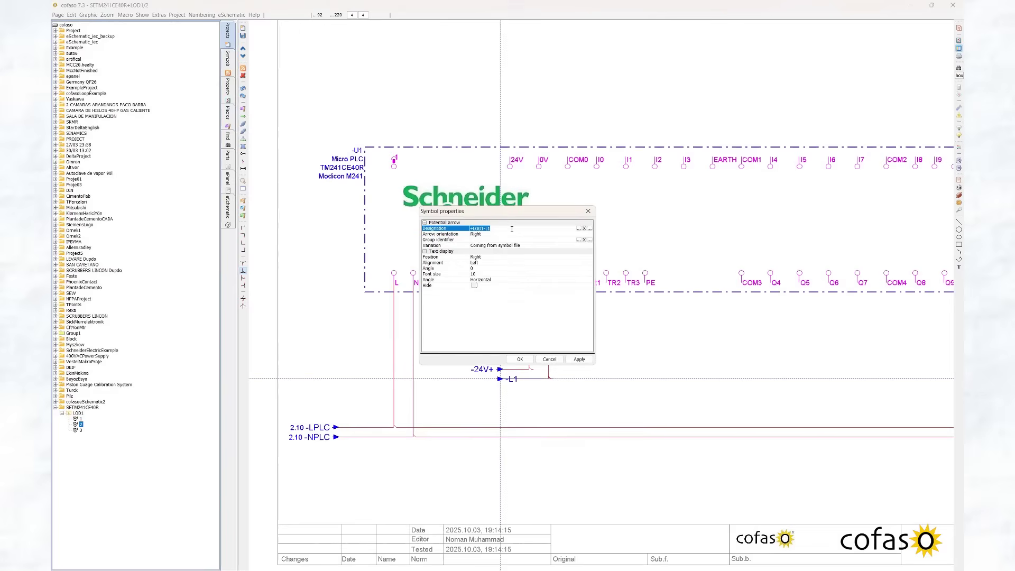
pyautogui.write('0V')
pyautogui.click(520, 359)
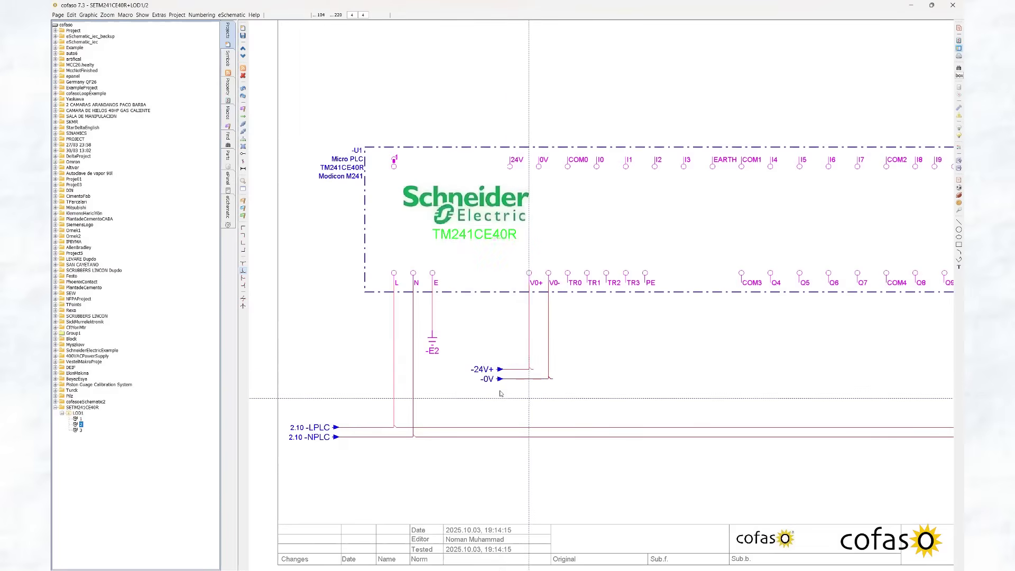
# Step: Copy the 24V+ and 0V arrow pair to the right of the V0+ and V0- junctions as outgoing arrows
pyautogui.moveTo(467, 352); pyautogui.dragTo(510, 401)
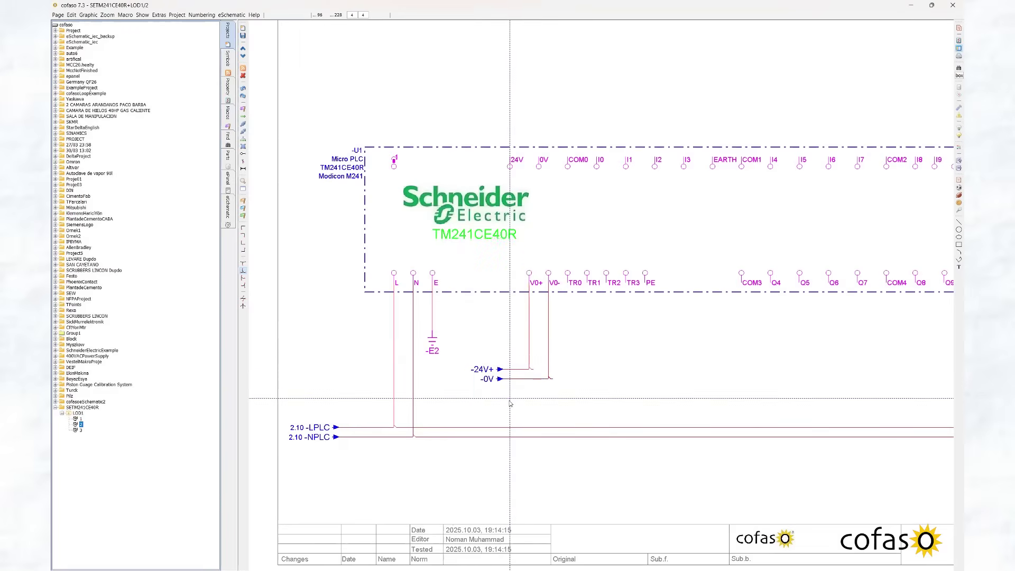
pyautogui.hotkey('ctrl', 'v')
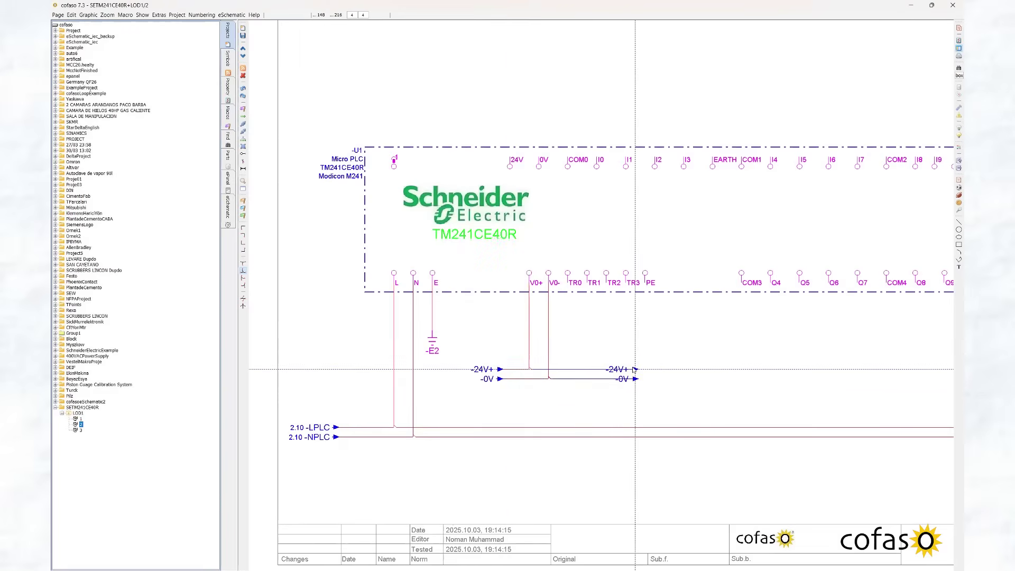
pyautogui.moveTo(634, 370); pyautogui.dragTo(634, 370)
pyautogui.press('Escape')
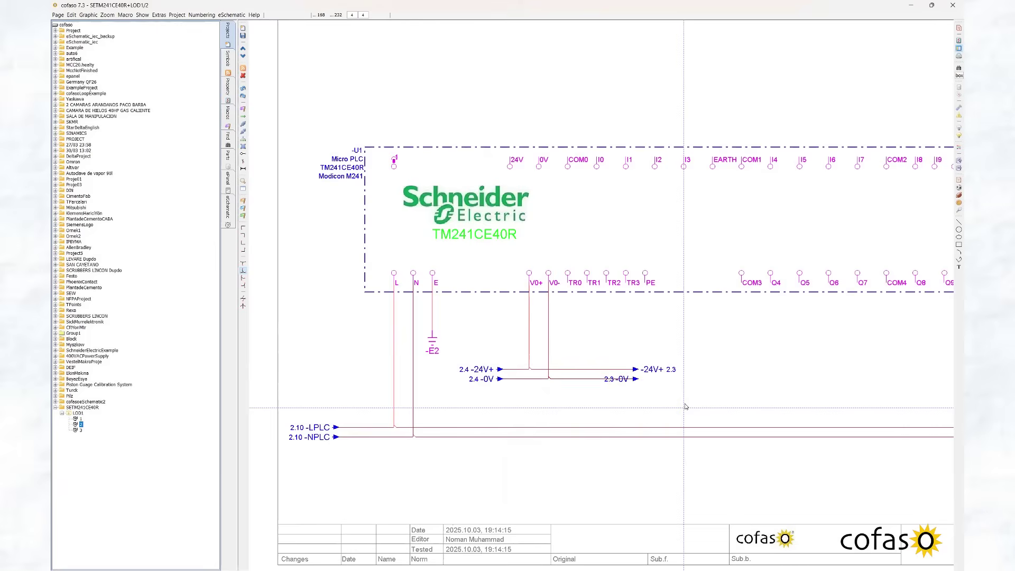
# Step: Copy the outgoing 24V+ and 0V arrows from page 2 to page 3, placing one pair at each end of the page
pyautogui.click(80, 430)
pyautogui.click(481, 299)
pyautogui.click(81, 425)
pyautogui.moveTo(717, 380); pyautogui.dragTo(683, 384)
pyautogui.moveTo(666, 343); pyautogui.dragTo(586, 396)
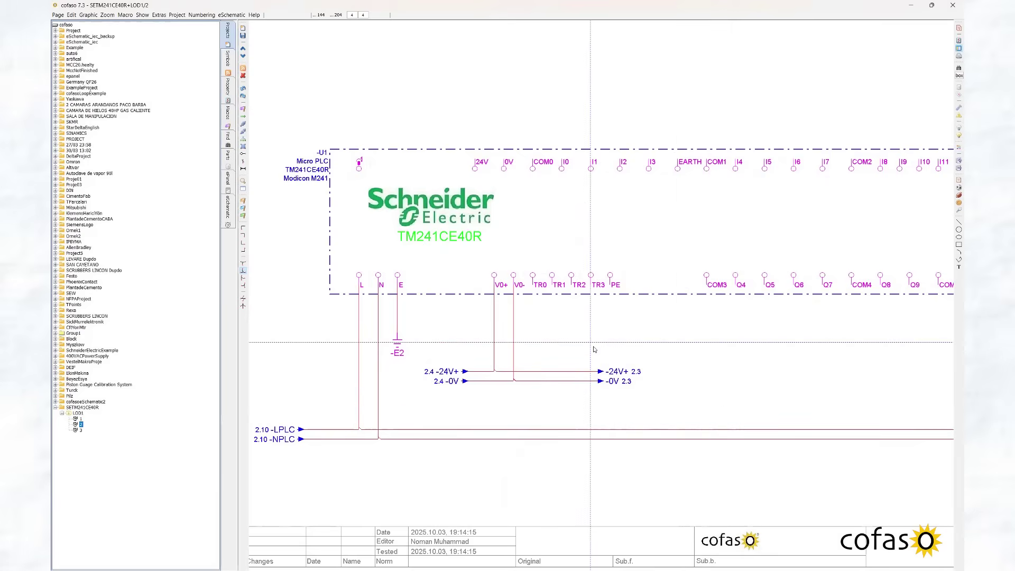
pyautogui.moveTo(587, 344); pyautogui.dragTo(646, 391)
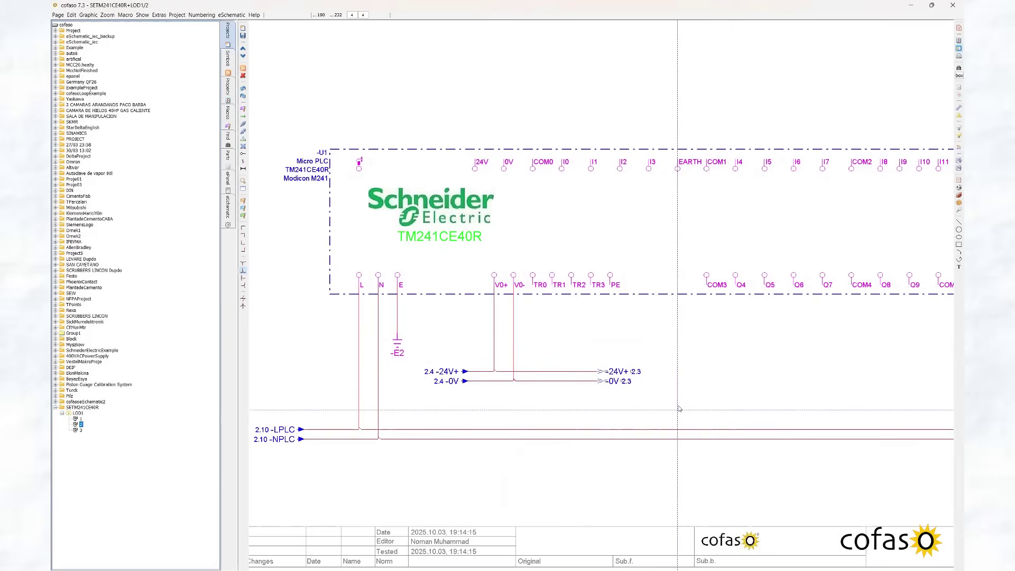
pyautogui.press('pagedown')
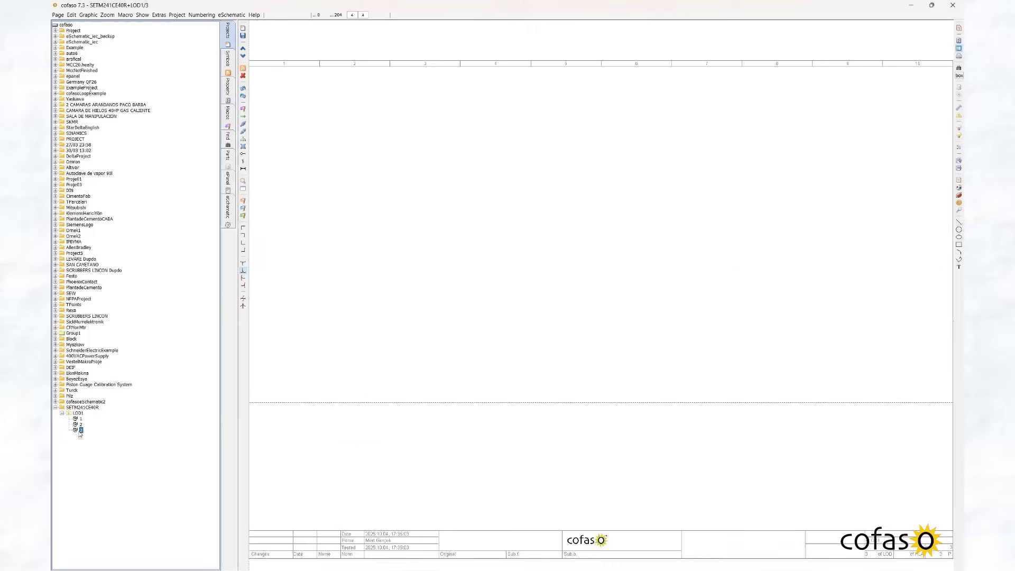
pyautogui.hotkey('ctrl', 'v')
pyautogui.scroll(-3, 483, 203)
pyautogui.click(363, 334)
pyautogui.click(724, 334)
pyautogui.press('Escape')
# Step: Copy the incoming 24V+ and 0V arrows from page 2 to page 1, placing one pair at each end of the page
pyautogui.click(81, 424)
pyautogui.click(485, 301)
pyautogui.moveTo(426, 351); pyautogui.dragTo(476, 394)
pyautogui.click(81, 418)
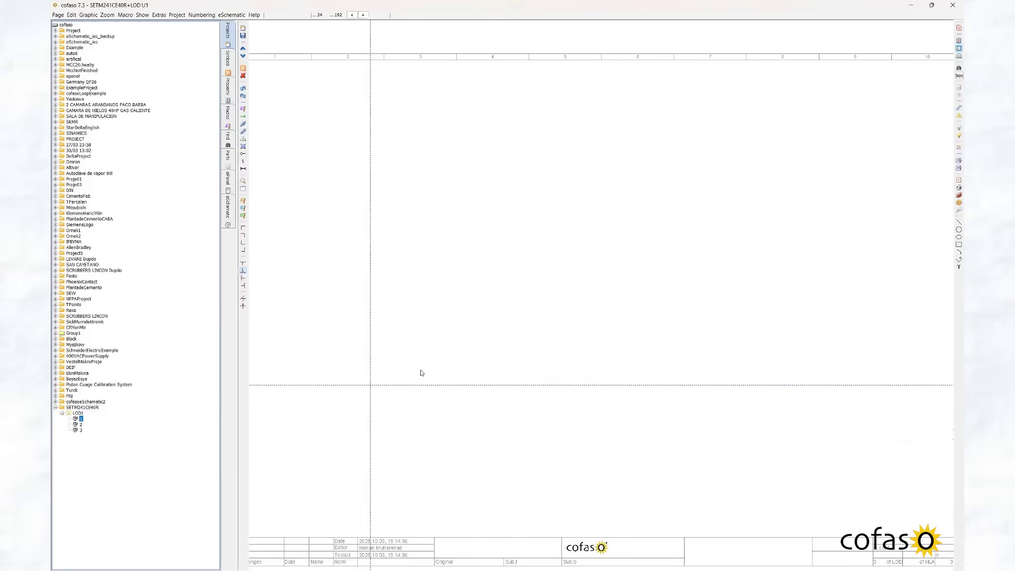
pyautogui.scroll(-2, 419, 371)
pyautogui.hotkey('ctrl', 'v')
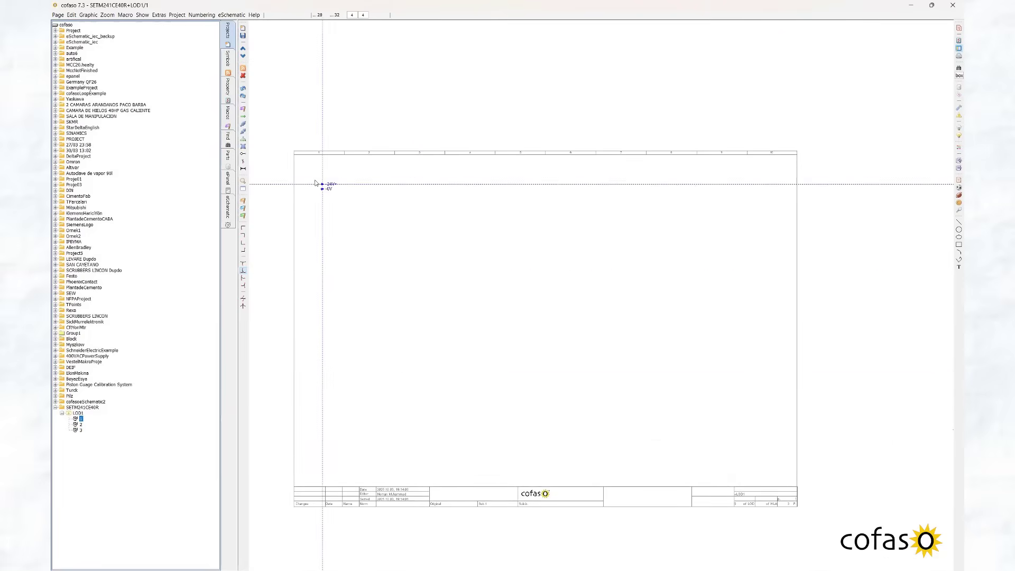
pyautogui.click(327, 175)
pyautogui.click(749, 175)
pyautogui.press('Escape')
# Step: Return to page 2 and inspect the cross-references on the 24V+ and 0V arrows below the PLC
pyautogui.click(81, 424)
pyautogui.click(491, 297)
pyautogui.scroll(2, 425, 391)
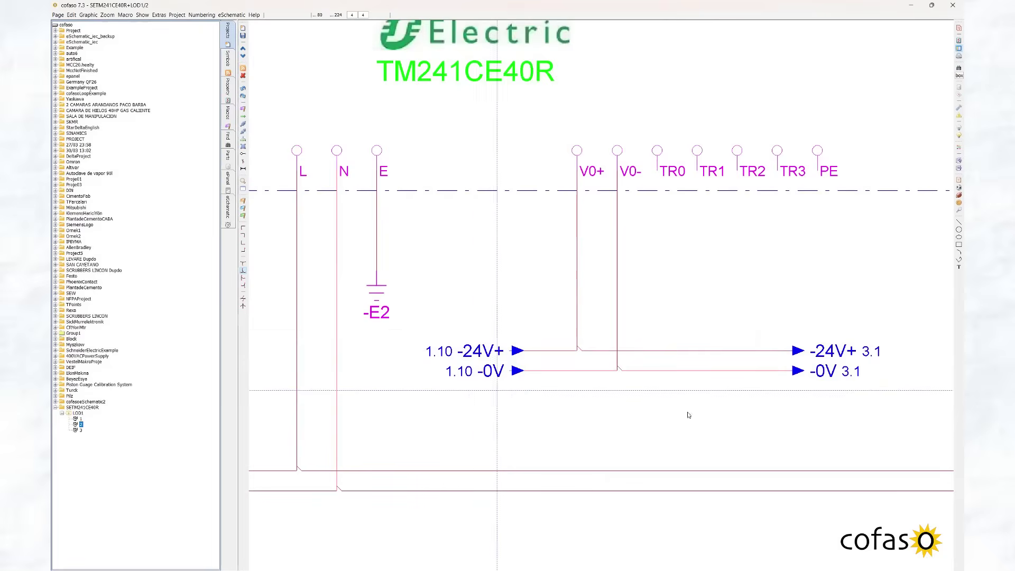
pyautogui.moveTo(847, 410); pyautogui.dragTo(629, 415)
pyautogui.scroll(-1, 512, 453)
pyautogui.click(227, 59)
pyautogui.scroll(-2, 501, 323)
pyautogui.moveTo(500, 324); pyautogui.dragTo(568, 295)
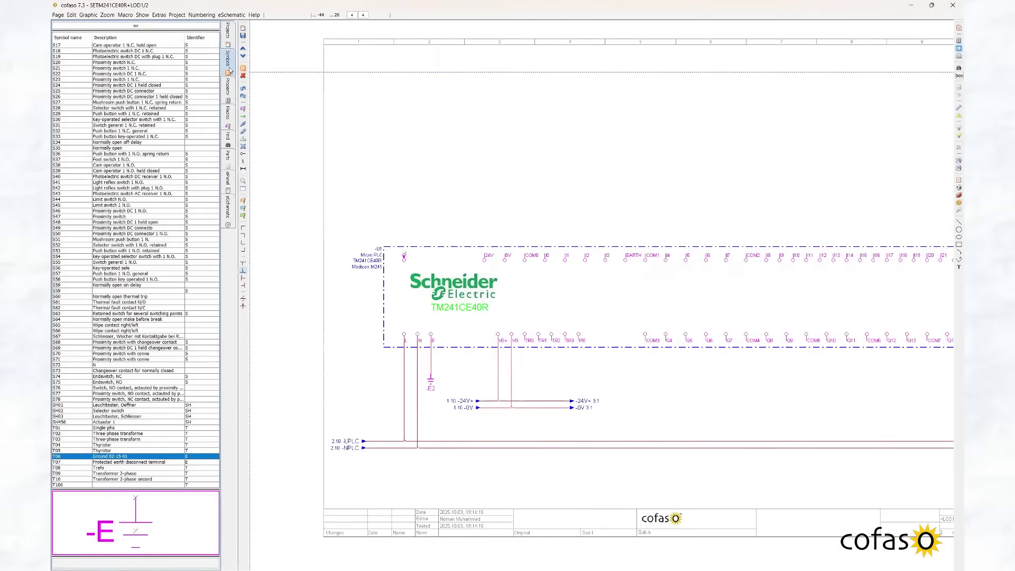
# Step: Place a potential arrow above the PLC's port 1 and set its designation to +LOD1-SWITCH
pyautogui.click(243, 118)
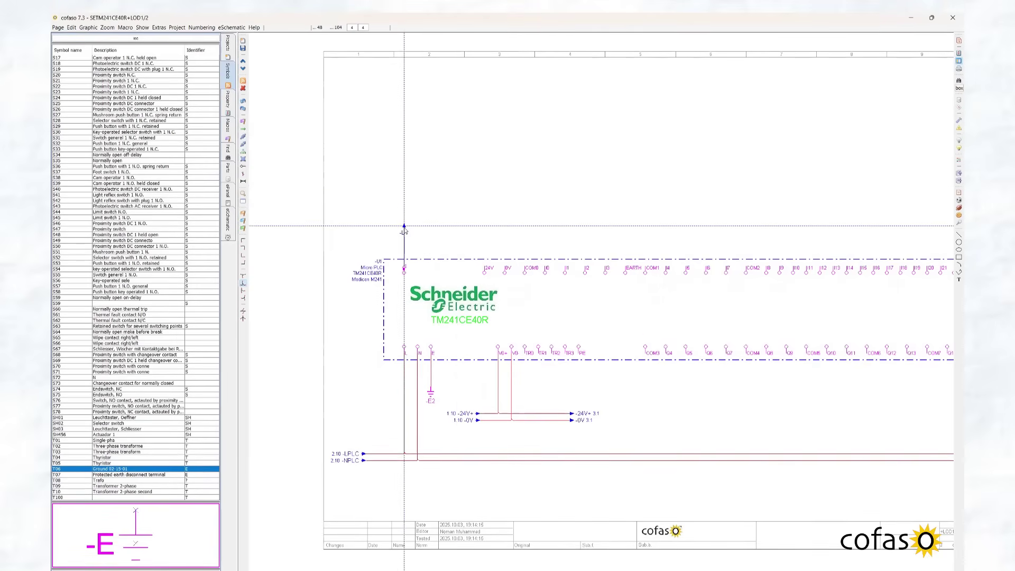
pyautogui.click(404, 231)
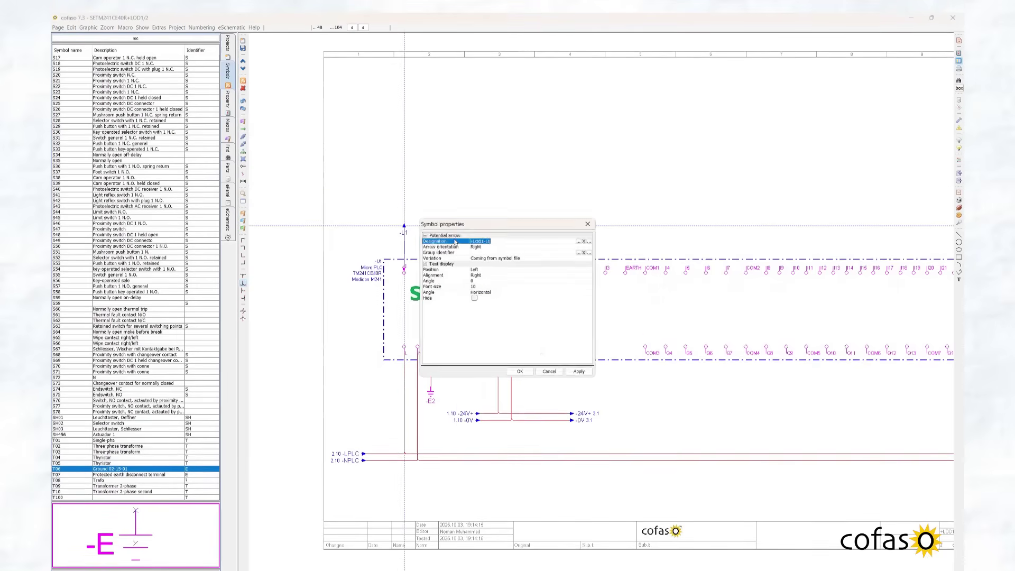
pyautogui.click(499, 242)
pyautogui.press('BackSpace')
pyautogui.press('capslock')
pyautogui.write('SWITCH')
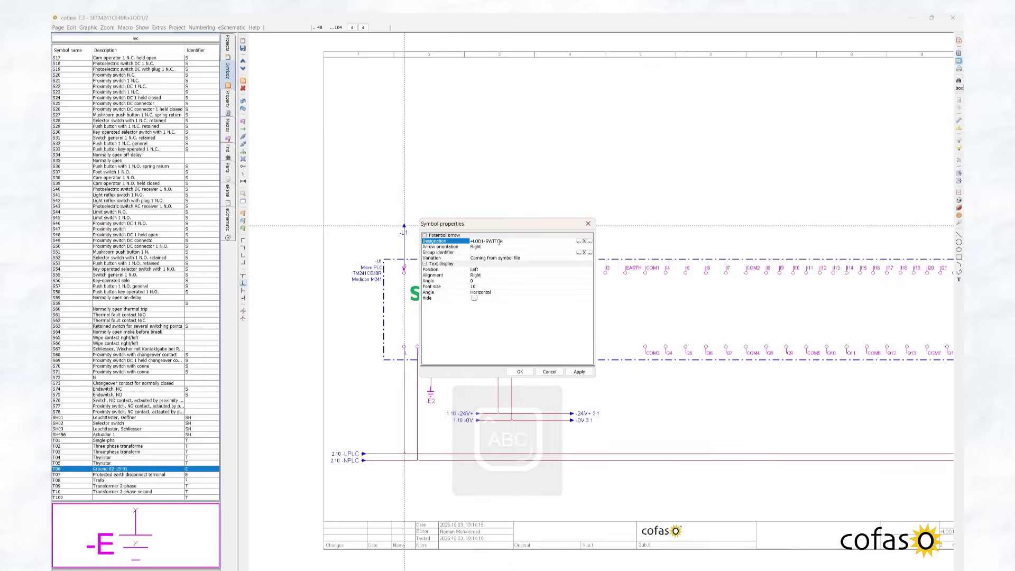
pyautogui.press('Return')
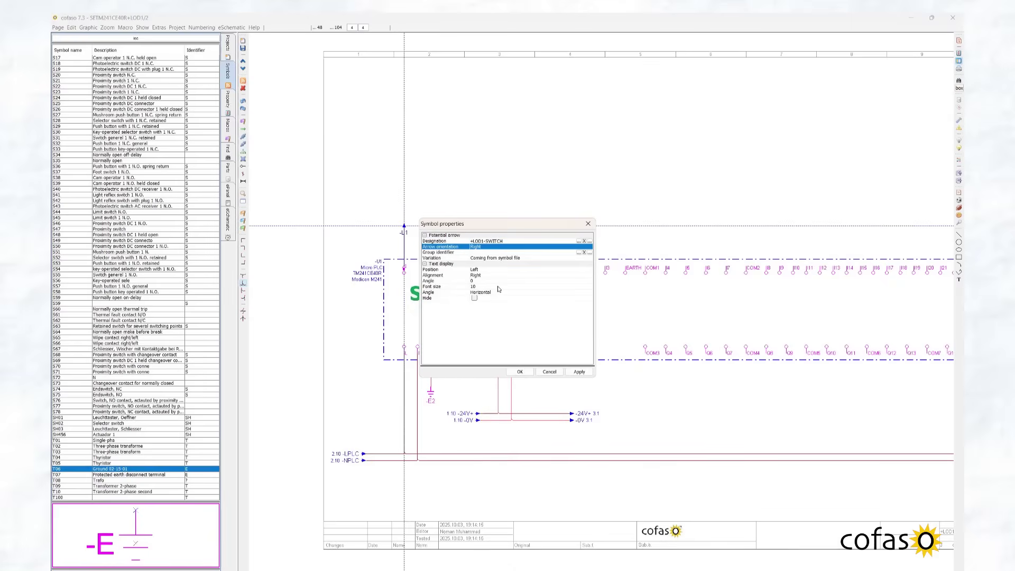
pyautogui.click(580, 372)
pyautogui.click(520, 372)
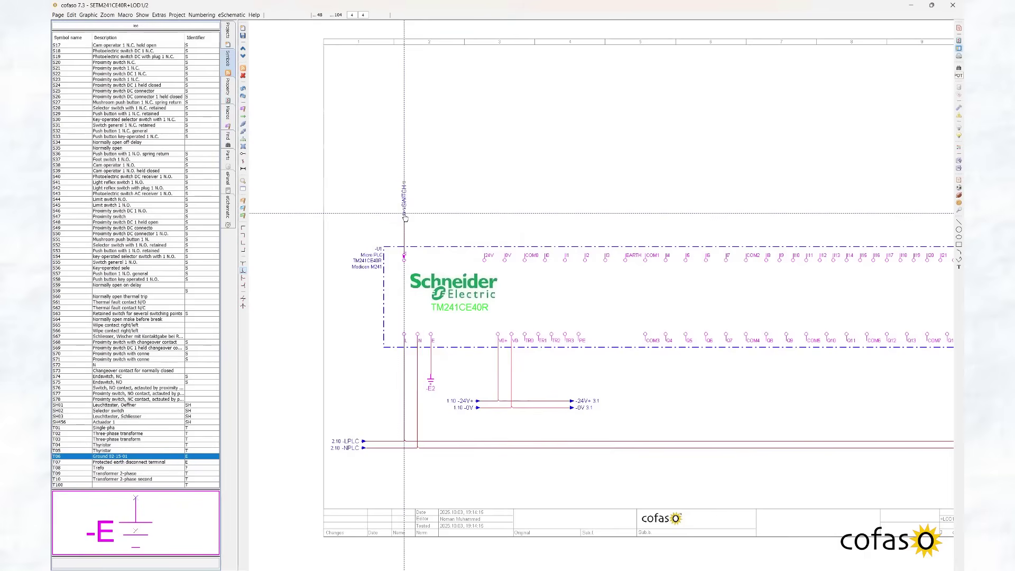
# Step: Place the Rectifier 2-phase symbol G03 above the PLC's left end and paste the 24V+ and 0V arrow pair at the page's right end
pyautogui.click(95, 563)
pyautogui.press('capslock')
pyautogui.write('g')
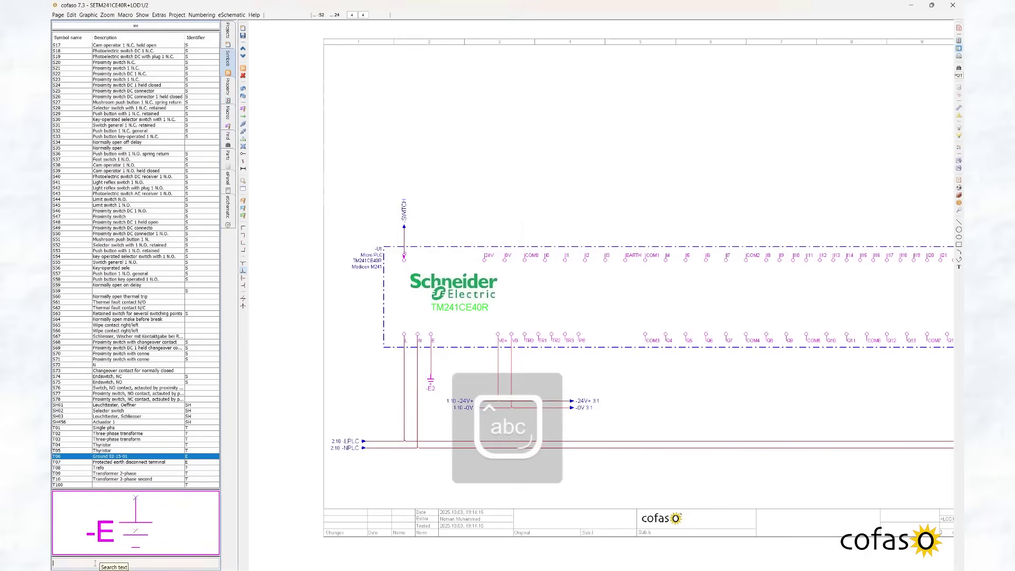
pyautogui.write('03')
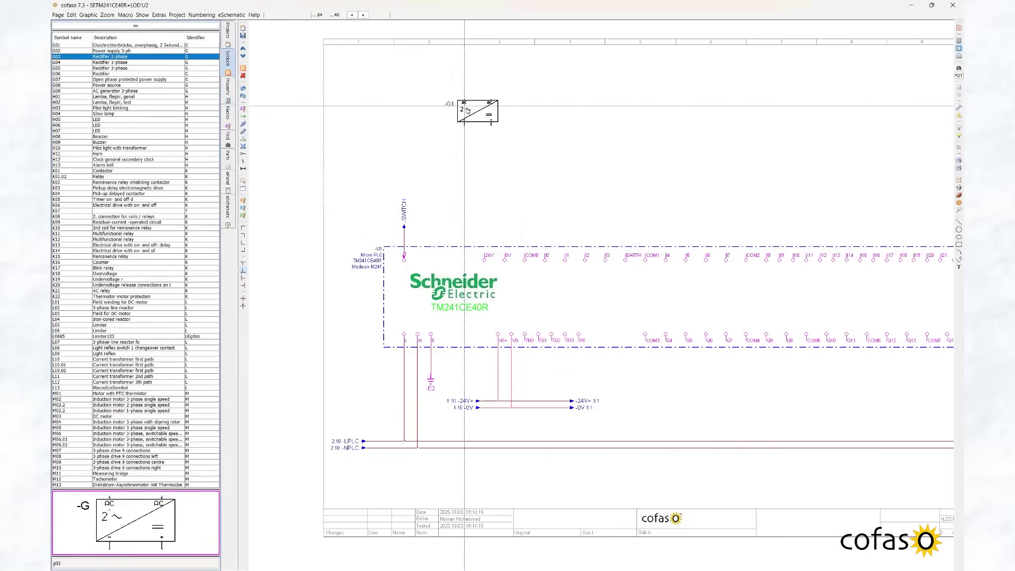
pyautogui.moveTo(464, 107); pyautogui.dragTo(490, 185)
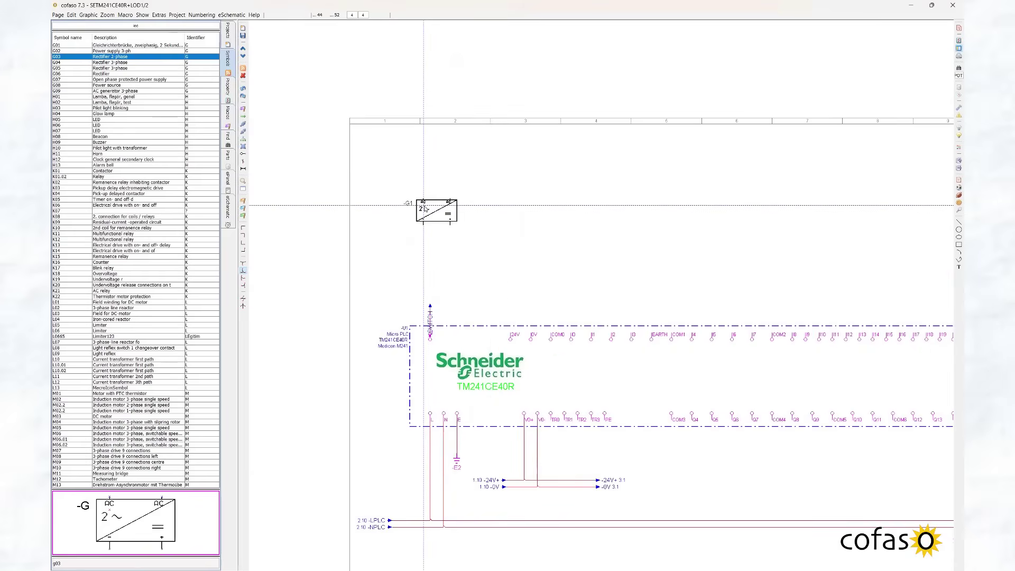
pyautogui.click(423, 206)
pyautogui.click(522, 393)
pyautogui.press('Escape')
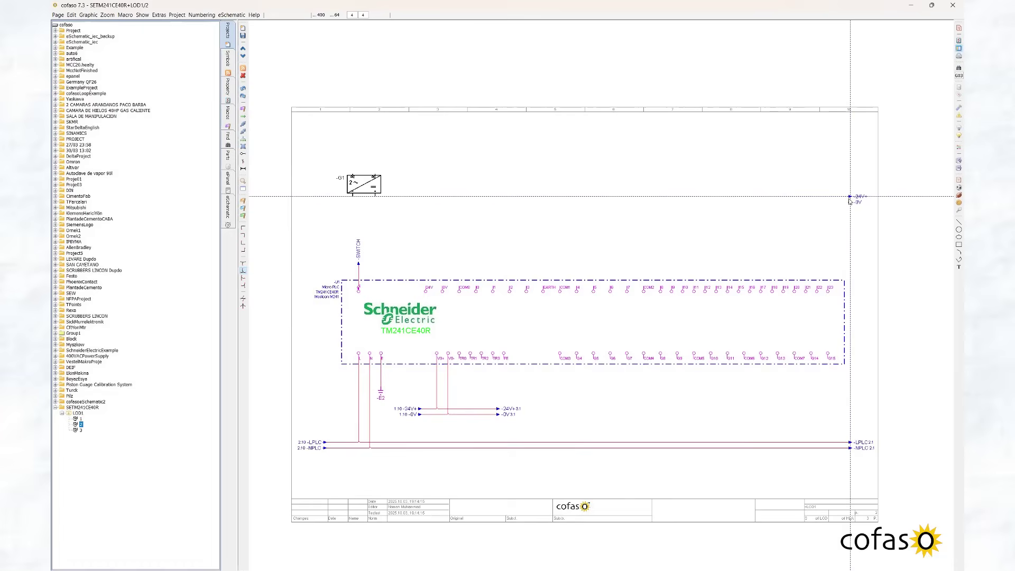
pyautogui.click(850, 198)
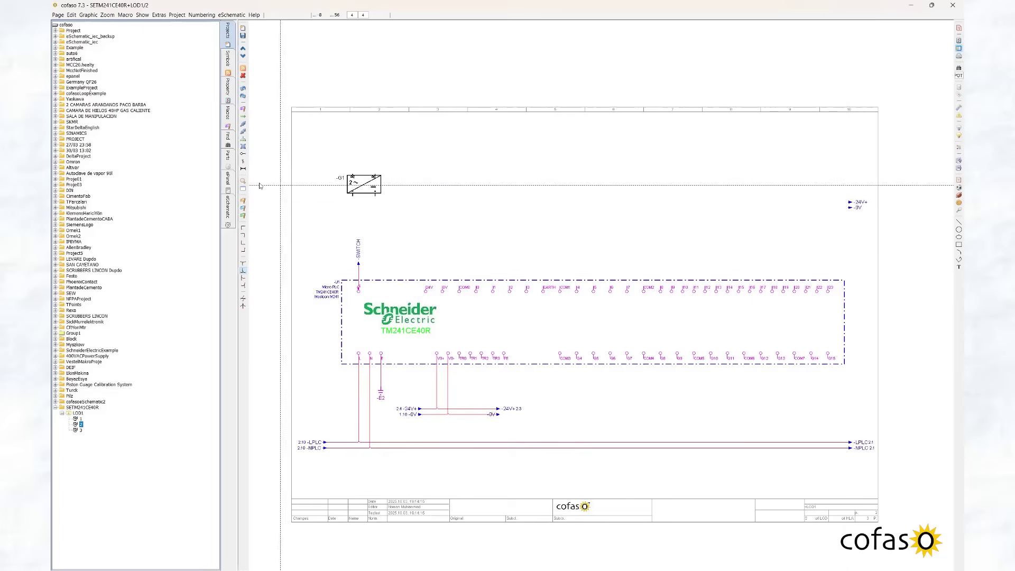
# Step: Place the Fuse 2-pole symbol F03 directly below the rectifier's two output terminals
pyautogui.click(228, 58)
pyautogui.click(126, 562)
pyautogui.press('BackSpace')
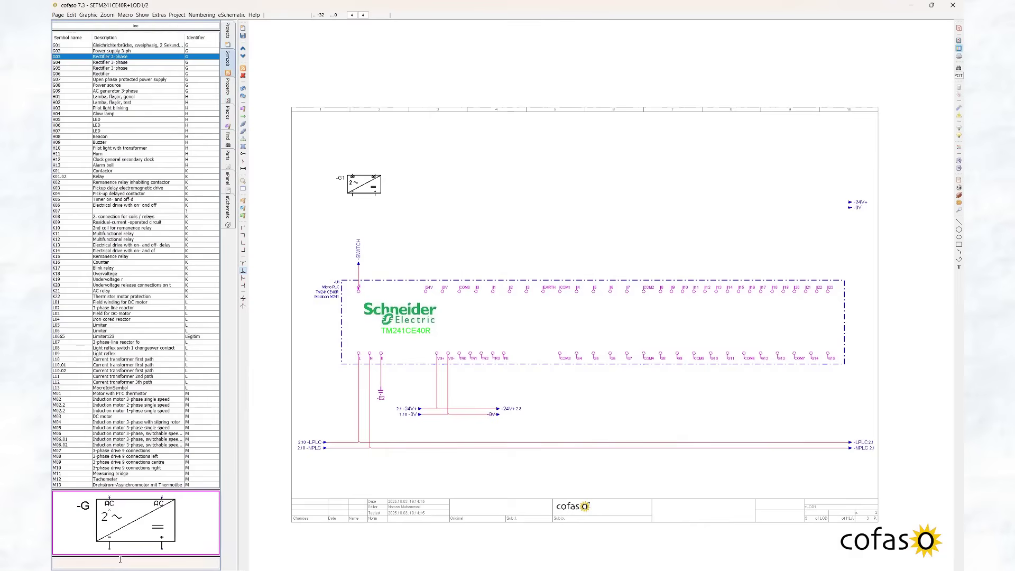
pyautogui.write('f')
pyautogui.press('Down')
pyautogui.press('Down')
pyautogui.click(352, 213)
pyautogui.press('Return')
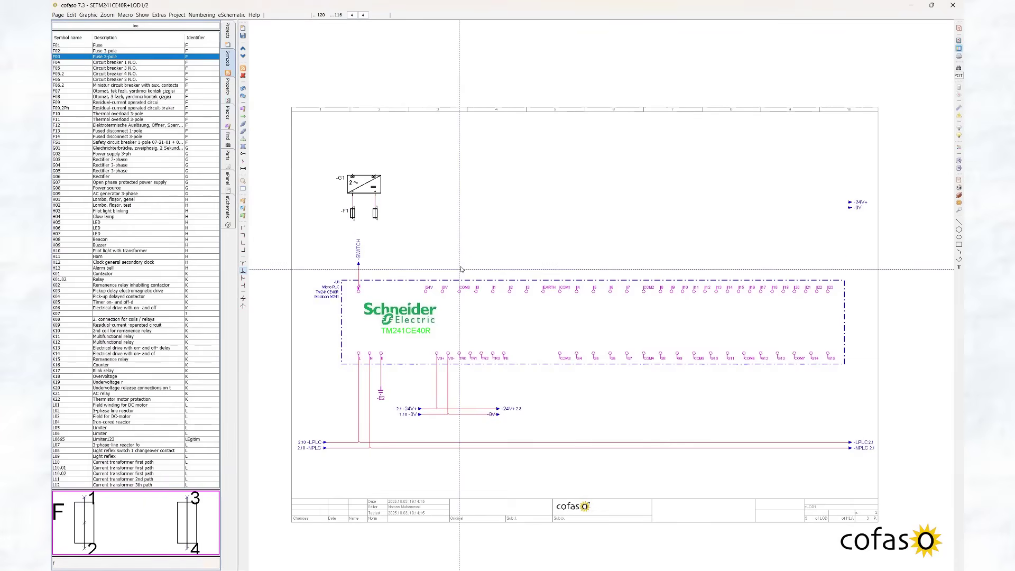
# Step: Enter 220V-24VC.C and 6A on separate lines as the rectifier's connection designation
pyautogui.doubleClick(358, 179)
pyautogui.click(446, 211)
pyautogui.click(578, 211)
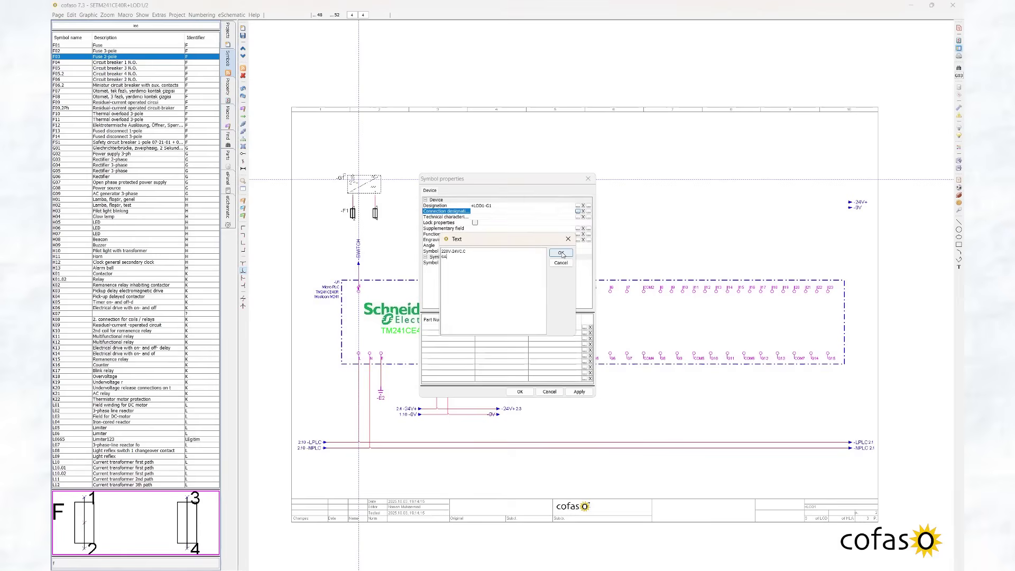
pyautogui.click(562, 254)
pyautogui.click(521, 391)
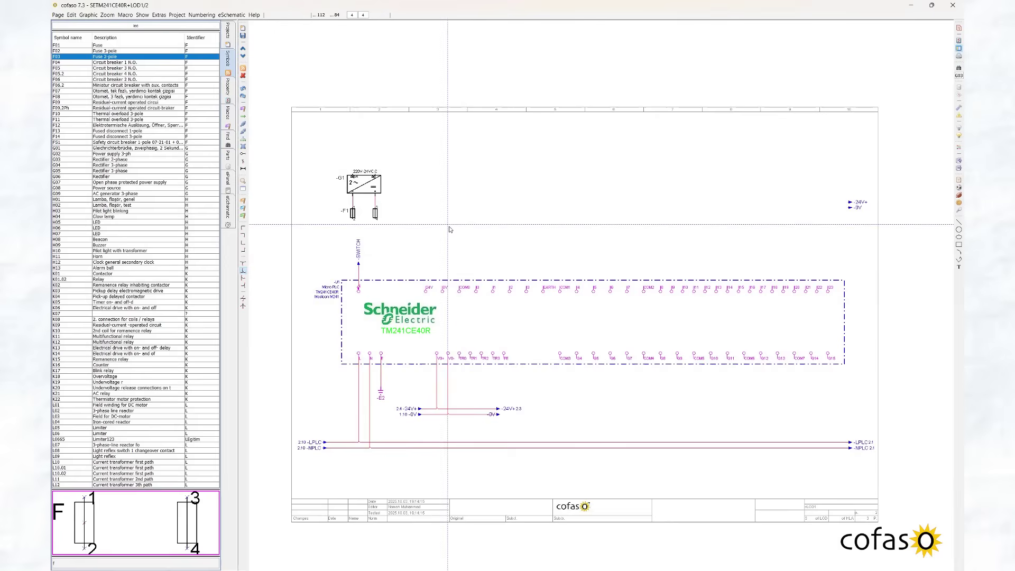
# Step: Try the label position Outside, below for the rectifier's G1 designation
pyautogui.scroll(2, 359, 185)
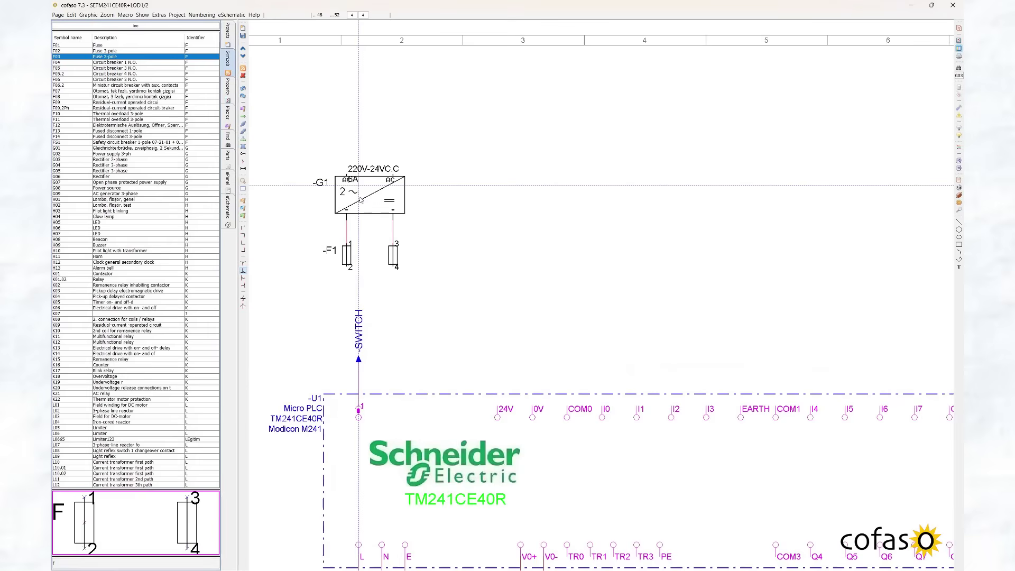
pyautogui.click(348, 198)
pyautogui.click(229, 93)
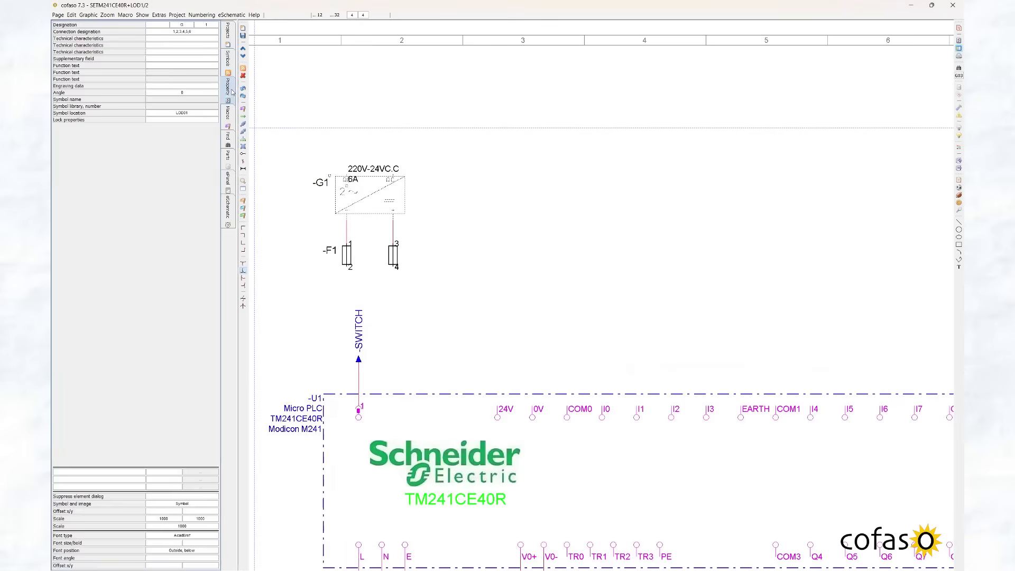
pyautogui.click(178, 550)
pyautogui.click(178, 551)
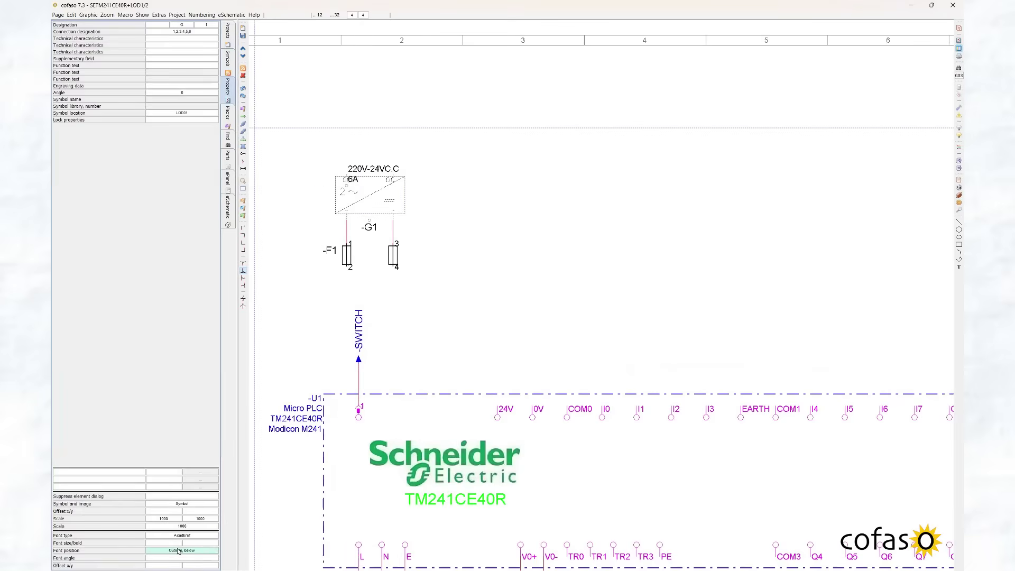
pyautogui.scroll(-3, 178, 551)
pyautogui.scroll(1, 340, 195)
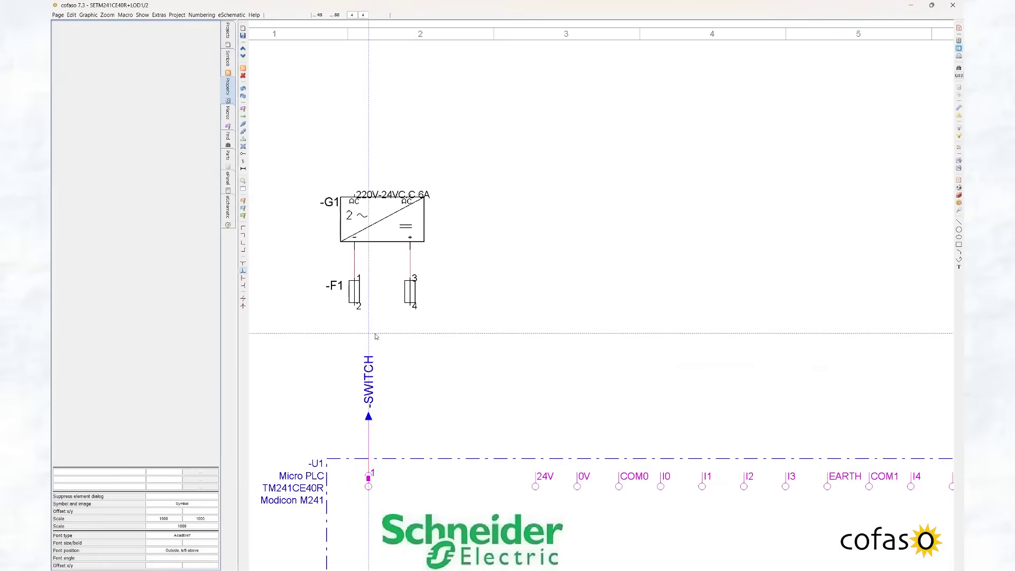
# Step: Enter 10x38 and 6A on separate lines as the technical characteristics of fuse F1
pyautogui.click(228, 59)
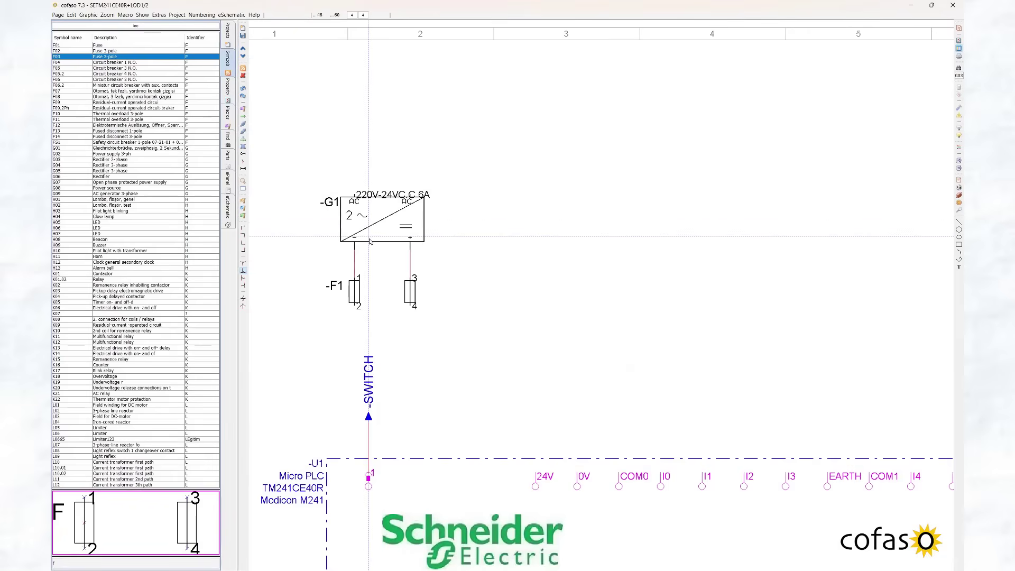
pyautogui.scroll(-2, 478, 259)
pyautogui.doubleClick(348, 246)
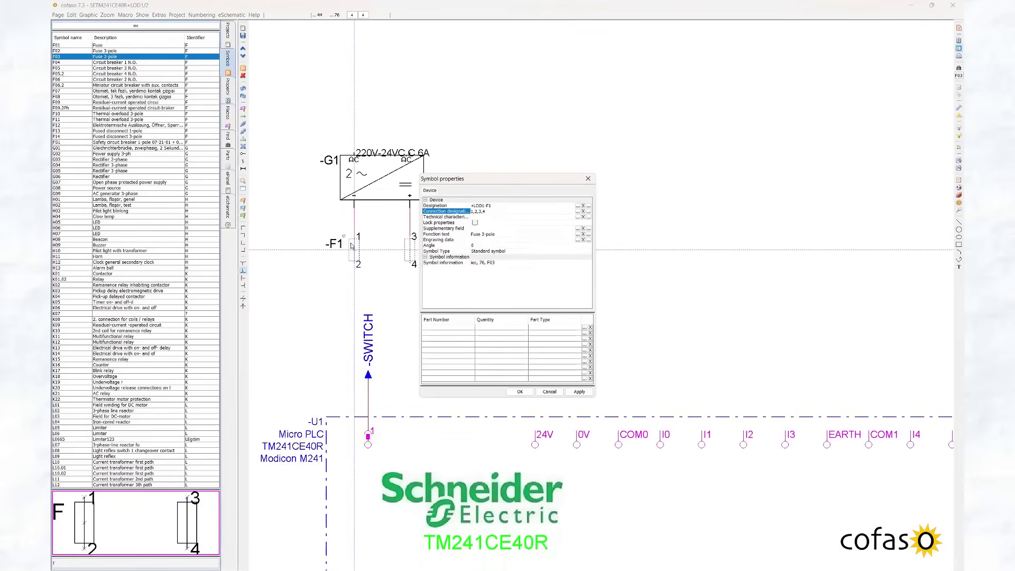
pyautogui.click(580, 217)
pyautogui.click(579, 217)
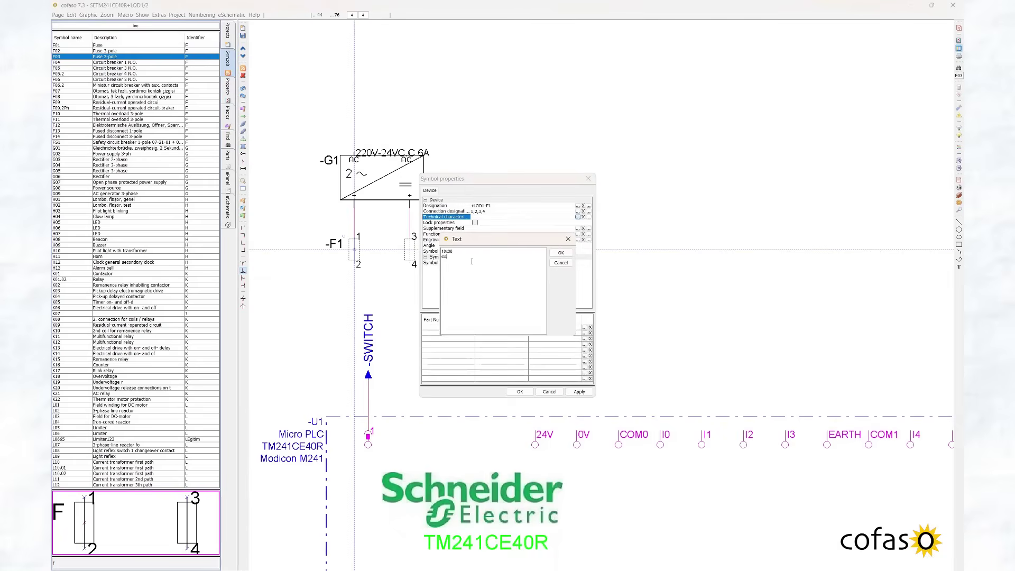
pyautogui.click(561, 252)
pyautogui.click(544, 394)
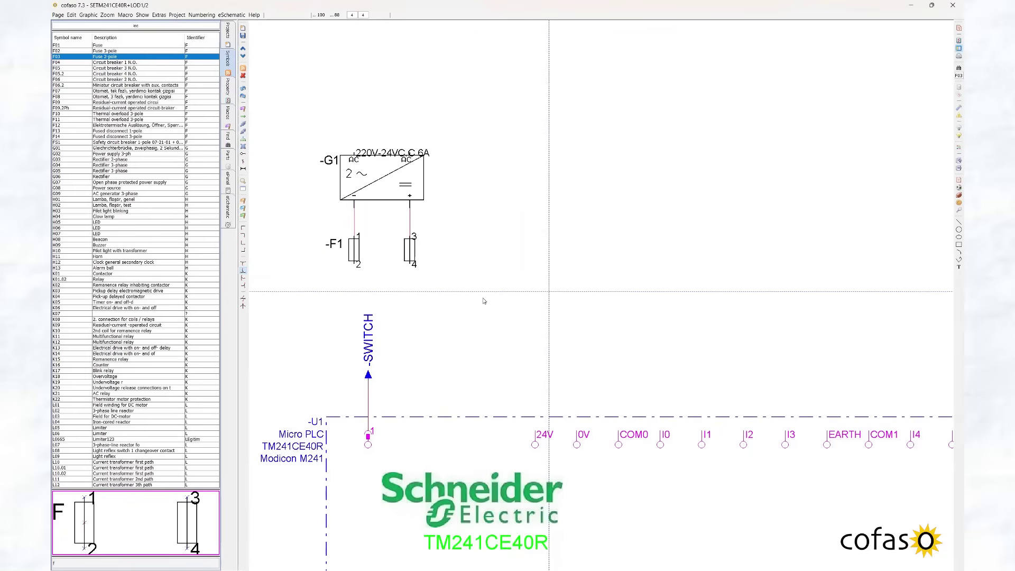
# Step: Route a wire down from each of fuse F1's two outputs and across to a staggered upward corner between the fuse and the 24V terminal
pyautogui.click(227, 31)
pyautogui.click(481, 298)
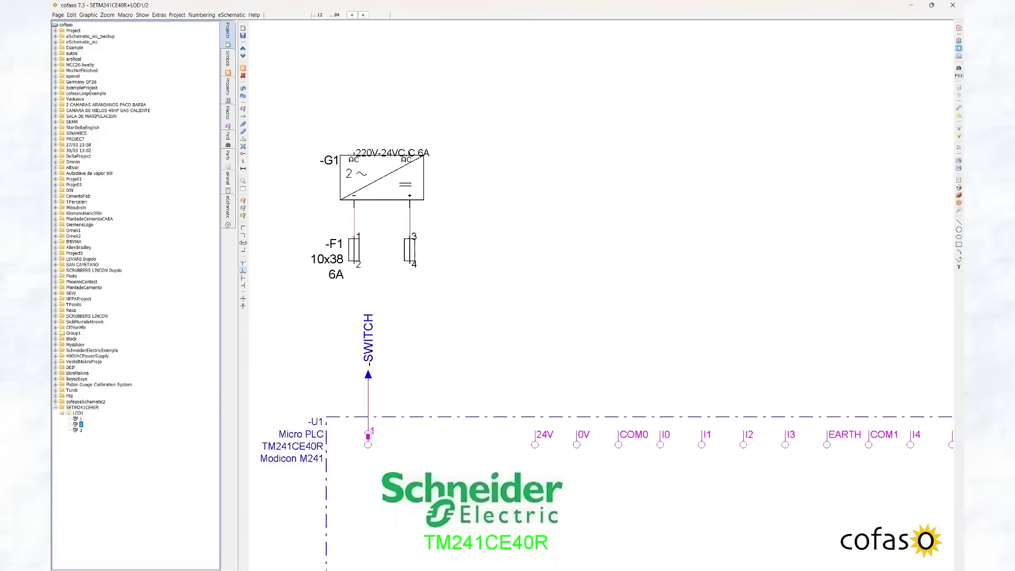
pyautogui.click(243, 243)
pyautogui.click(410, 277)
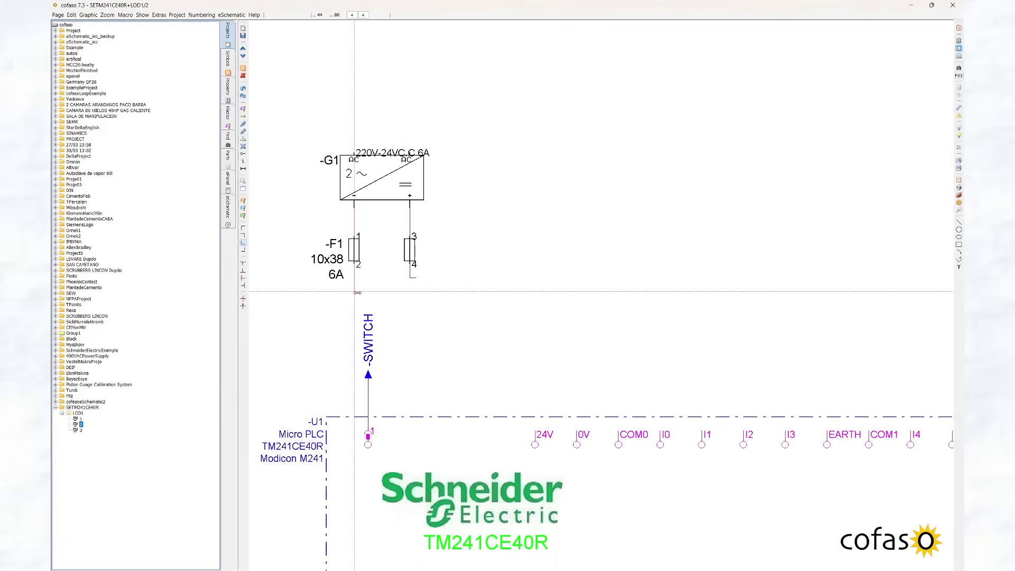
pyautogui.click(356, 292)
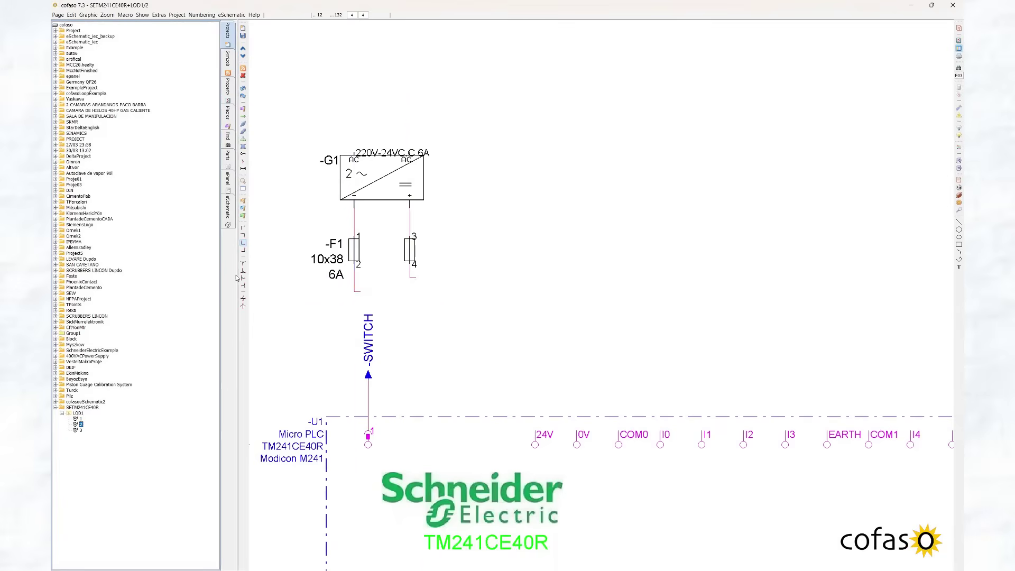
pyautogui.click(242, 250)
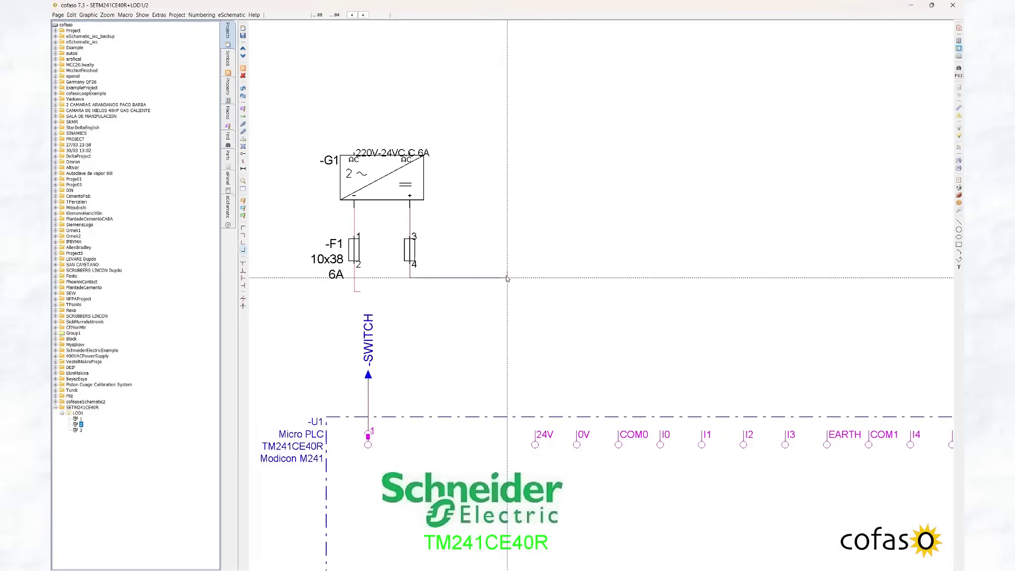
pyautogui.click(475, 279)
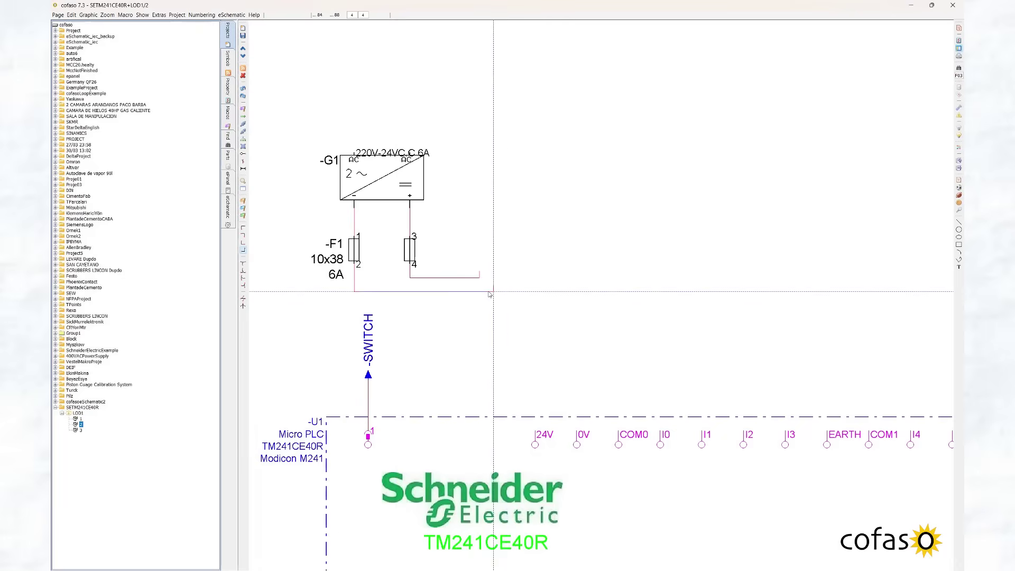
pyautogui.click(492, 292)
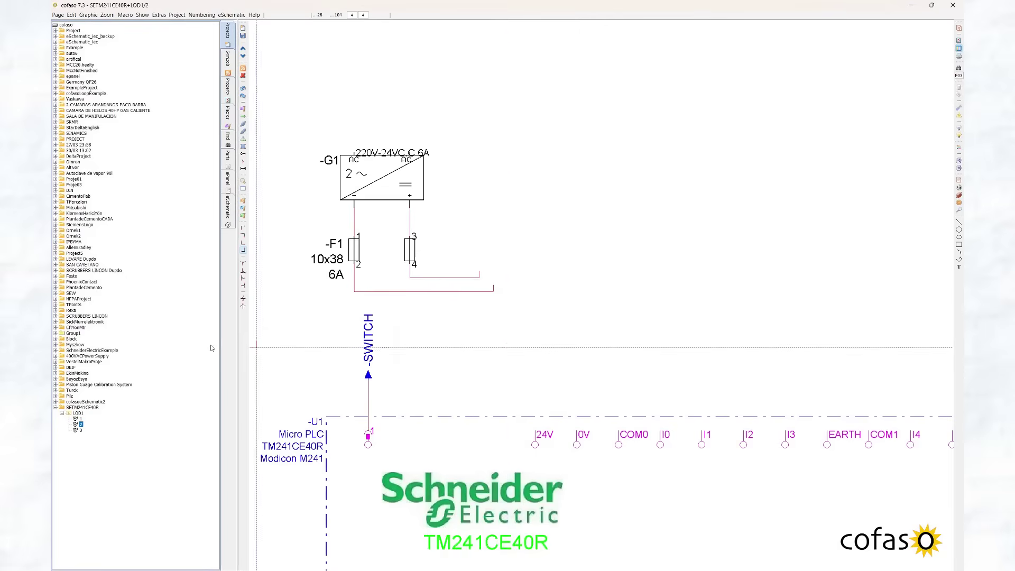
# Step: Complete both fuse output wires with upper corners, joining the positive one to the 24V+ arrow and the negative one to the 0V arrow
pyautogui.click(243, 228)
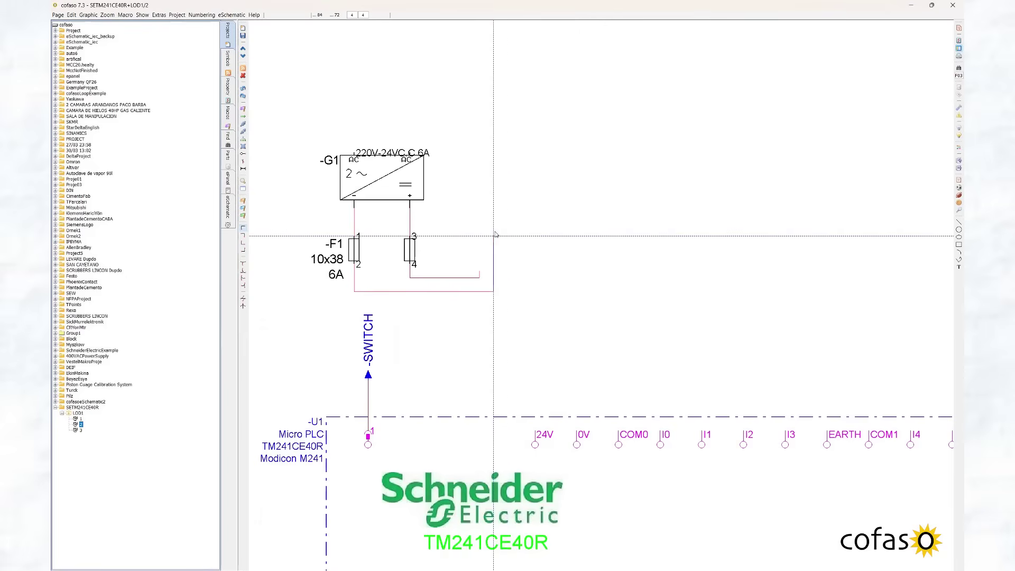
pyautogui.click(494, 236)
pyautogui.click(480, 222)
# Step: Connect the PLC's upper 24V terminal to the 24V+ line, and its 0V and COM0 terminals to the 0V line
pyautogui.scroll(-3, 589, 329)
pyautogui.scroll(-2, 537, 315)
pyautogui.scroll(2, 537, 315)
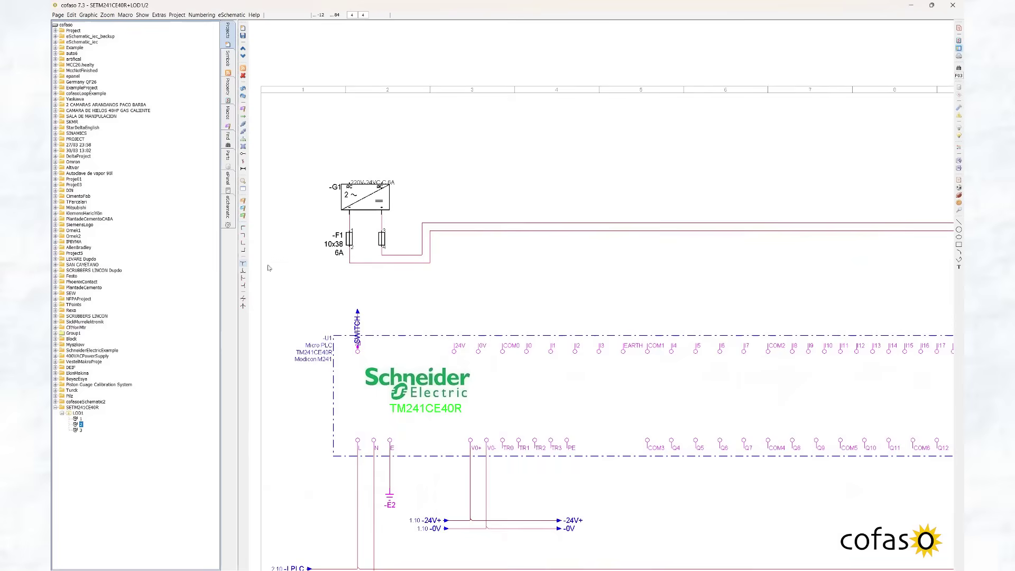
pyautogui.click(454, 223)
pyautogui.click(454, 347)
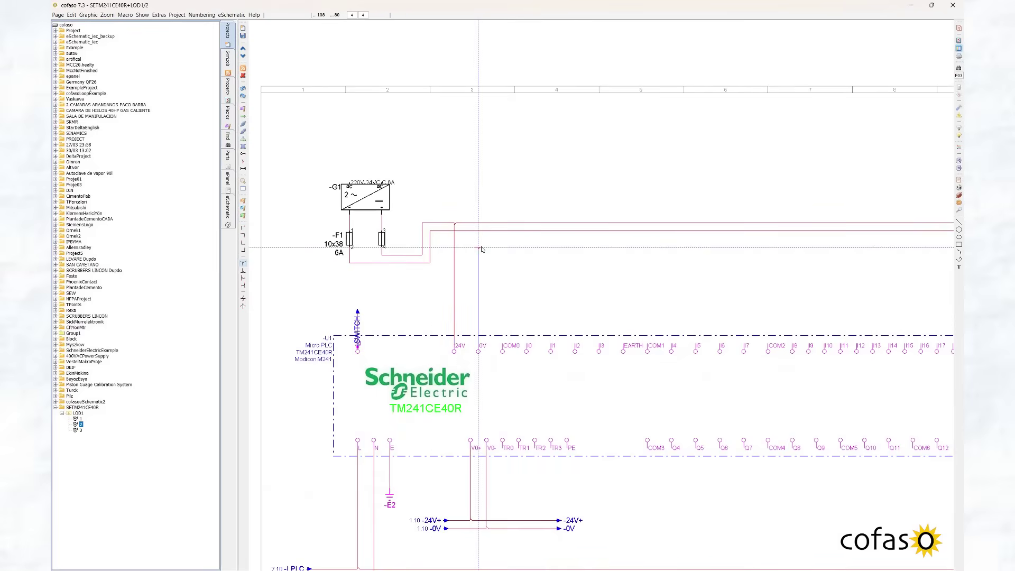
pyautogui.click(478, 230)
pyautogui.click(478, 350)
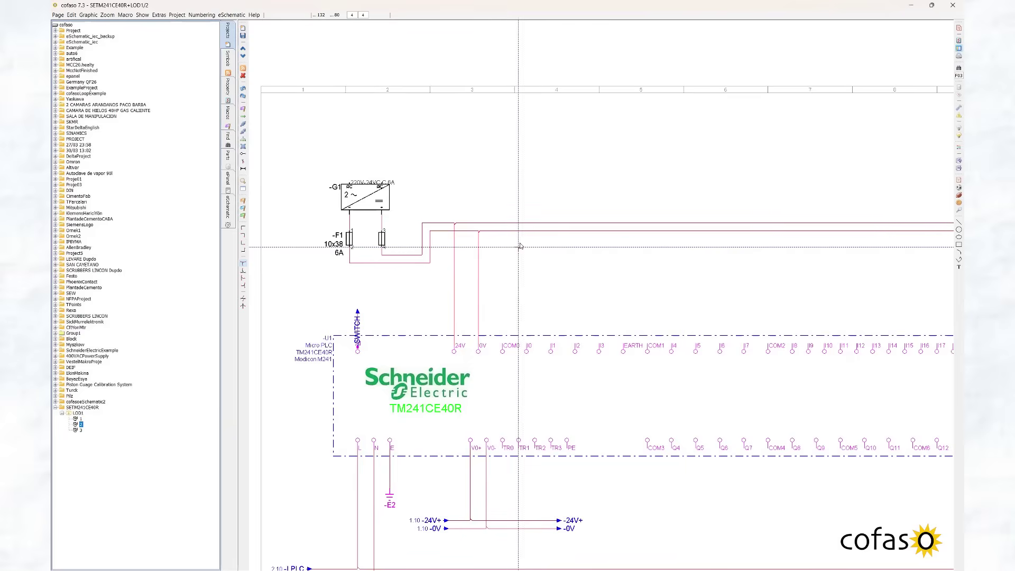
pyautogui.click(502, 231)
pyautogui.click(502, 350)
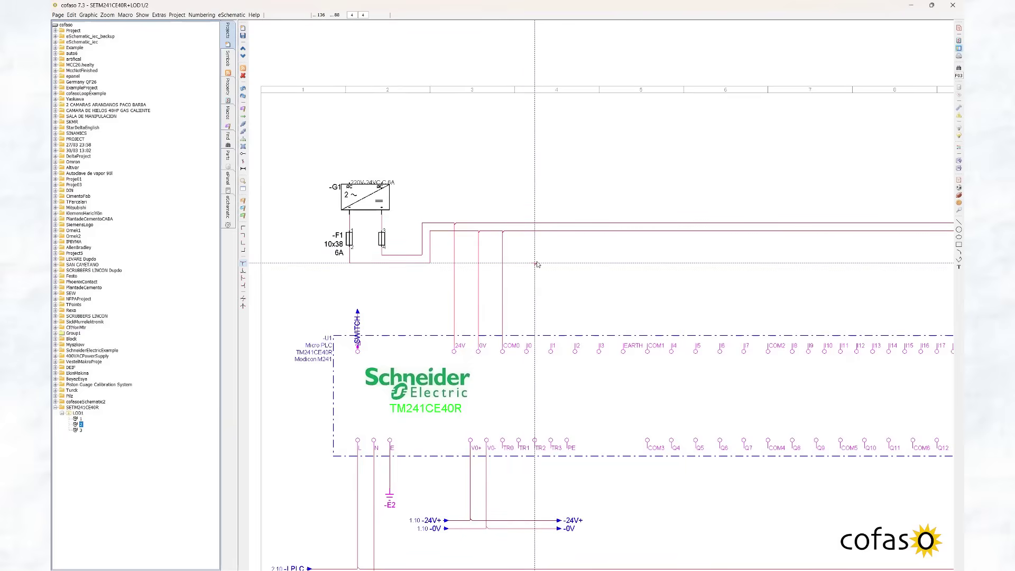
# Step: Connect the PLC inputs I0, I1, I2 and I3 to the 24V+ line with T-junctions
pyautogui.click(526, 223)
pyautogui.click(549, 223)
pyautogui.click(551, 222)
pyautogui.click(575, 223)
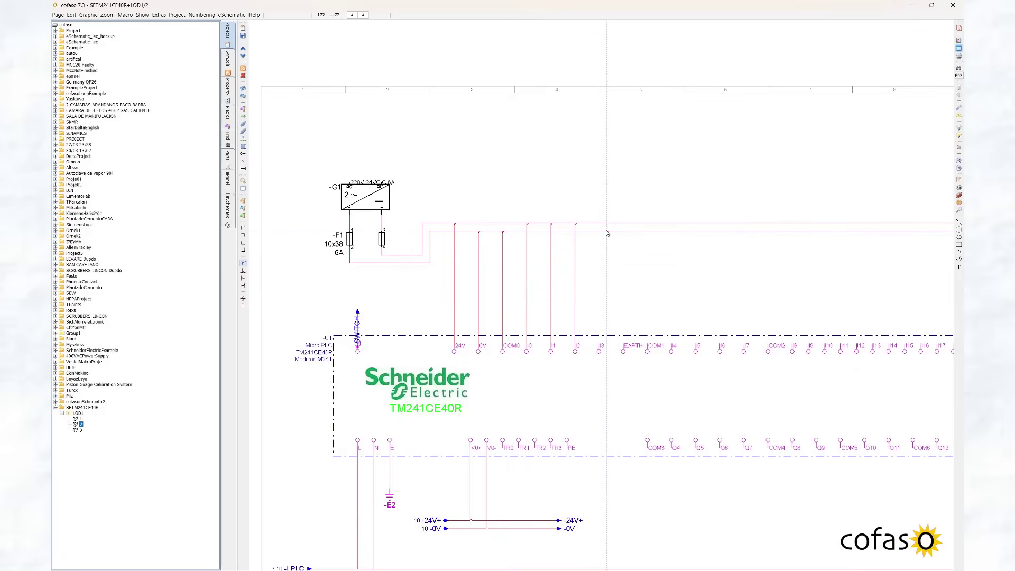
pyautogui.click(599, 223)
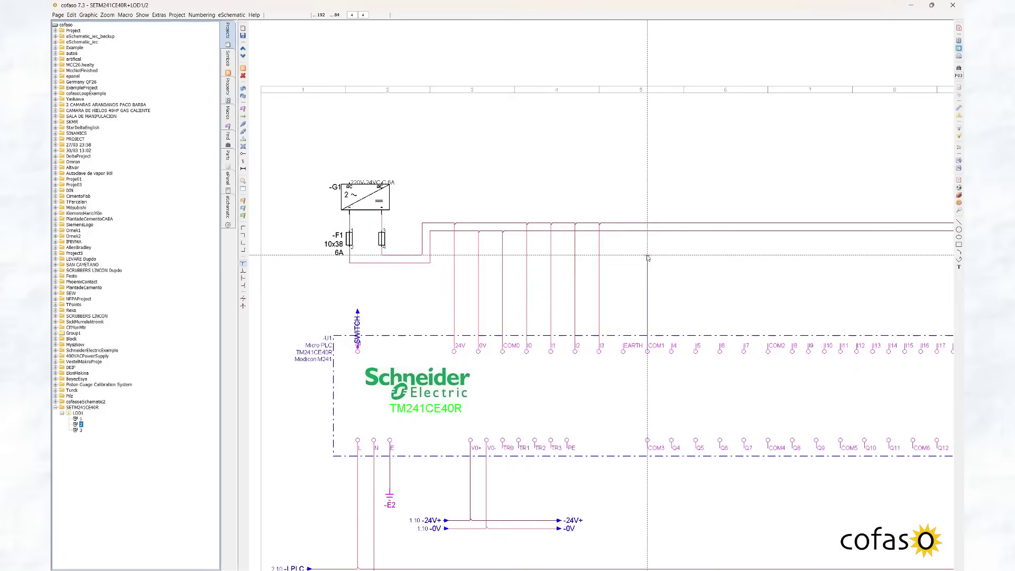
# Step: Connect COM1 and COM2 to the 0V line and inputs I4 and I5 to the 24V+ line
pyautogui.click(647, 231)
pyautogui.click(671, 223)
pyautogui.click(694, 224)
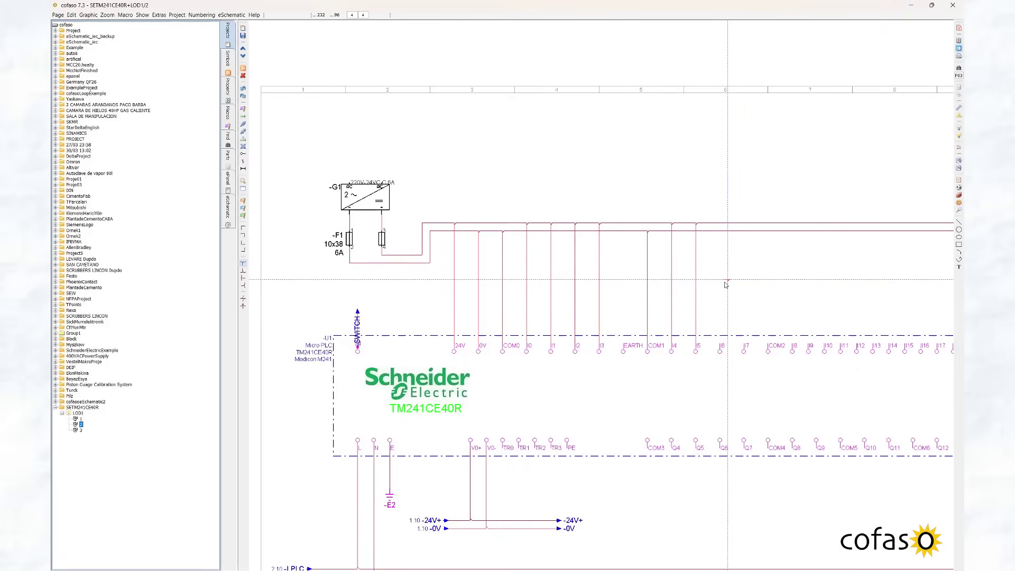
pyautogui.click(767, 231)
pyautogui.moveTo(785, 287); pyautogui.dragTo(600, 269)
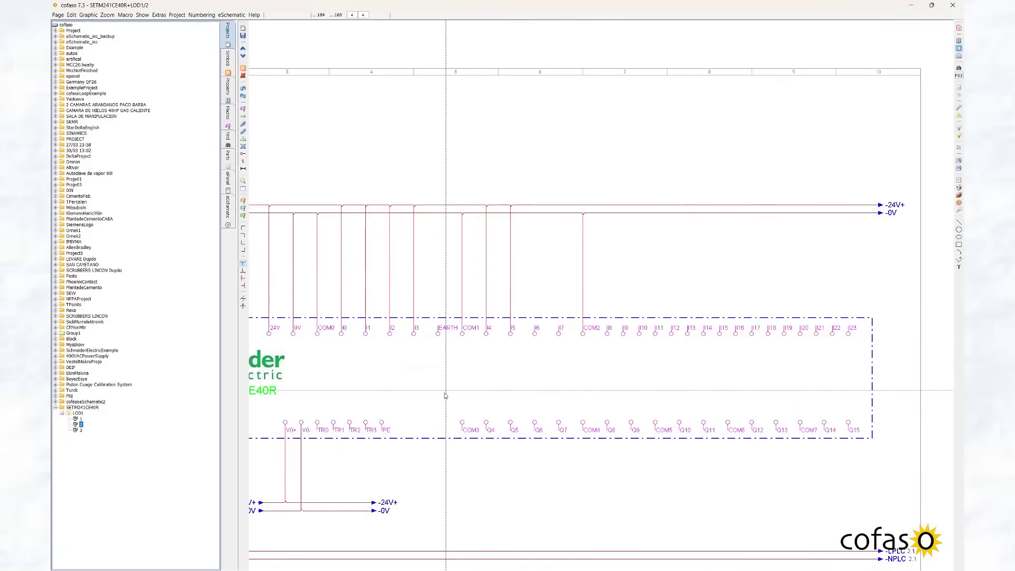
# Step: Open page 3 and shift its 24V+ and 0V line pair, including the end arrows, slightly to the right
pyautogui.moveTo(445, 392); pyautogui.dragTo(553, 351)
pyautogui.click(76, 429)
pyautogui.click(491, 299)
pyautogui.press('pageup')
pyautogui.scroll(-3, 531, 447)
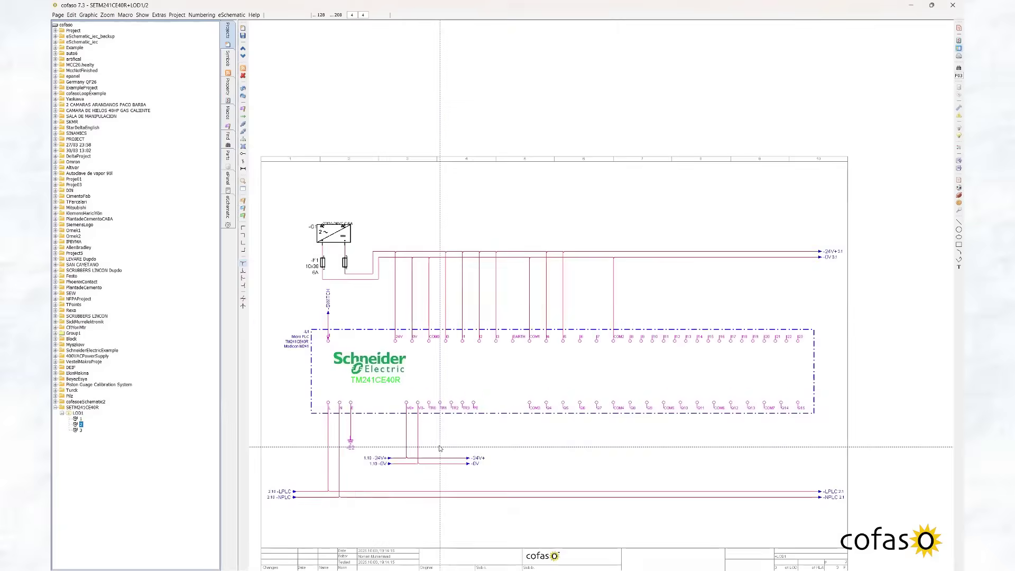
pyautogui.press('pagedown')
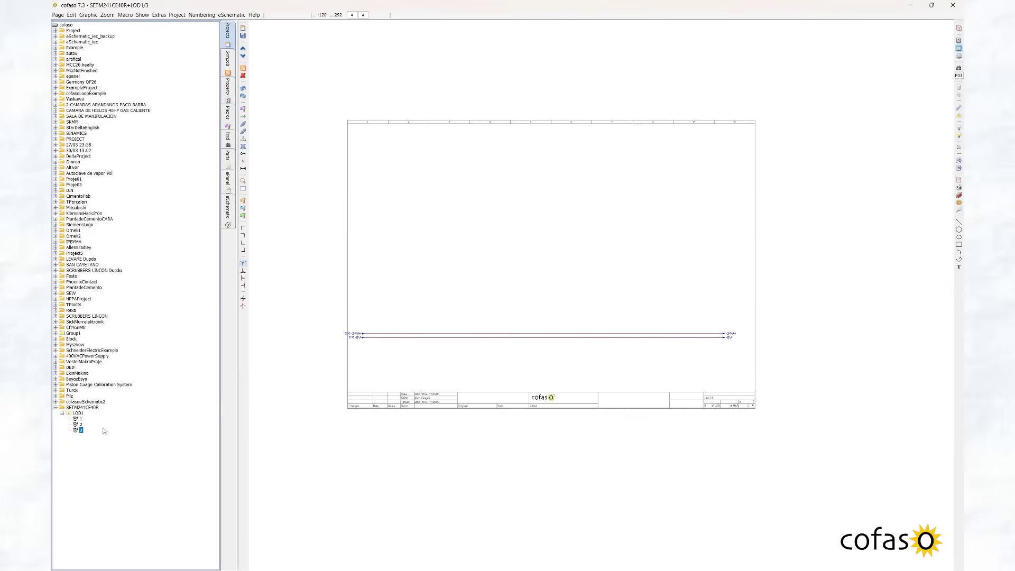
pyautogui.moveTo(304, 297); pyautogui.dragTo(761, 364)
pyautogui.moveTo(704, 338)
pyautogui.mouseDown()
pyautogui.moveTo(724, 337)
pyautogui.moveTo(714, 339)
pyautogui.mouseUp()
# Step: Insert the window macro SE.TM241CE40R on page 3, above the 24V+ and 0V lines
pyautogui.click(230, 113)
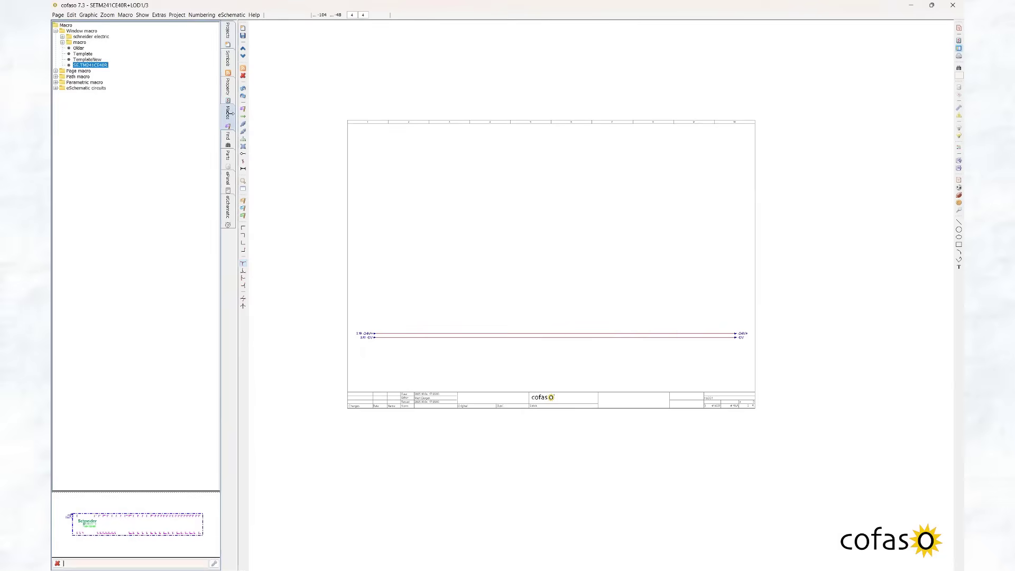
pyautogui.click(385, 209)
pyautogui.press('Escape')
pyautogui.click(386, 210)
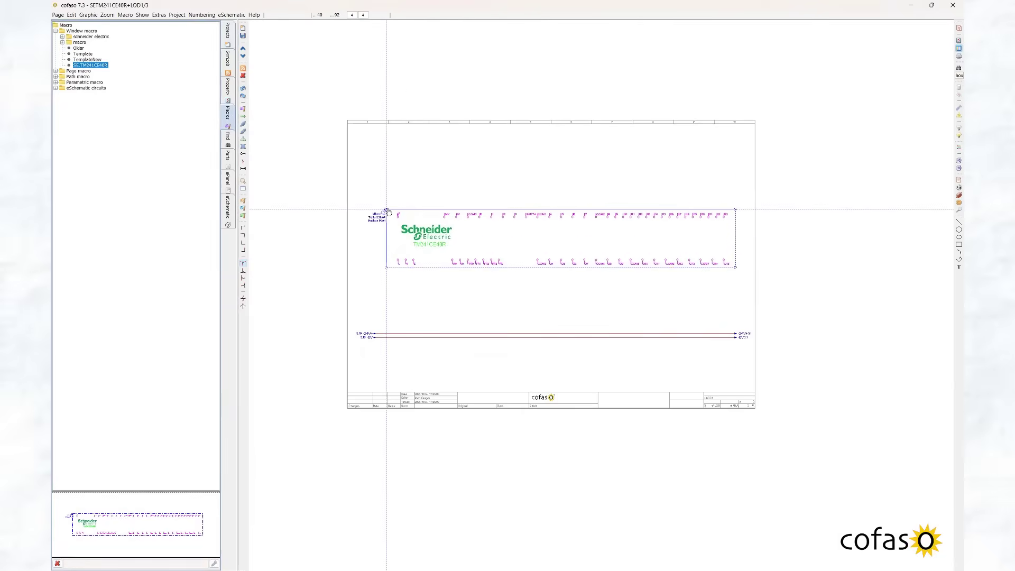
# Step: Set the page 3 PLC box's symbol type to Auxiliary and assign it the existing designation U1
pyautogui.doubleClick(387, 210)
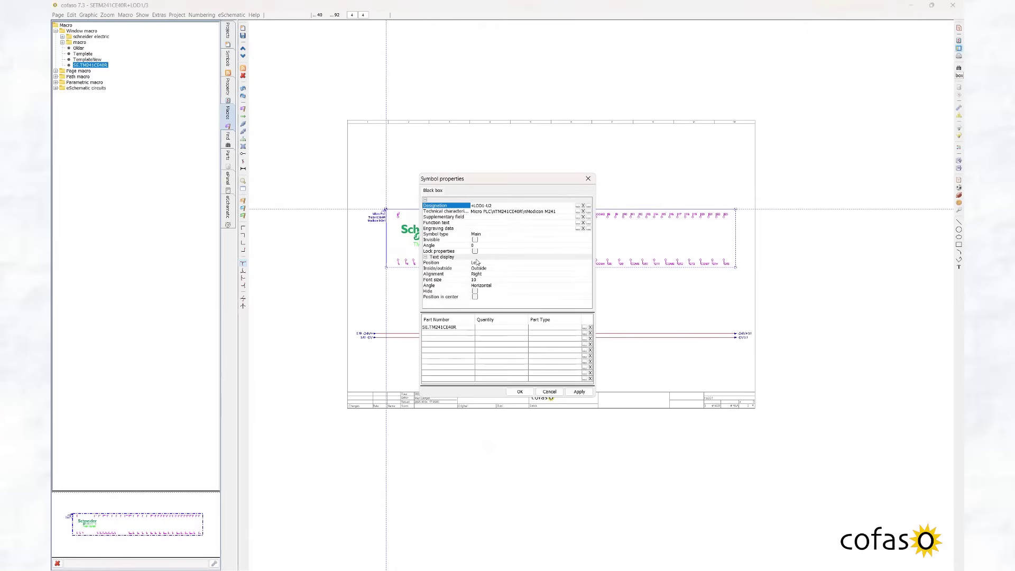
pyautogui.click(477, 235)
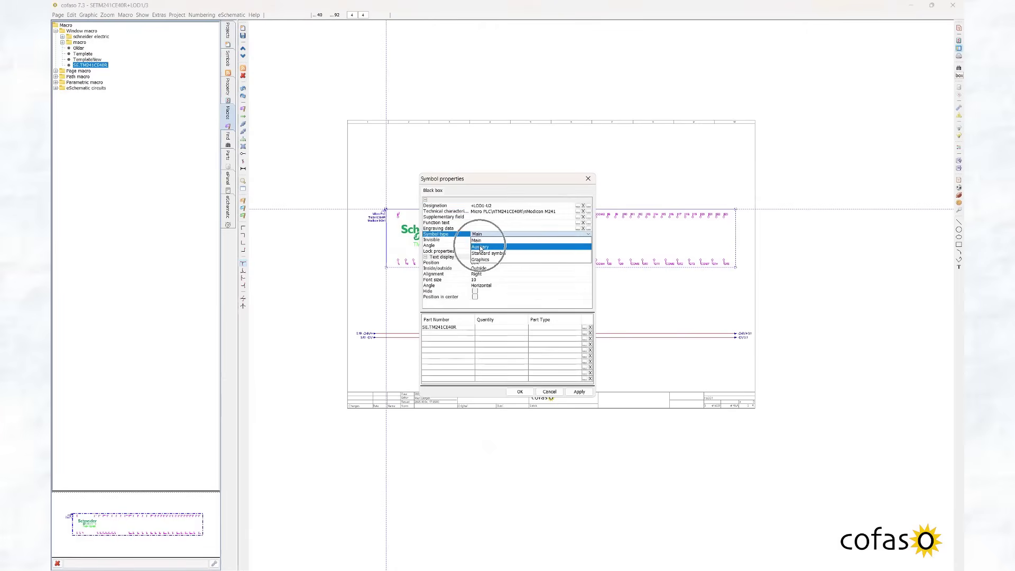
pyautogui.click(480, 246)
pyautogui.click(577, 206)
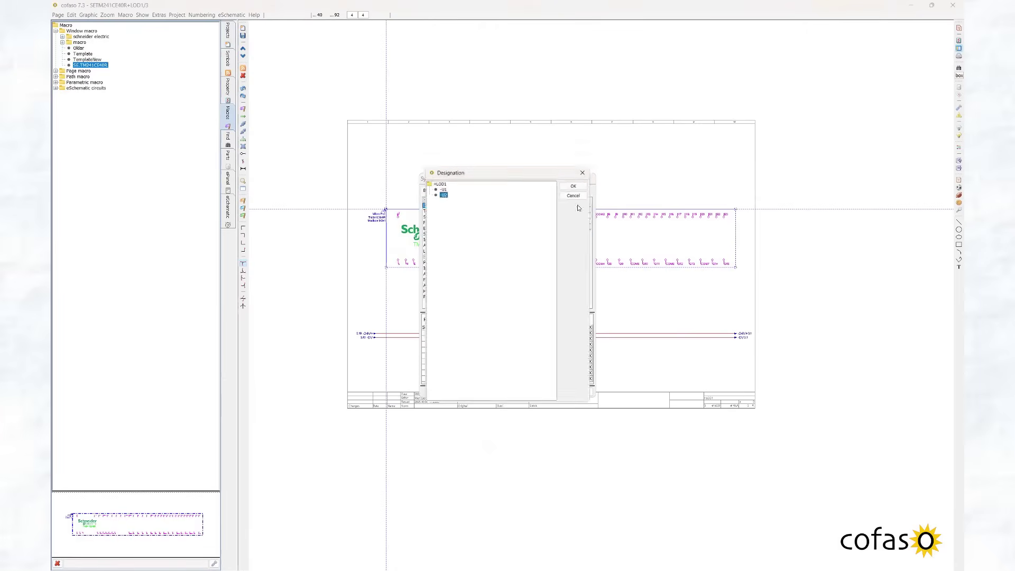
pyautogui.click(576, 181)
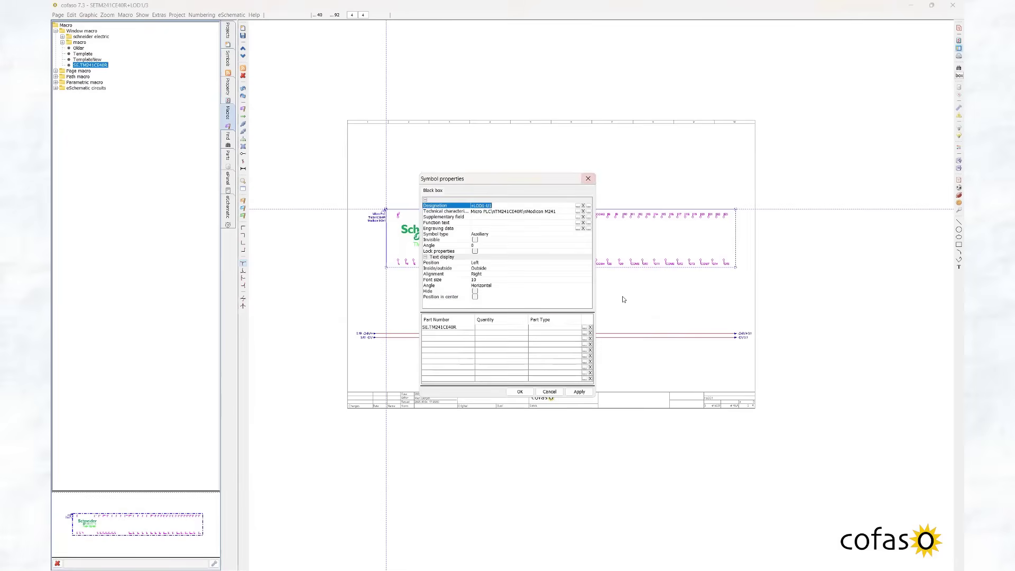
pyautogui.click(576, 393)
pyautogui.click(521, 392)
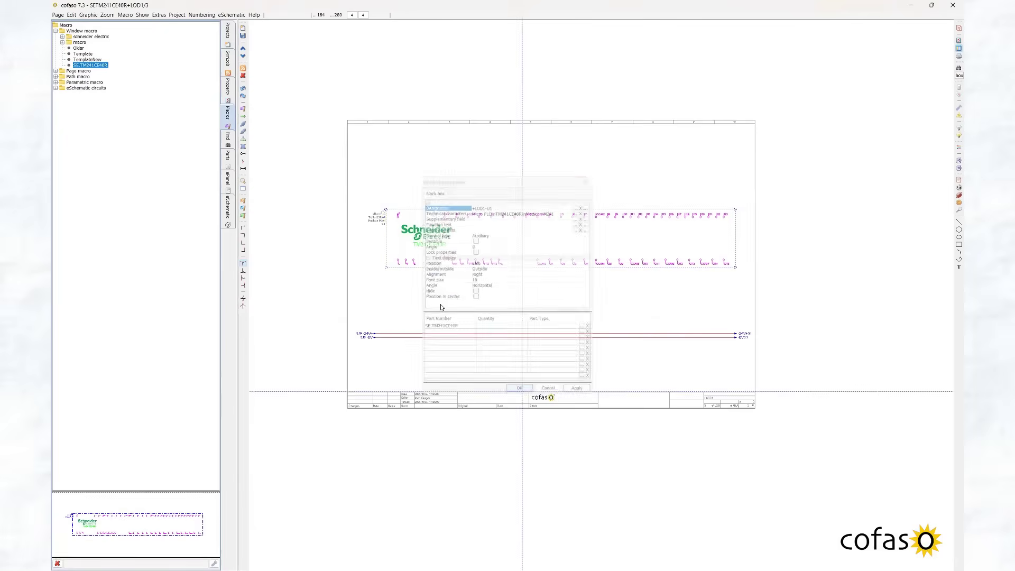
# Step: Examine the cross-references under the U1 designation on page 3 and on page 2
pyautogui.scroll(4, 400, 245)
pyautogui.scroll(1, 398, 249)
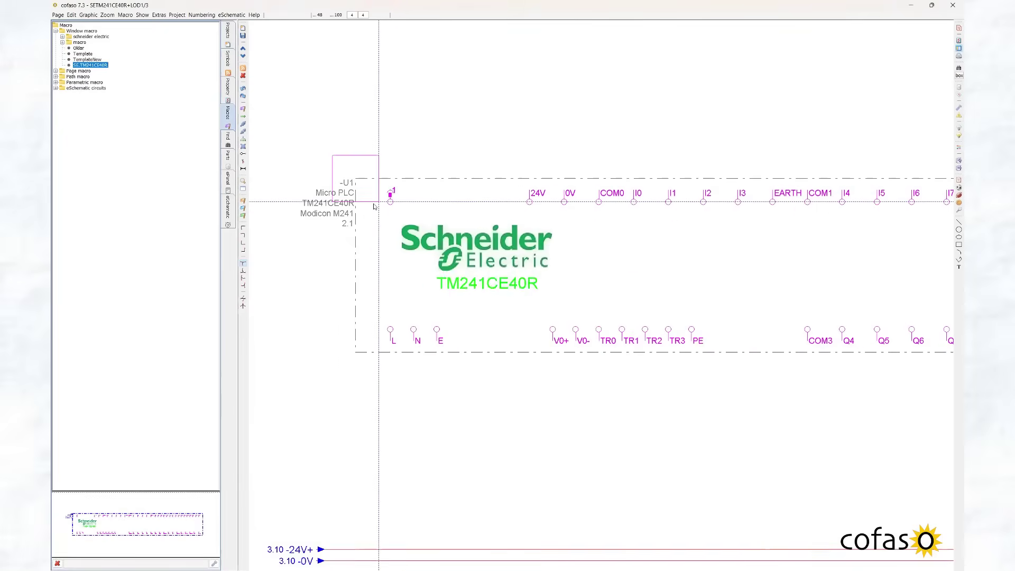
pyautogui.moveTo(373, 206); pyautogui.dragTo(371, 214)
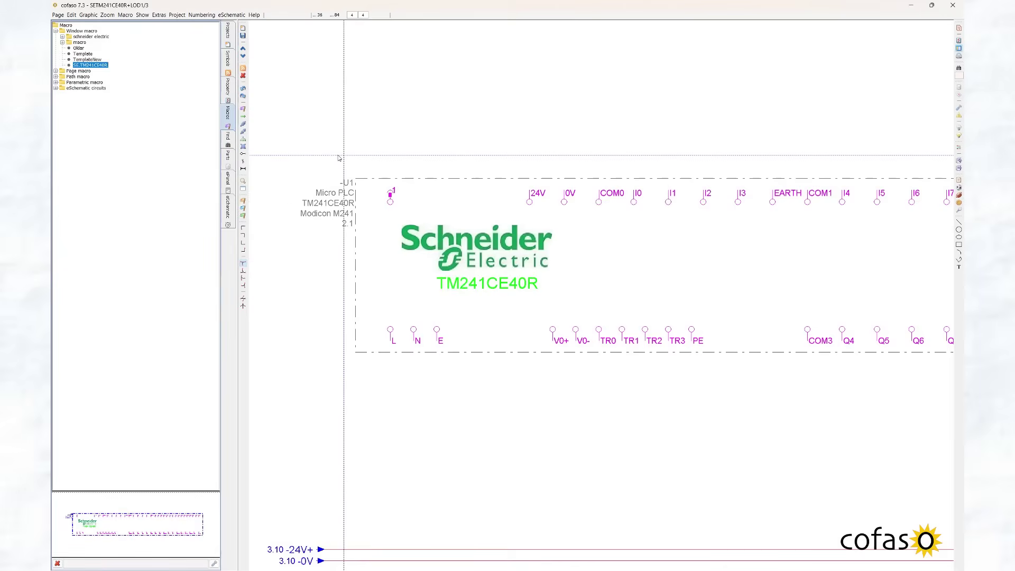
pyautogui.click(225, 33)
pyautogui.doubleClick(81, 424)
pyautogui.click(492, 298)
pyautogui.scroll(5, 440, 334)
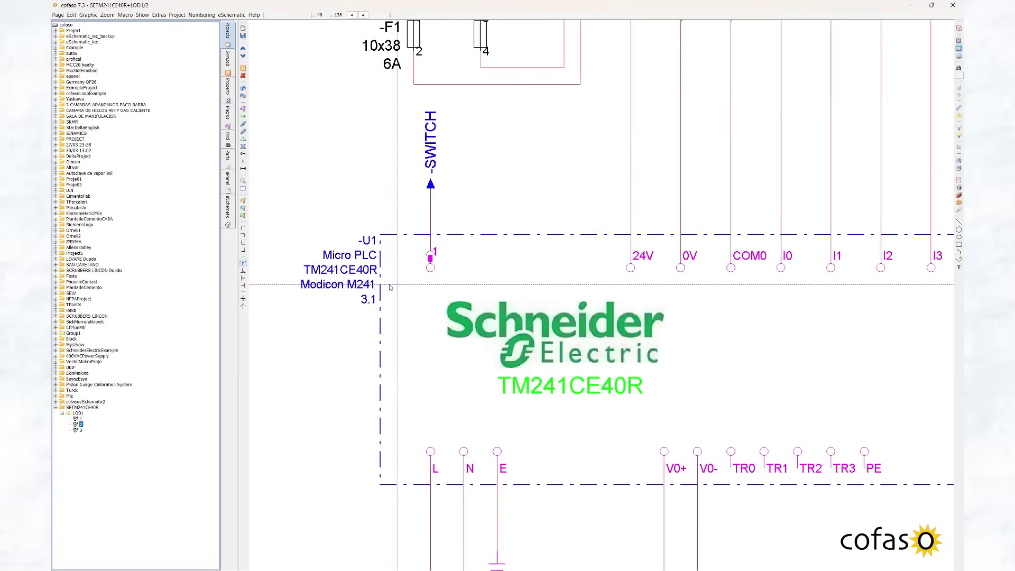
pyautogui.scroll(-5, 390, 287)
pyautogui.scroll(-2, 604, 309)
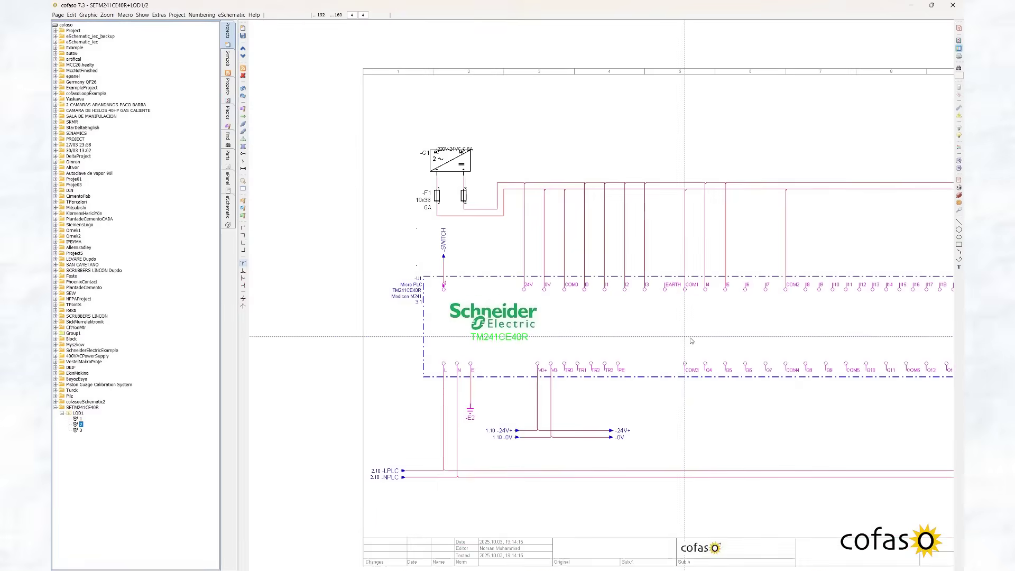
# Step: Place the F06.2 miniature circuit breaker with auxiliary contacts above the G1 power supply on page 2
pyautogui.scroll(1, 604, 309)
pyautogui.scroll(3, 290, 76)
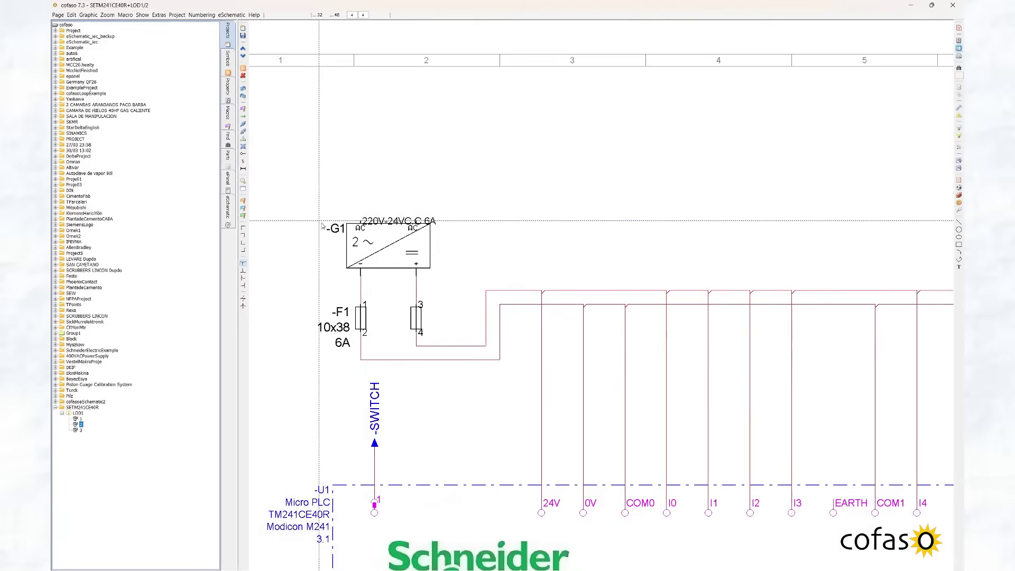
pyautogui.click(228, 59)
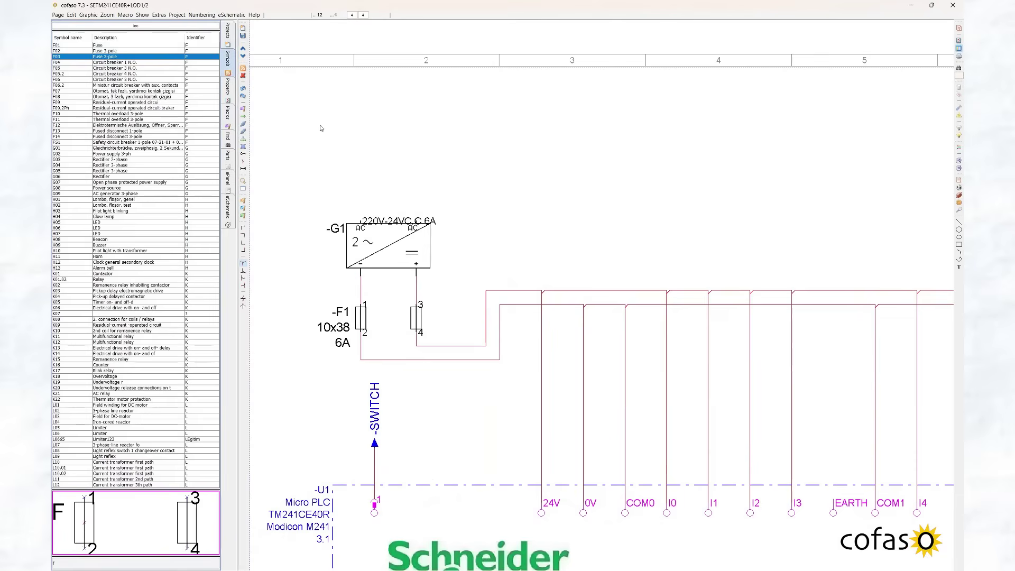
pyautogui.click(159, 562)
pyautogui.press('Down')
pyautogui.press('Down')
pyautogui.press('Down')
pyautogui.press('Down')
pyautogui.press('Down')
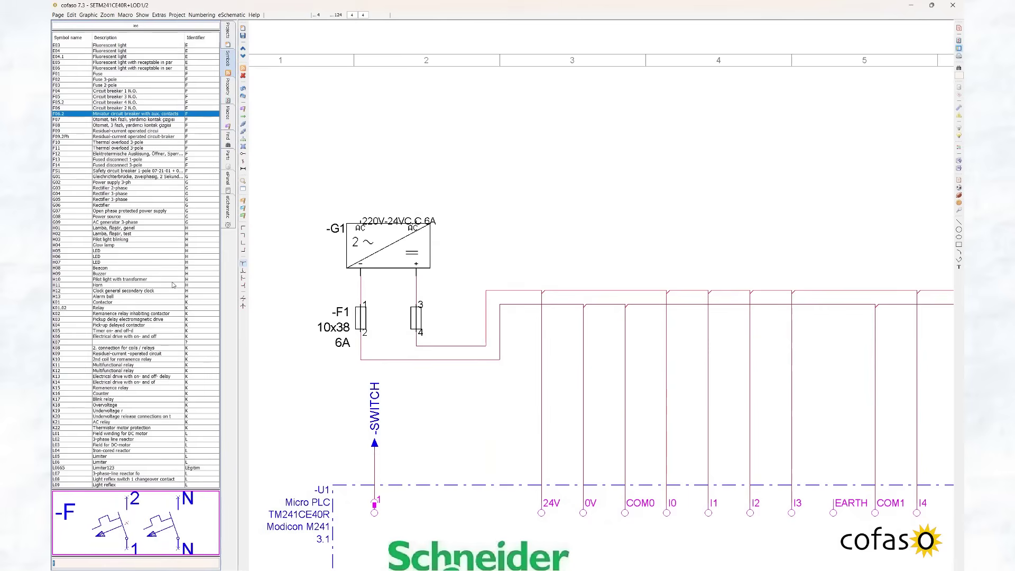
pyautogui.moveTo(162, 533); pyautogui.dragTo(374, 151)
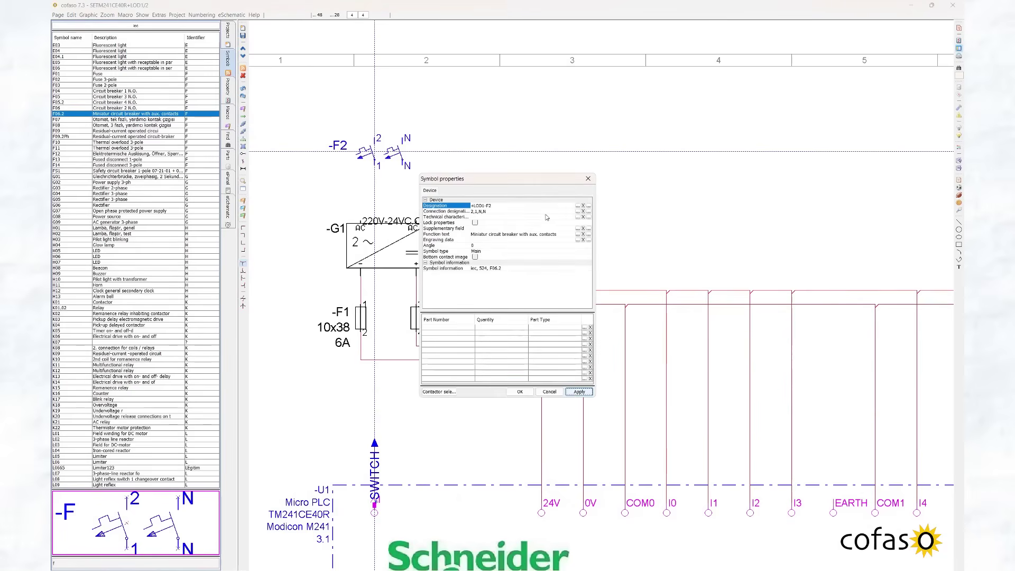
# Step: Set the F2 breaker's technical characteristics to 1P+N and 10A, and shift the PLC's SWITCH connection slightly to the right
pyautogui.click(577, 216)
pyautogui.write('1P+N')
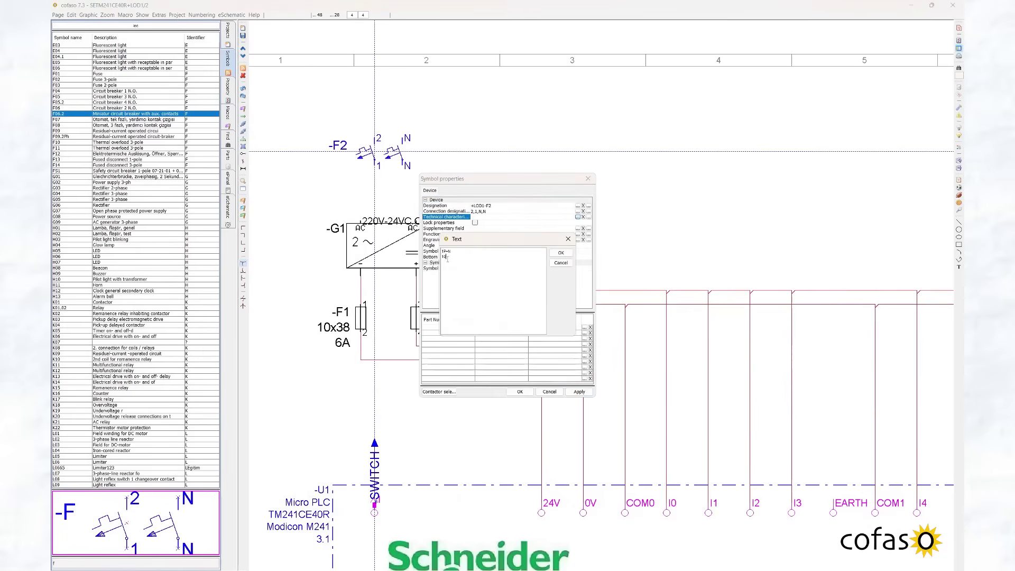
pyautogui.click(556, 254)
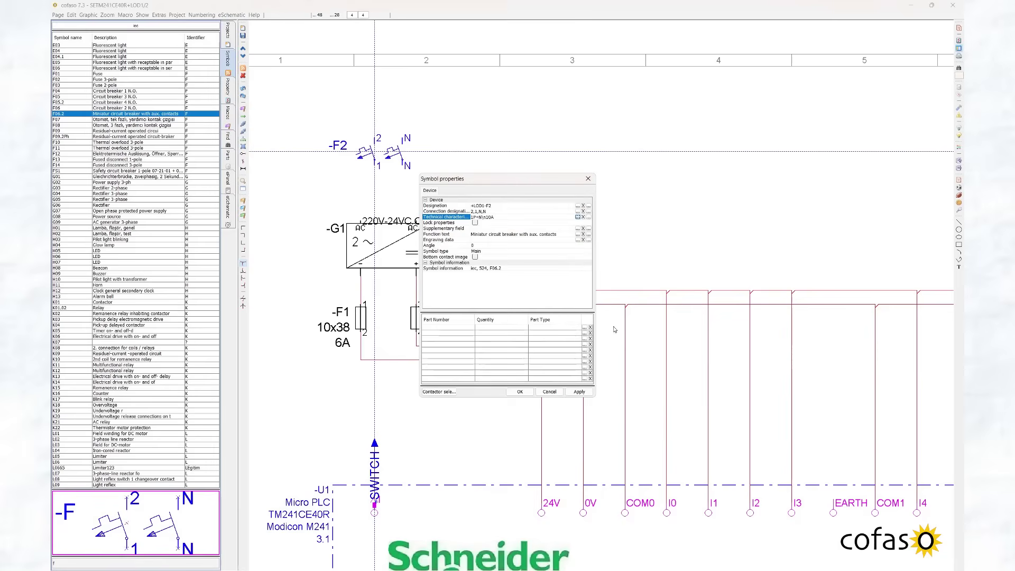
pyautogui.click(520, 391)
pyautogui.press('Escape')
pyautogui.moveTo(375, 512); pyautogui.dragTo(385, 515)
pyautogui.press('Escape')
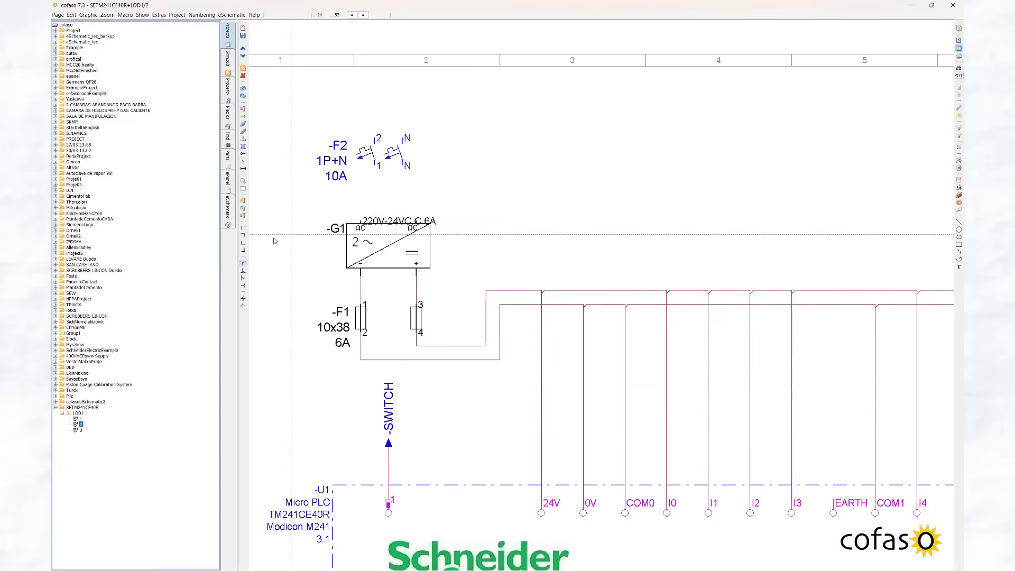
# Step: Wire the F2 breaker's lower terminals 1 and N to the two AC inputs of the G1 power supply
pyautogui.click(244, 250)
pyautogui.click(374, 192)
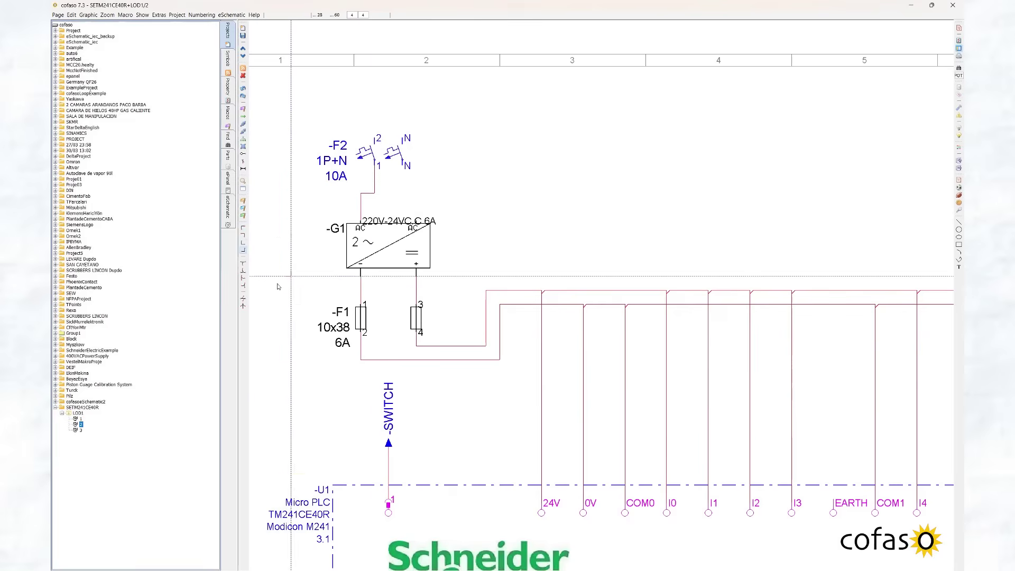
pyautogui.click(243, 236)
pyautogui.click(416, 193)
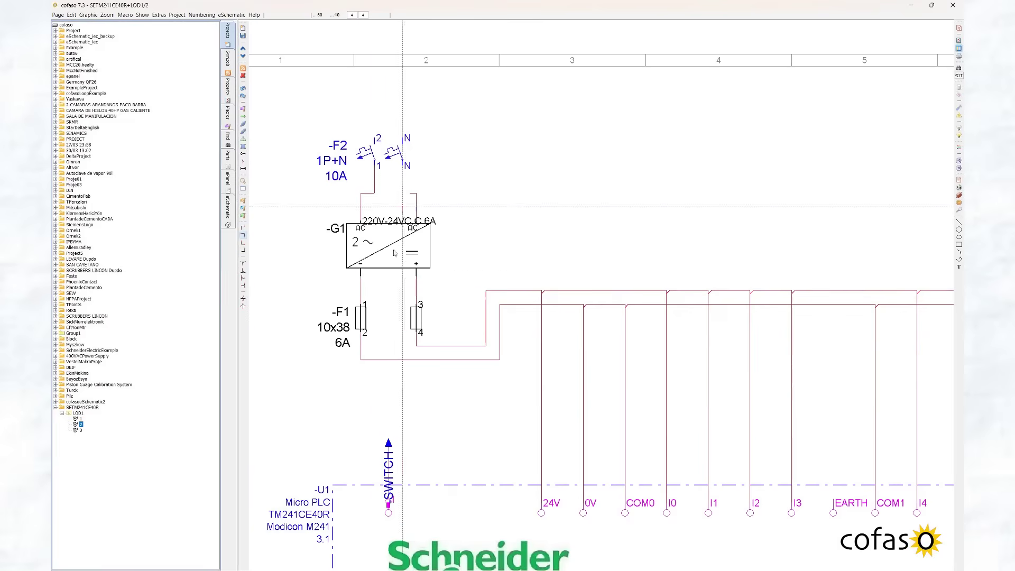
pyautogui.click(243, 244)
pyautogui.click(402, 193)
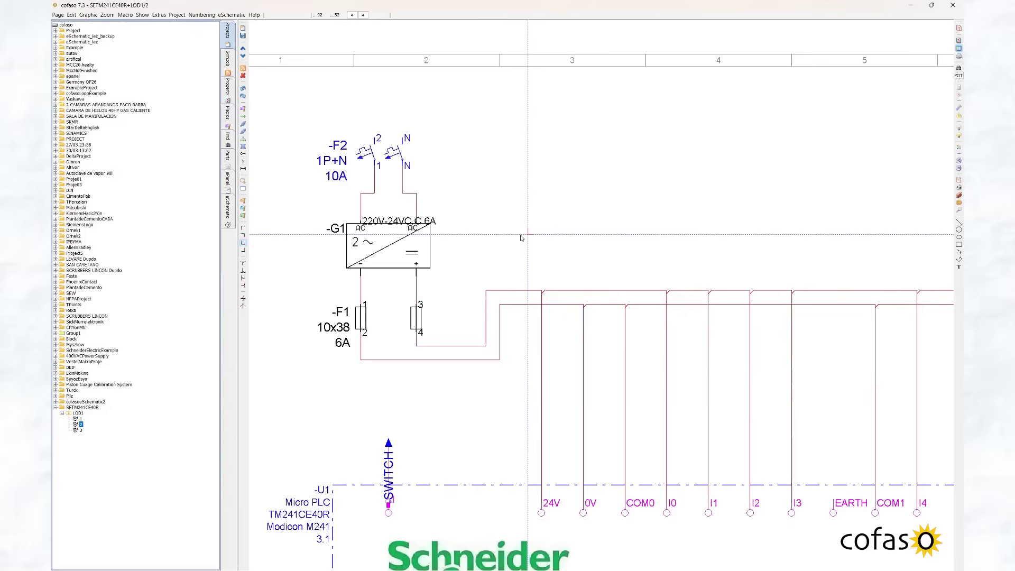
# Step: Route lines from F2's upper terminals up, across and down past G1, ending just above the 24 V lines
pyautogui.click(244, 228)
pyautogui.click(381, 88)
pyautogui.click(408, 98)
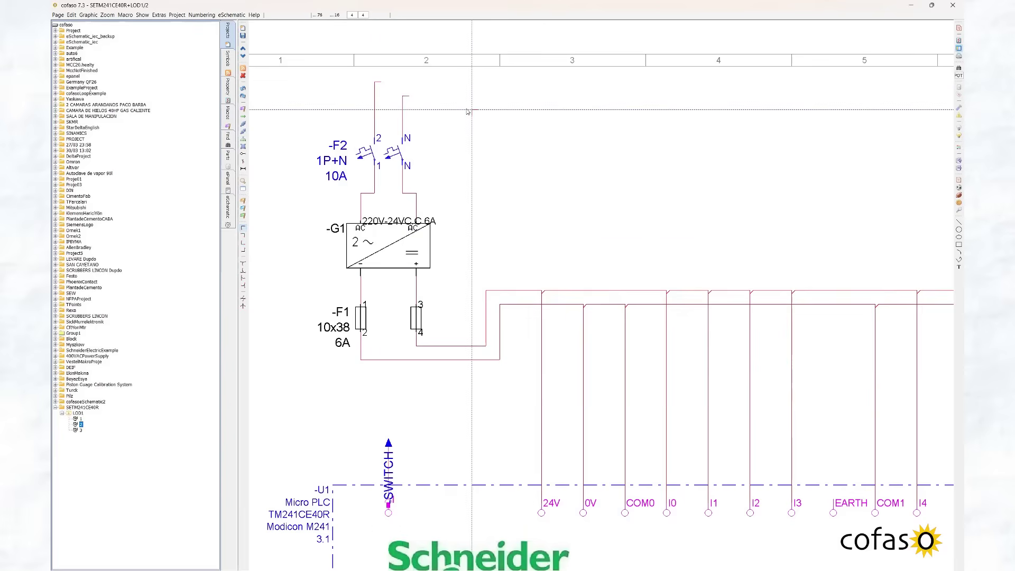
pyautogui.scroll(-2, 467, 111)
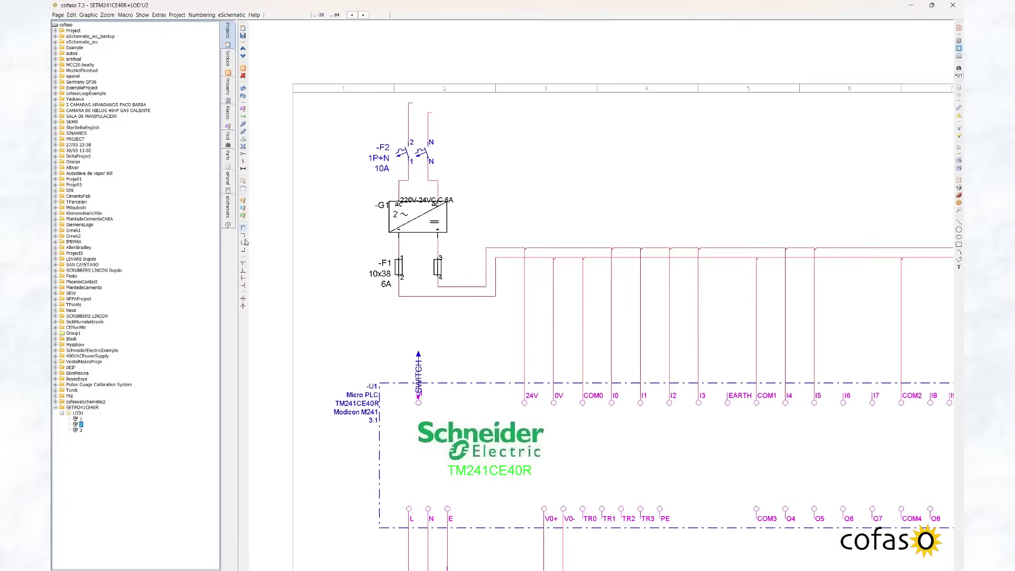
pyautogui.click(506, 108)
pyautogui.click(498, 118)
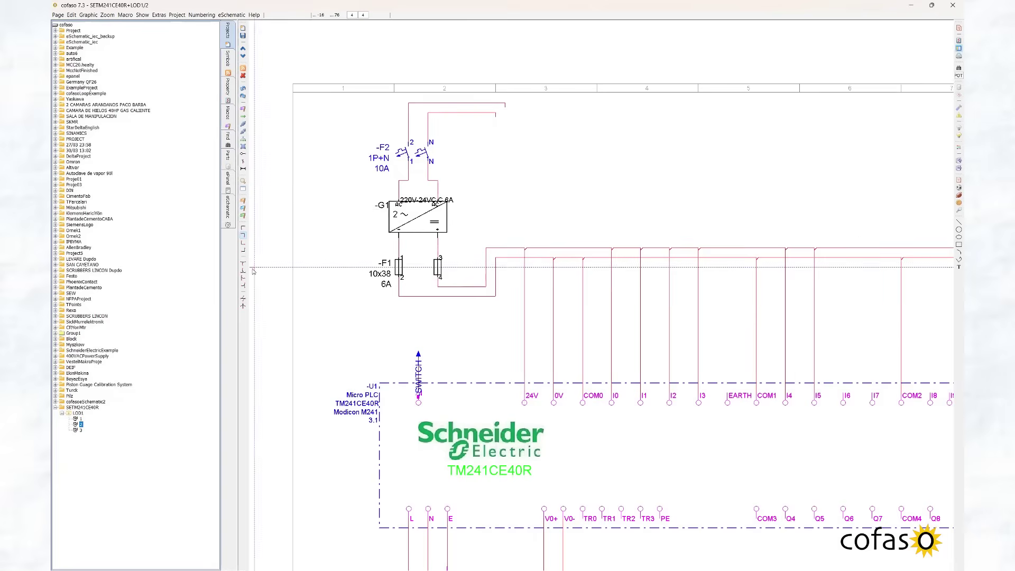
pyautogui.click(243, 242)
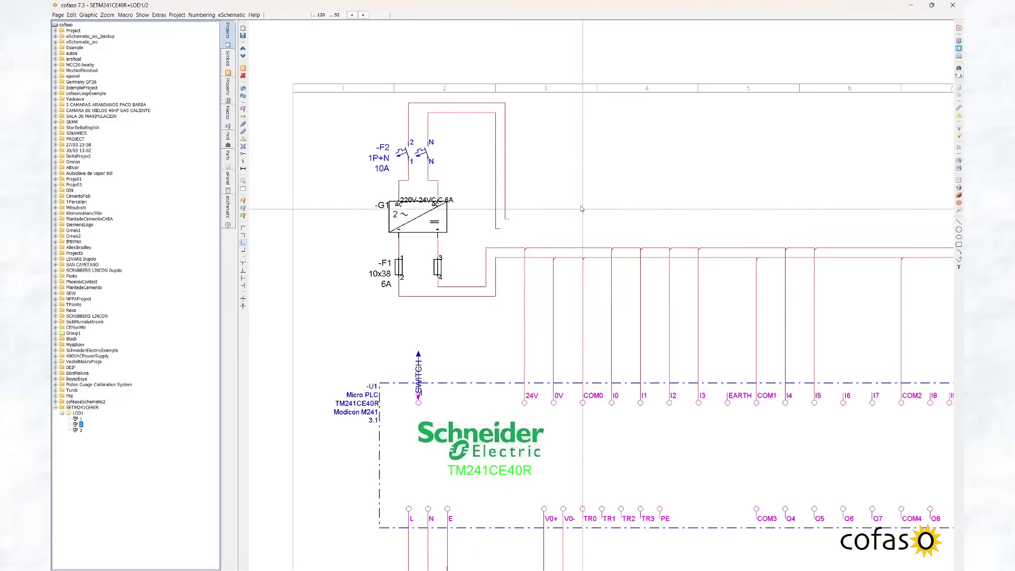
# Step: Place the F09.2Ph residual-current operated circuit breaker above the 24 V lines, around columns 5 and 6
pyautogui.write('f')
pyautogui.click(114, 136)
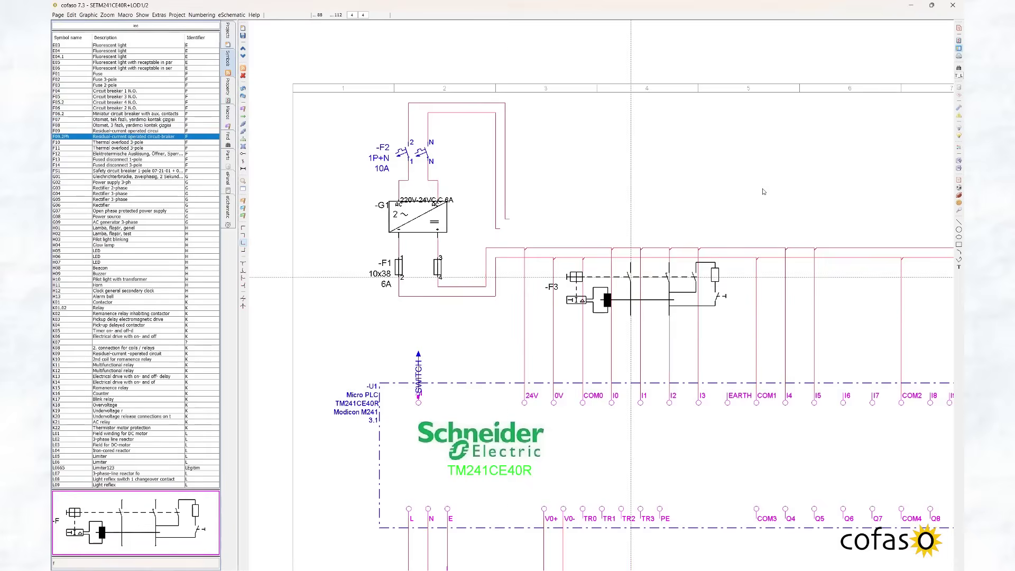
pyautogui.scroll(-3, 705, 186)
pyautogui.moveTo(740, 174); pyautogui.dragTo(542, 177)
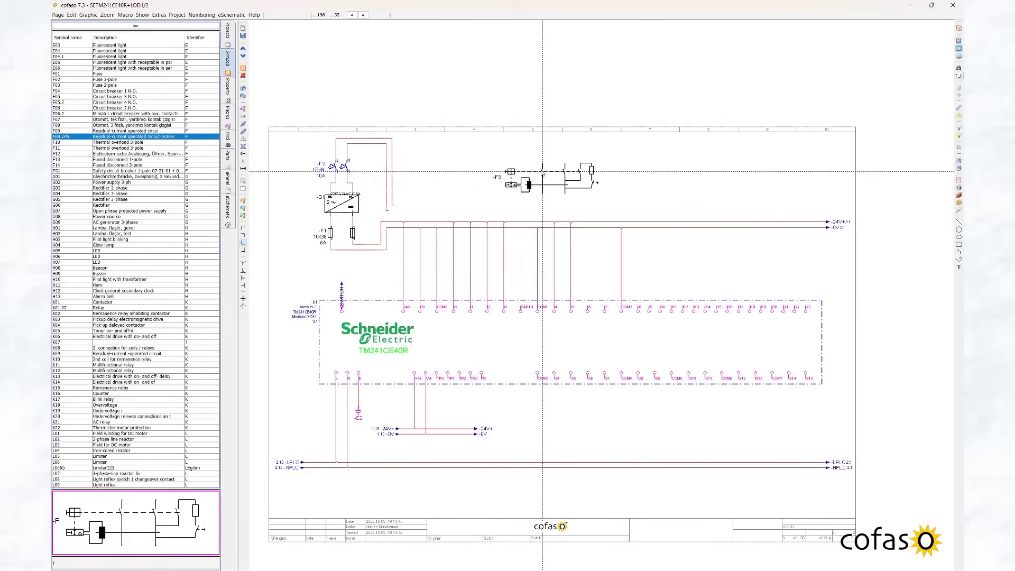
pyautogui.click(542, 170)
pyautogui.press('Return')
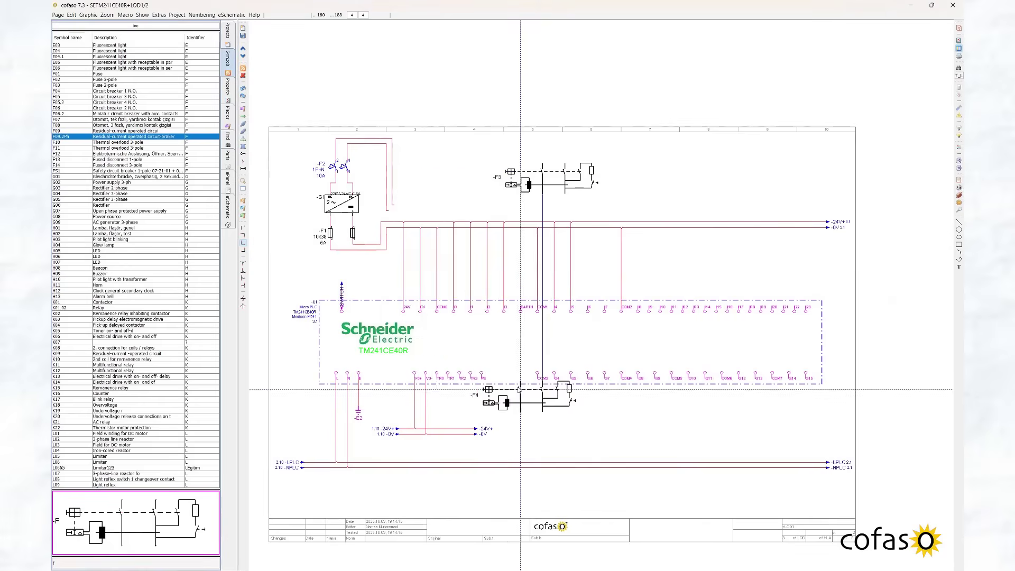
# Step: Join F2's supply lines to the residual-current breaker's lower terminals and apply its connection designations 1,2,1N,2N
pyautogui.click(243, 270)
pyautogui.click(389, 205)
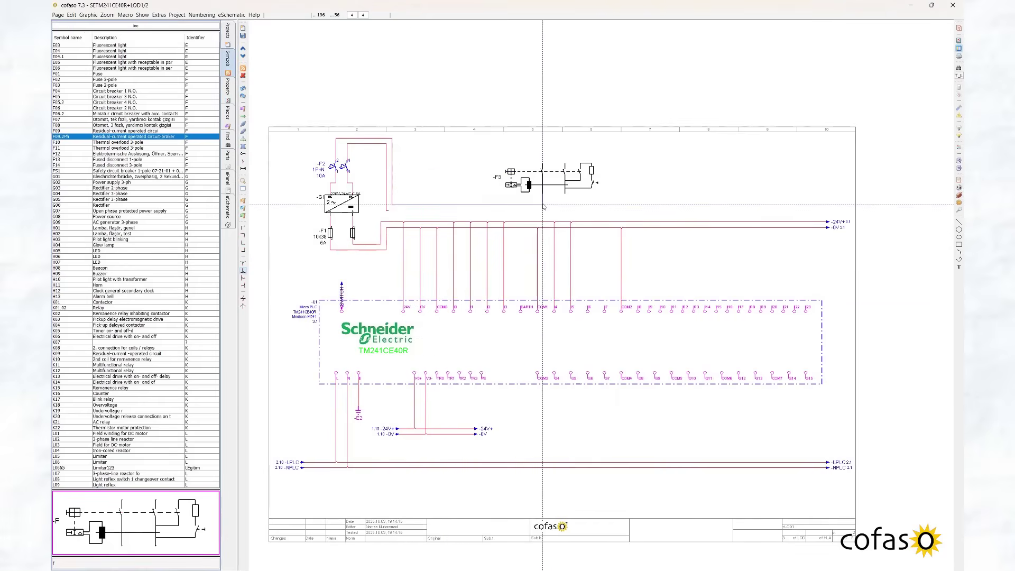
pyautogui.click(543, 205)
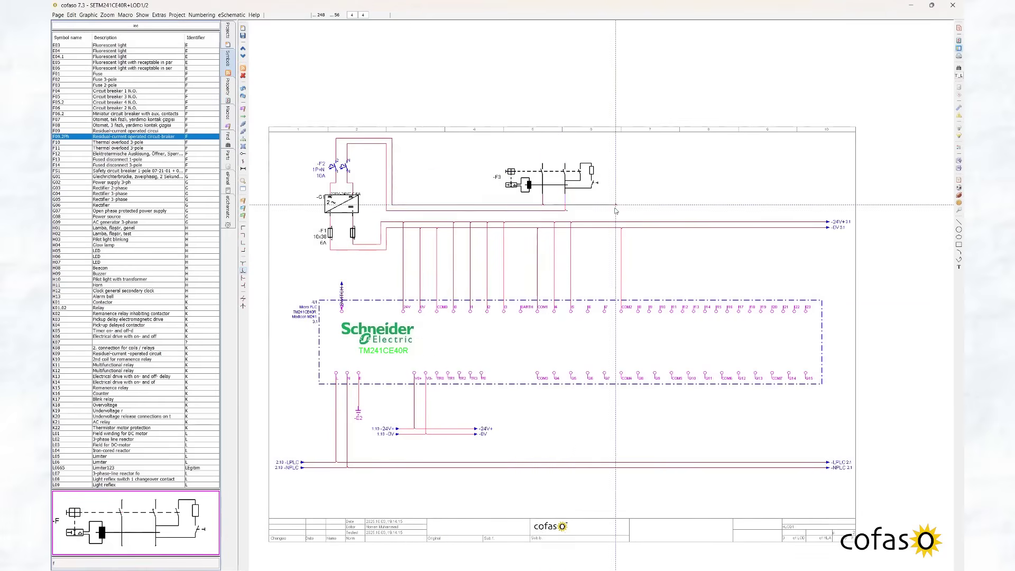
pyautogui.doubleClick(542, 177)
pyautogui.click(534, 198)
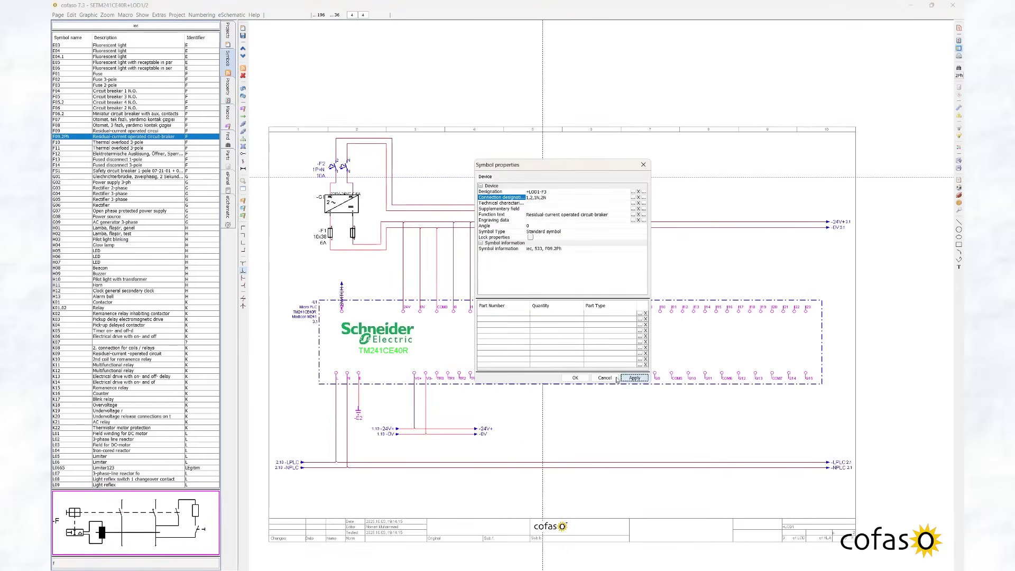
pyautogui.click(634, 377)
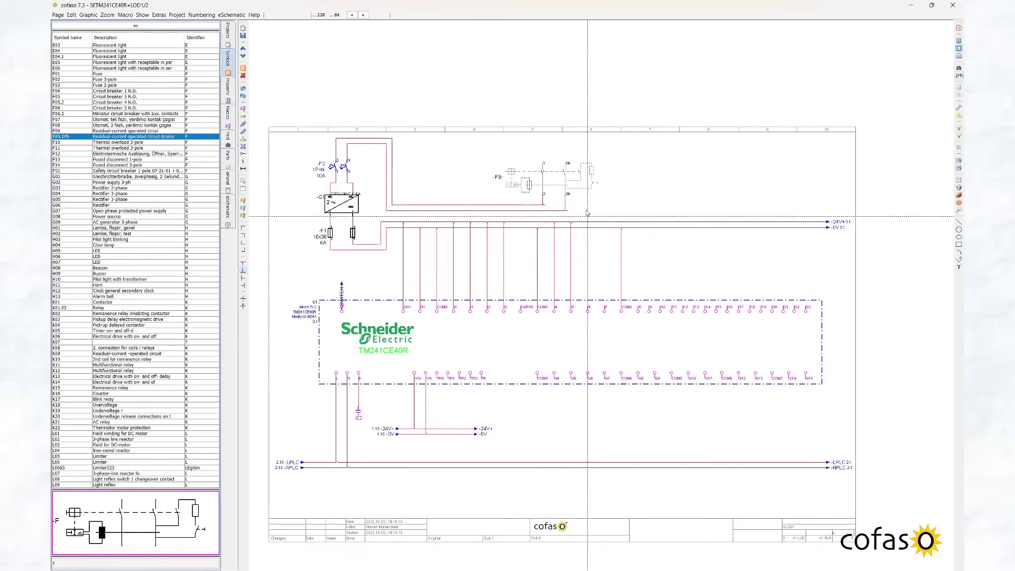
# Step: Run two lines upward from F3's upper terminals, ending each with a T-junction at the top of the page
pyautogui.click(243, 264)
pyautogui.click(542, 140)
pyautogui.click(565, 146)
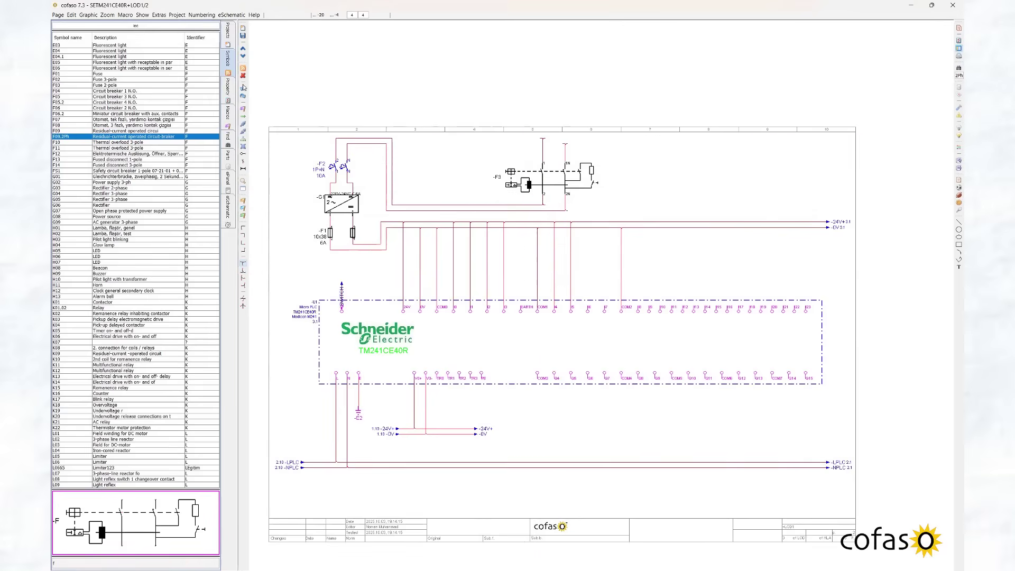
# Step: Place right-facing potential arrows L1 and N1 at the left start of the two lines feeding F3
pyautogui.click(244, 117)
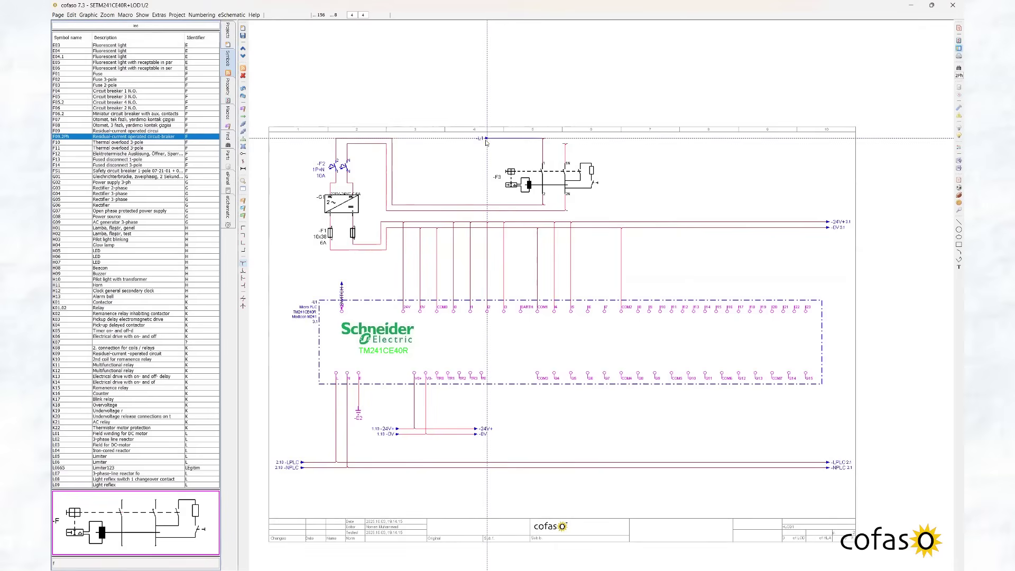
pyautogui.click(481, 138)
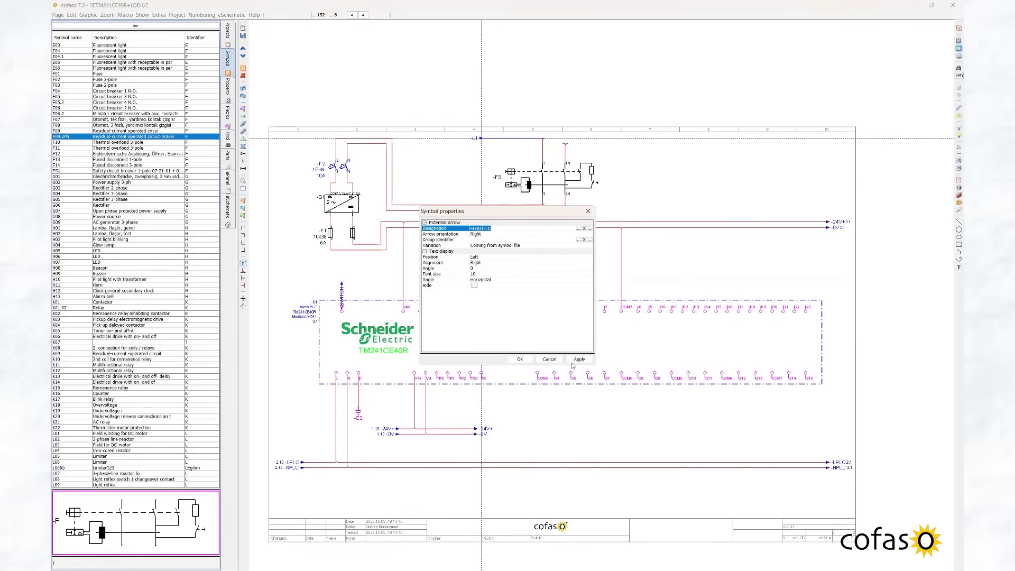
pyautogui.click(519, 359)
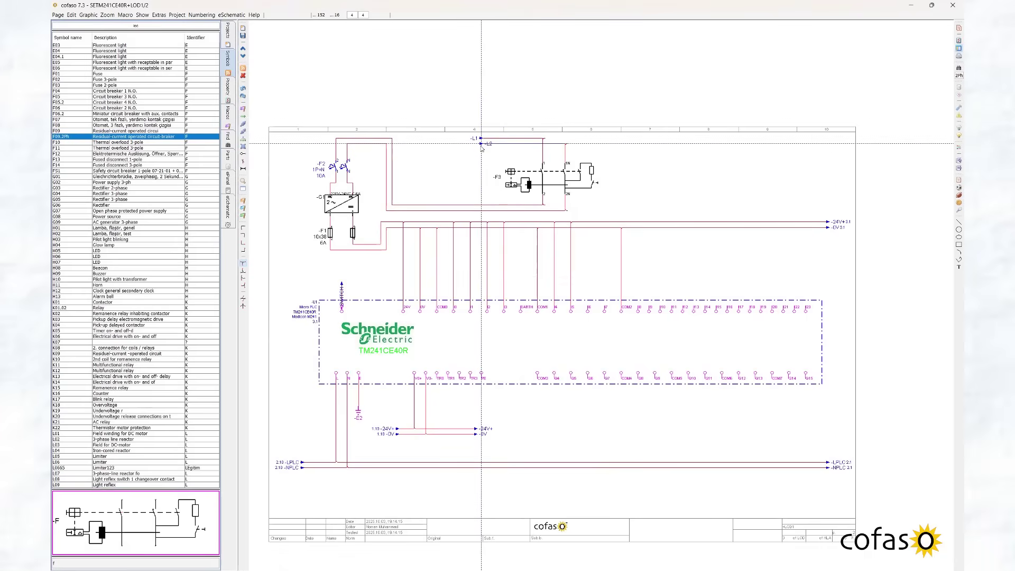
pyautogui.click(481, 143)
pyautogui.click(496, 234)
pyautogui.click(489, 227)
pyautogui.click(490, 228)
pyautogui.write('N1')
pyautogui.press('Return')
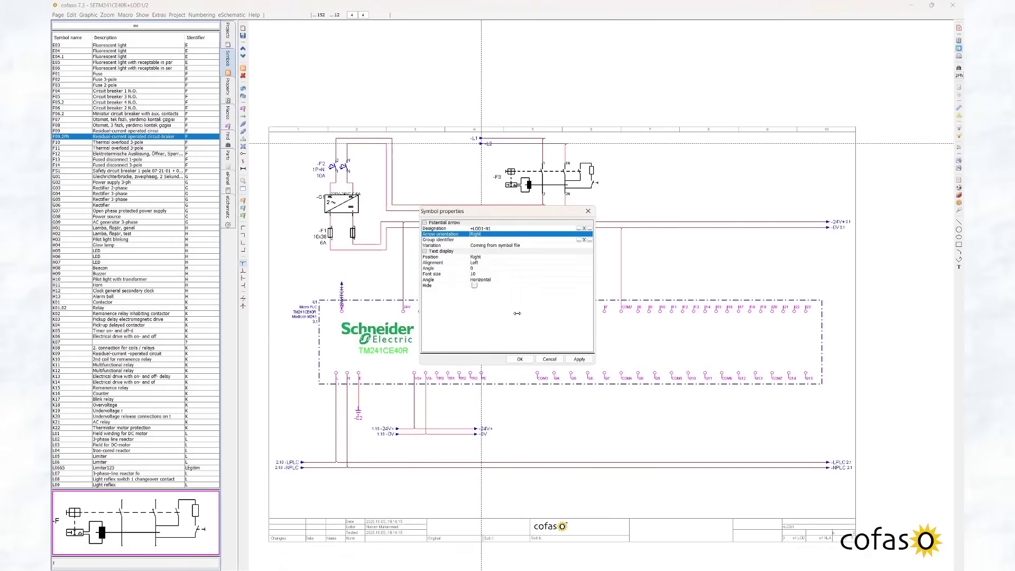
pyautogui.click(520, 358)
# Step: Copy the L1 and N1 potential arrows to the right-hand end of F3's feed lines
pyautogui.press('Escape')
pyautogui.moveTo(453, 121); pyautogui.dragTo(487, 161)
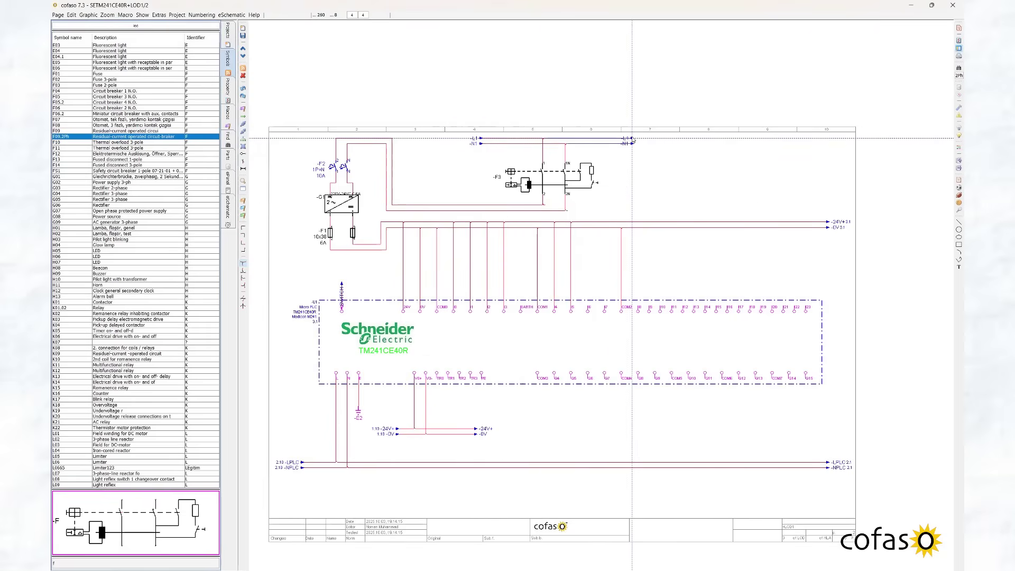
pyautogui.click(637, 138)
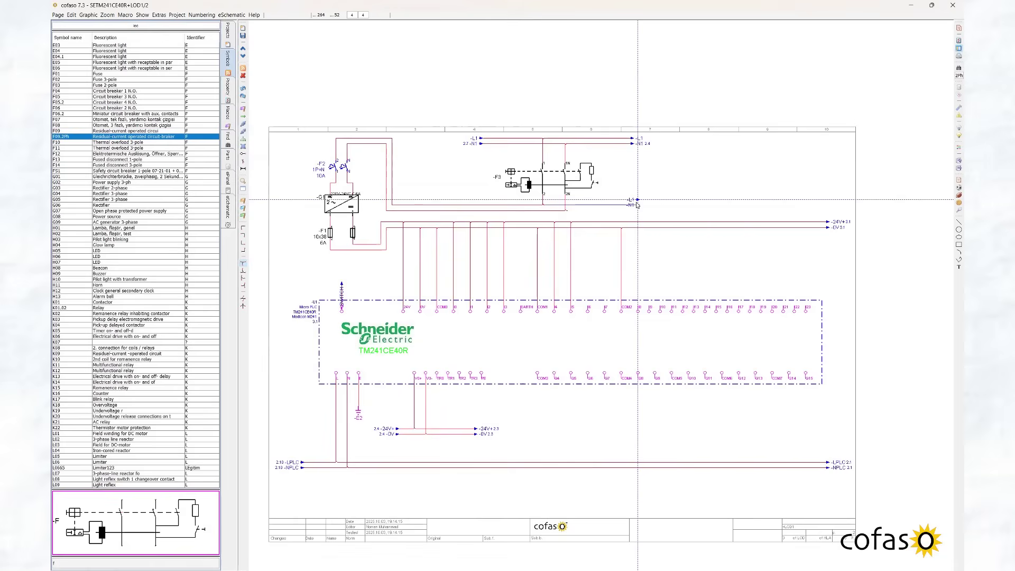
pyautogui.press('Escape')
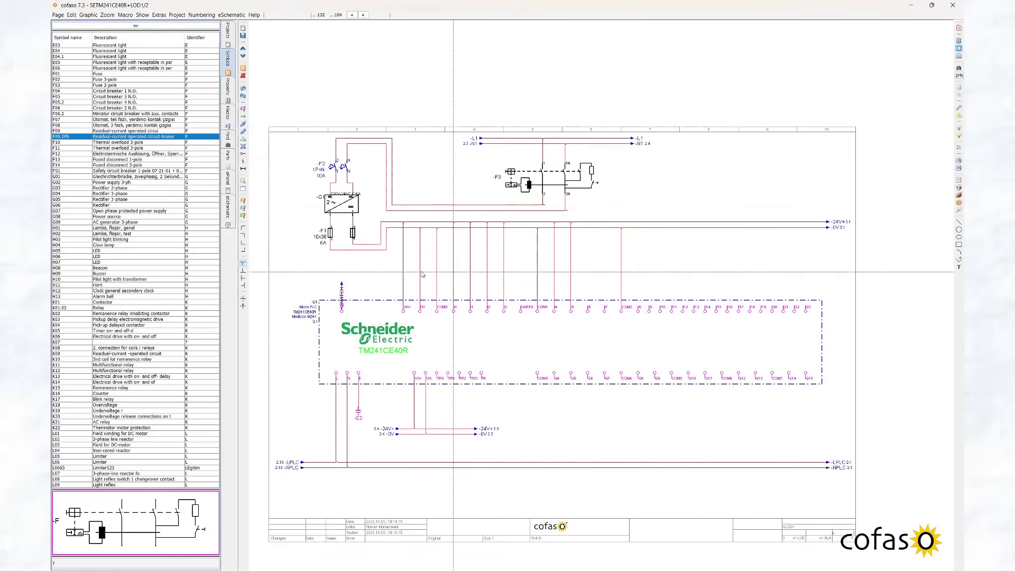
# Step: Extend F3's outgoing line pair right to column 8, up to the L1/N1 level, and across to column 9
pyautogui.click(243, 248)
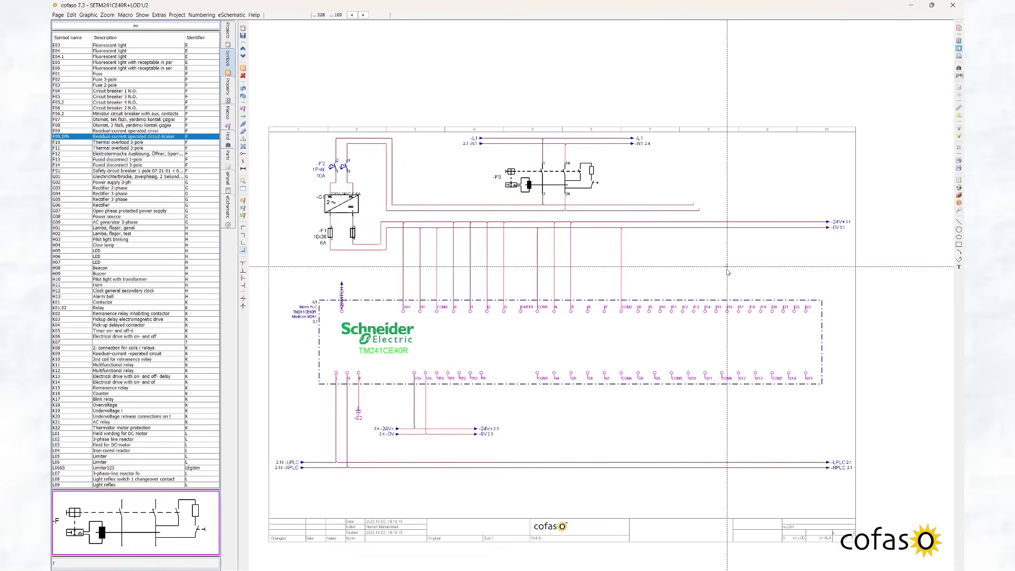
pyautogui.click(243, 228)
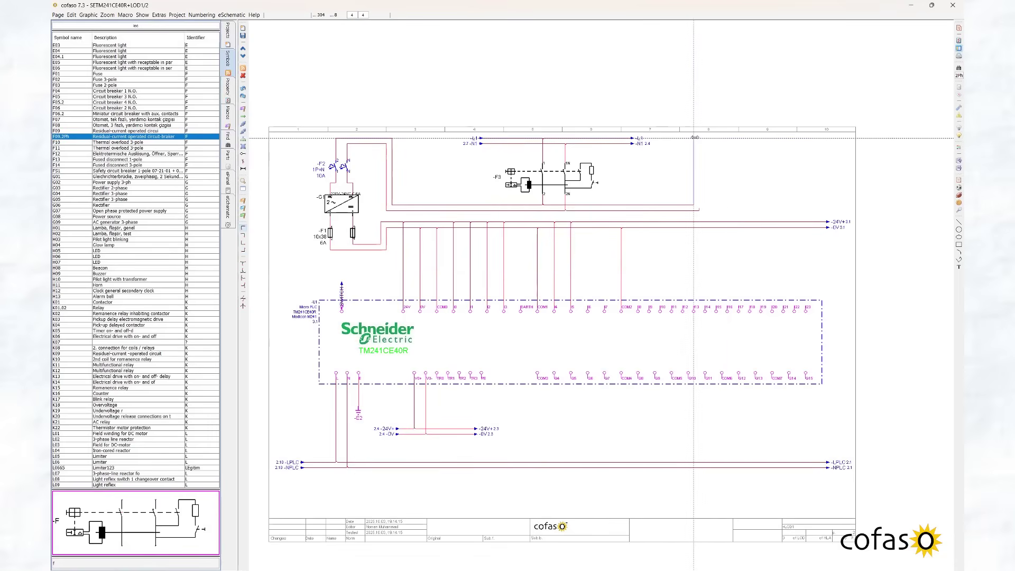
pyautogui.click(694, 138)
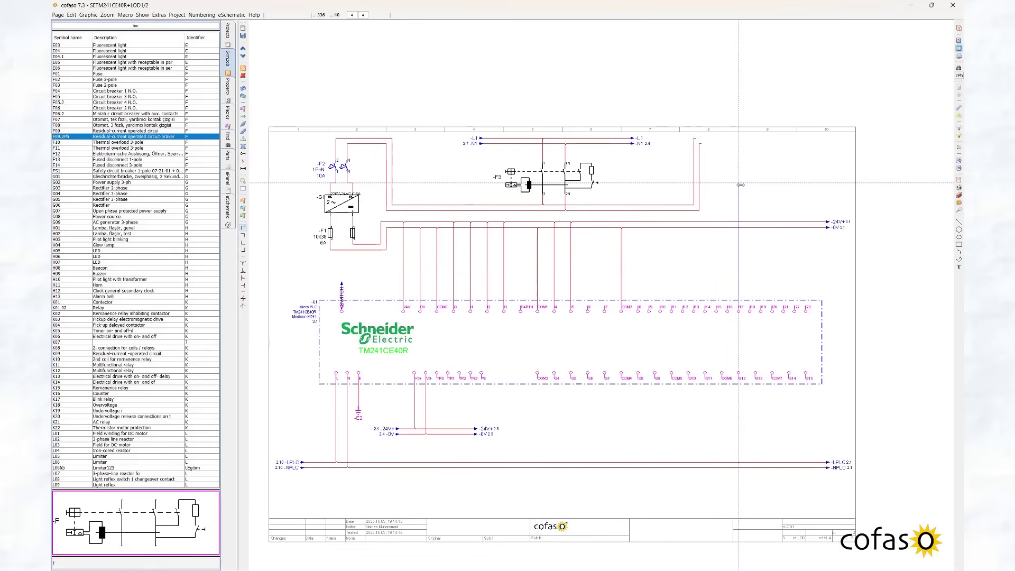
pyautogui.click(754, 139)
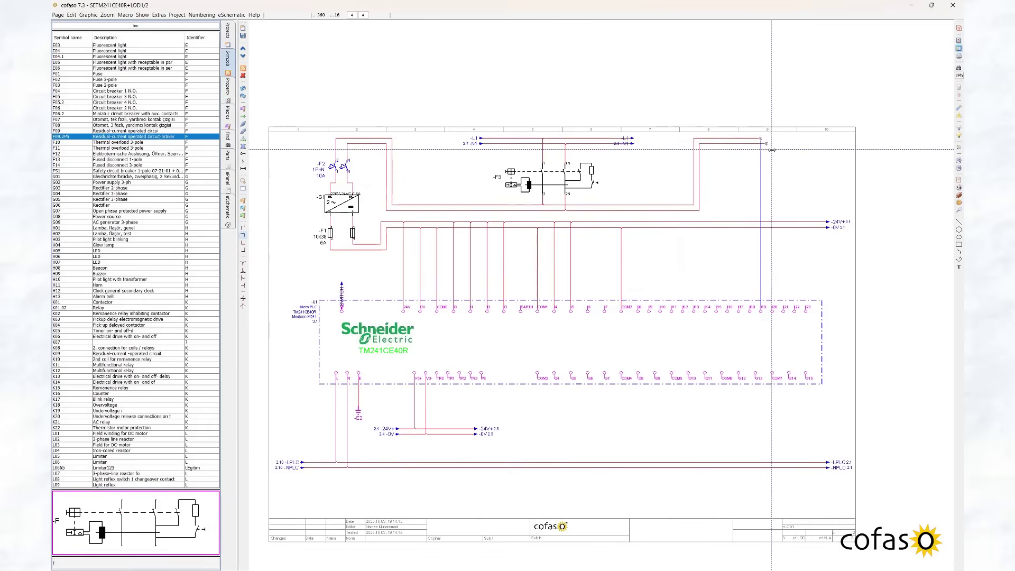
# Step: Switch to page 3, saving the changes to page 2, and return to page 2
pyautogui.click(228, 33)
pyautogui.click(81, 429)
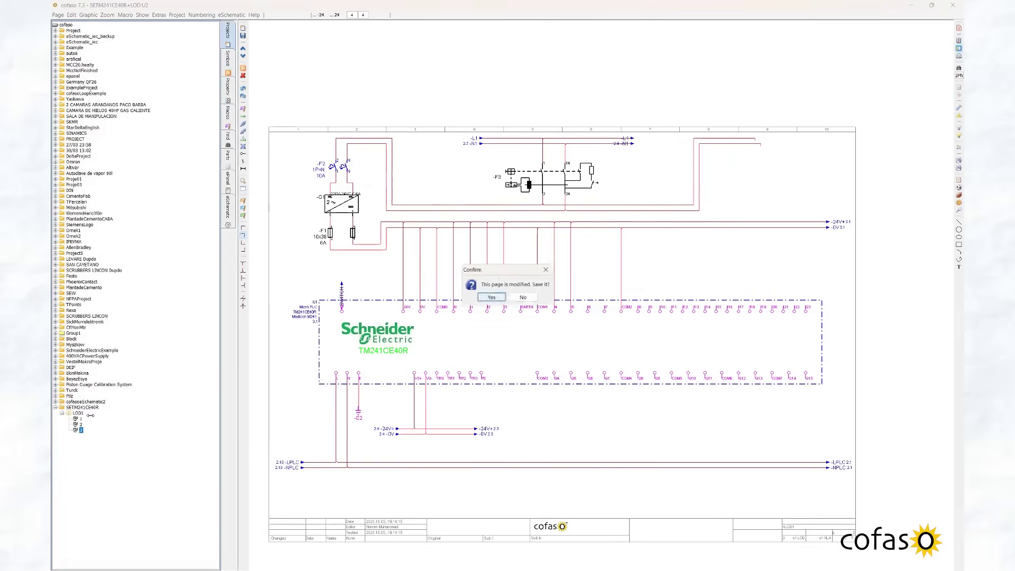
pyautogui.click(491, 298)
pyautogui.click(80, 424)
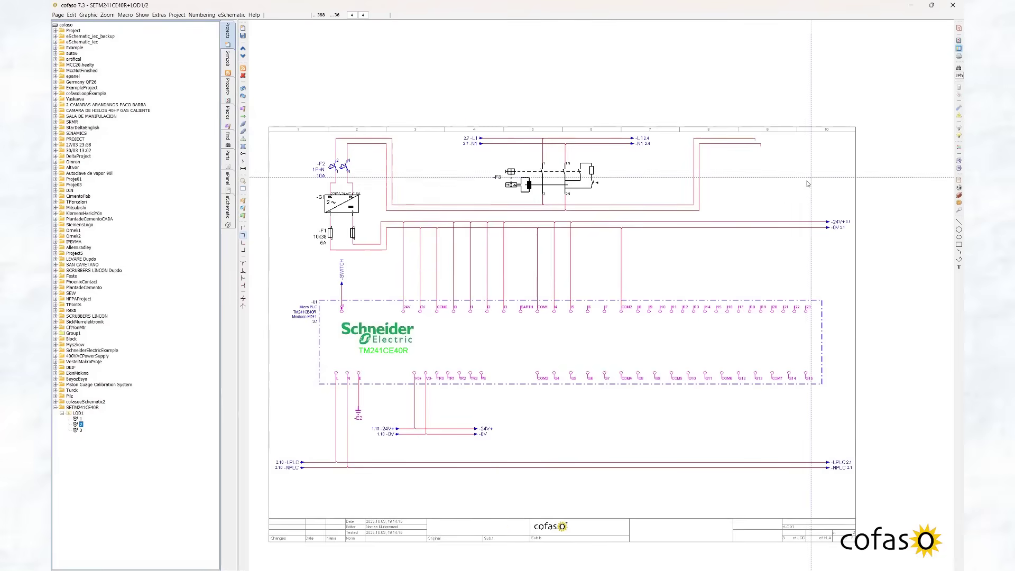
# Step: Place the F06.2 miniature circuit breaker as F4 below the open ends of the supply line pair in column 9
pyautogui.click(228, 59)
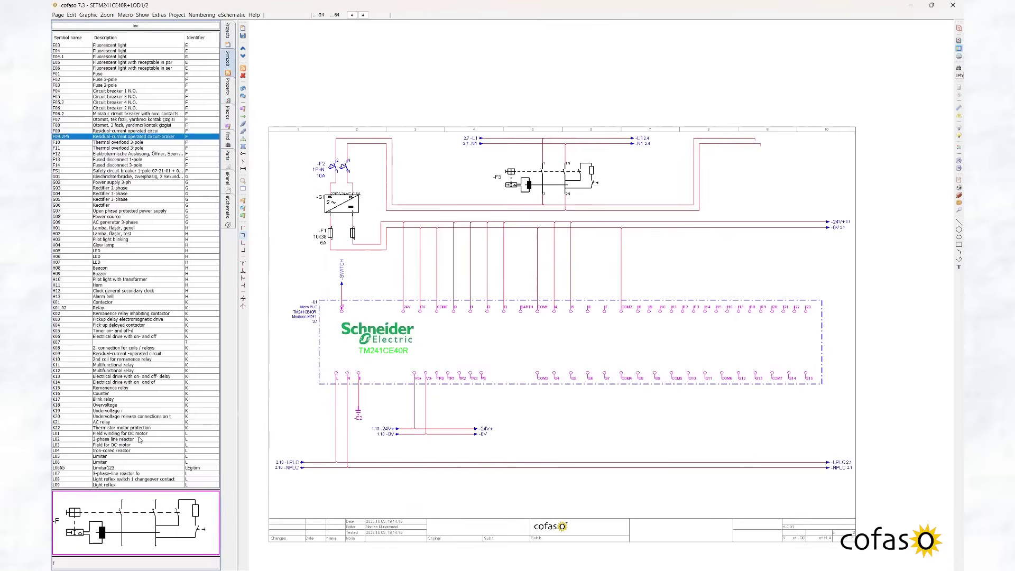
pyautogui.write('f')
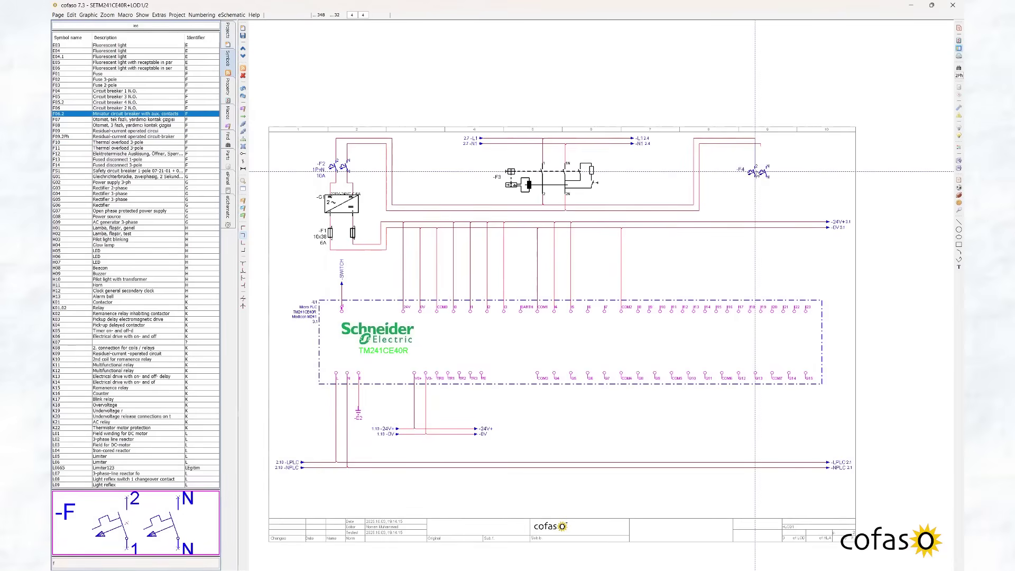
pyautogui.click(755, 171)
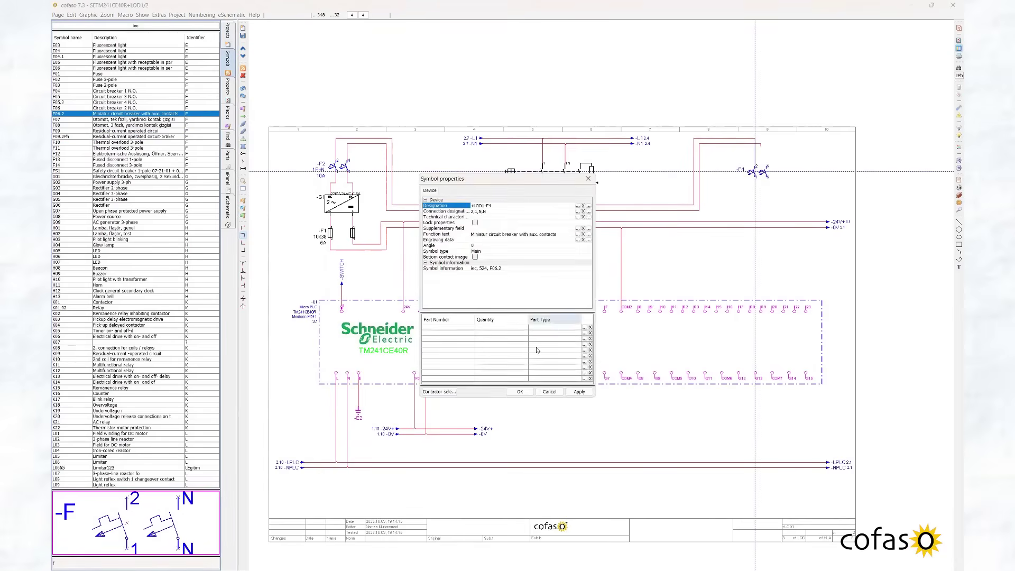
pyautogui.click(520, 391)
pyautogui.press('Escape')
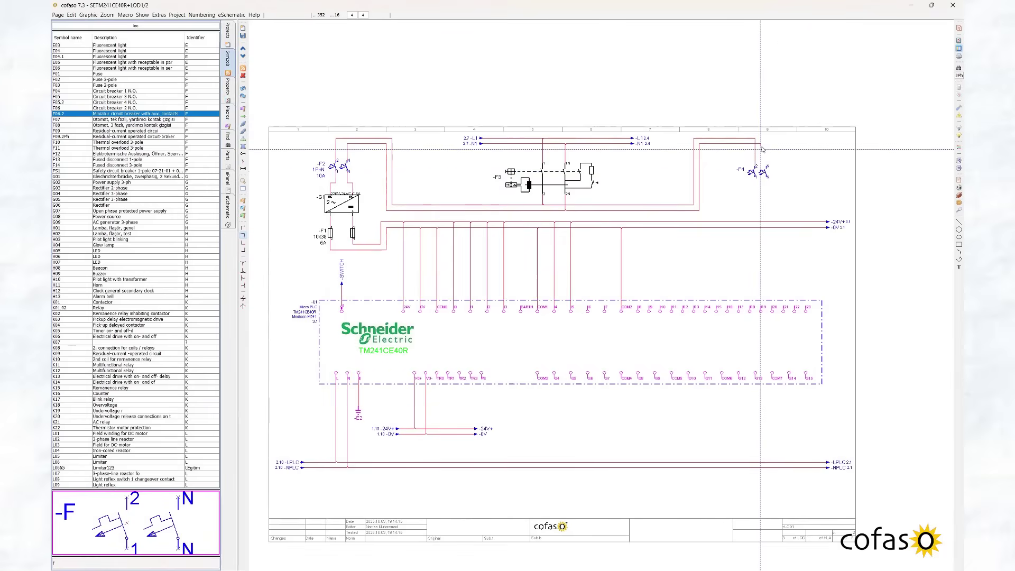
# Step: Extend the inner supply line to F4's N pole and draw cornered outgoing lines from below F4 towards column 10
pyautogui.moveTo(761, 145); pyautogui.dragTo(765, 145)
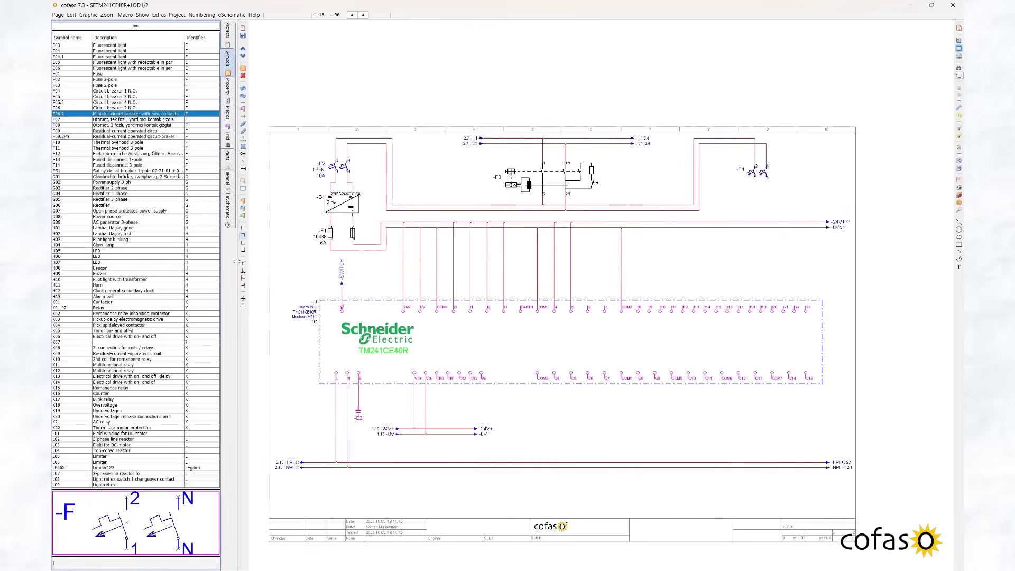
pyautogui.click(243, 243)
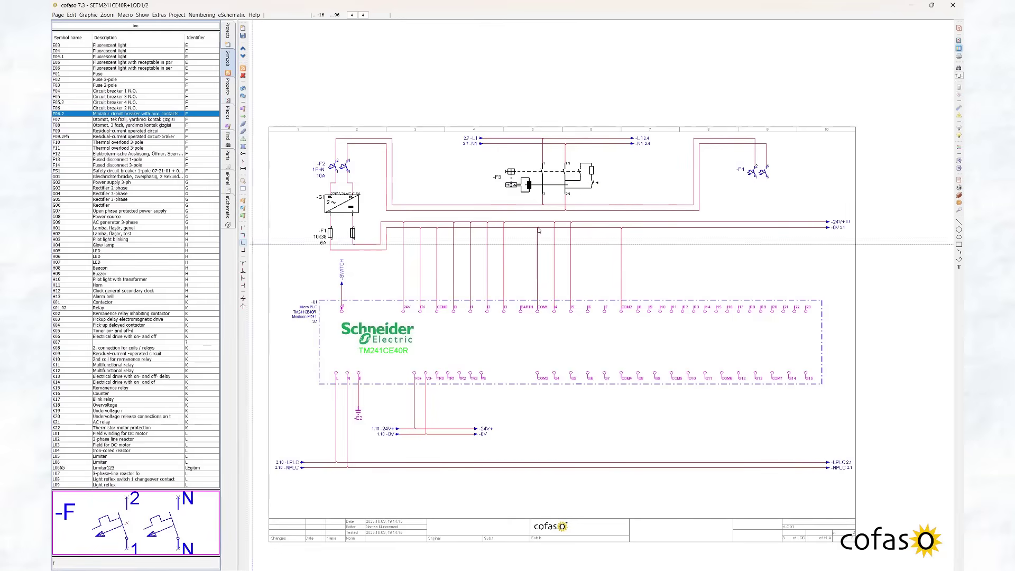
pyautogui.click(757, 211)
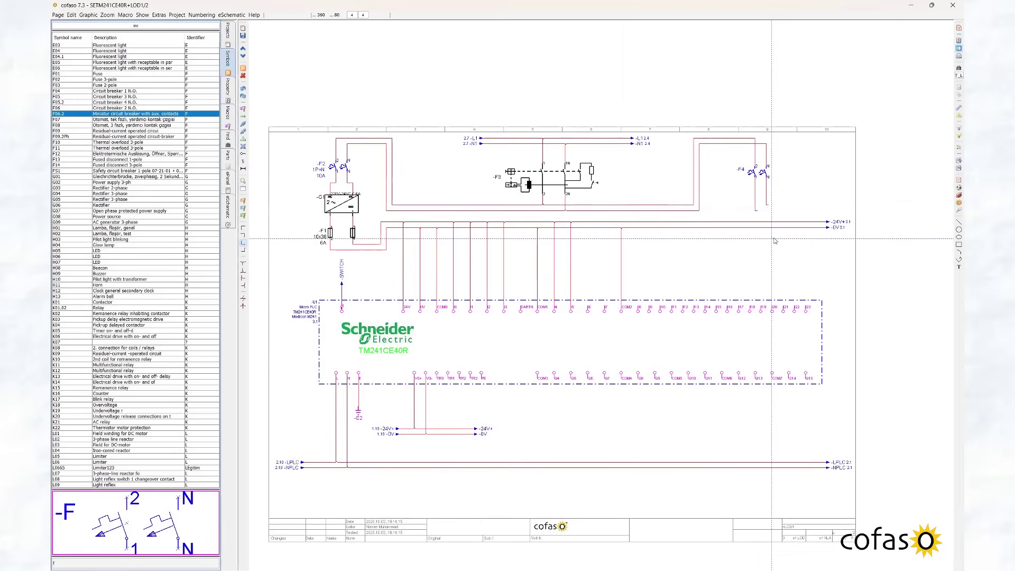
# Step: Copy the LPLC and NPLC potential arrows to the column 10 ends of F4's outgoing lines
pyautogui.moveTo(343, 457); pyautogui.dragTo(376, 397)
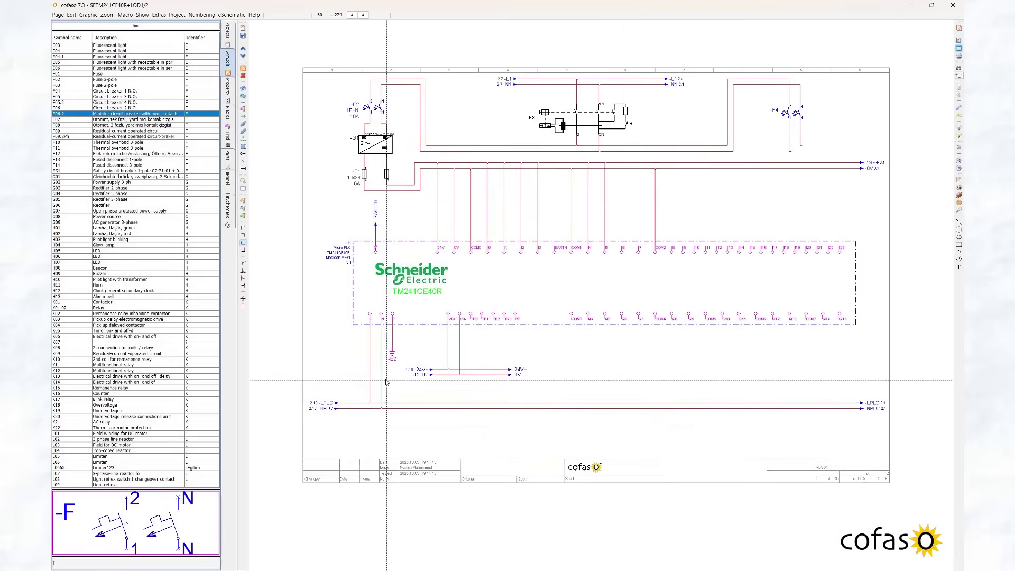
pyautogui.moveTo(314, 386); pyautogui.dragTo(359, 430)
pyautogui.hotkey('ctrl', 'c')
pyautogui.hotkey('ctrl', 'v')
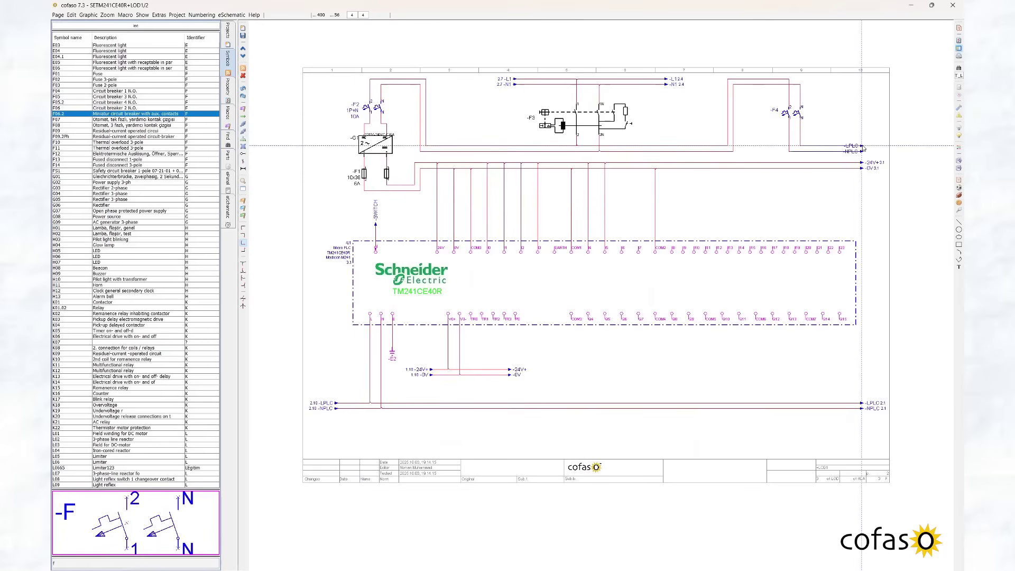
pyautogui.click(862, 148)
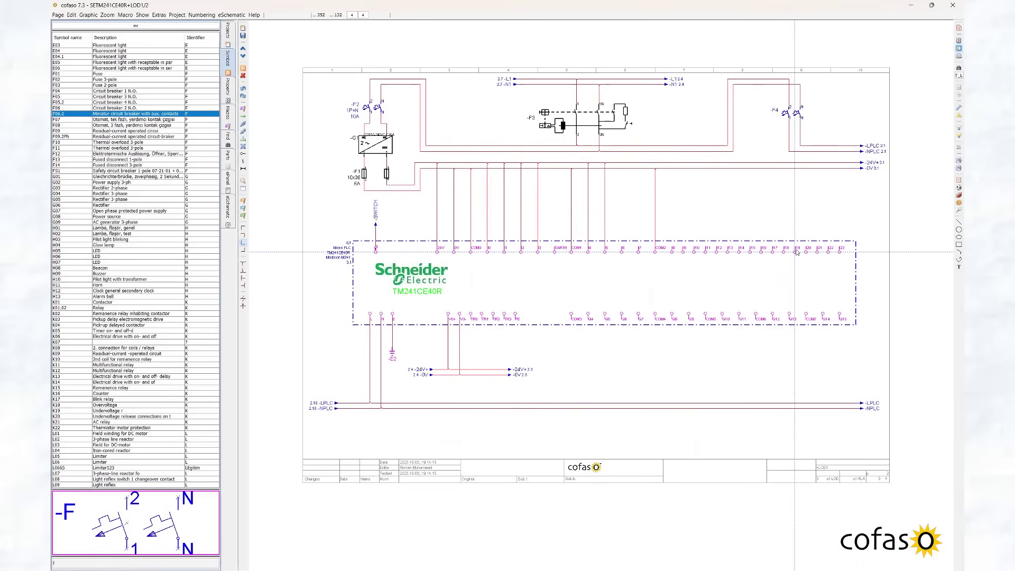
# Step: Shift breaker F4 slightly down and set its technical characteristics to 1P+N and 10A on separate lines
pyautogui.moveTo(800, 112); pyautogui.dragTo(800, 119)
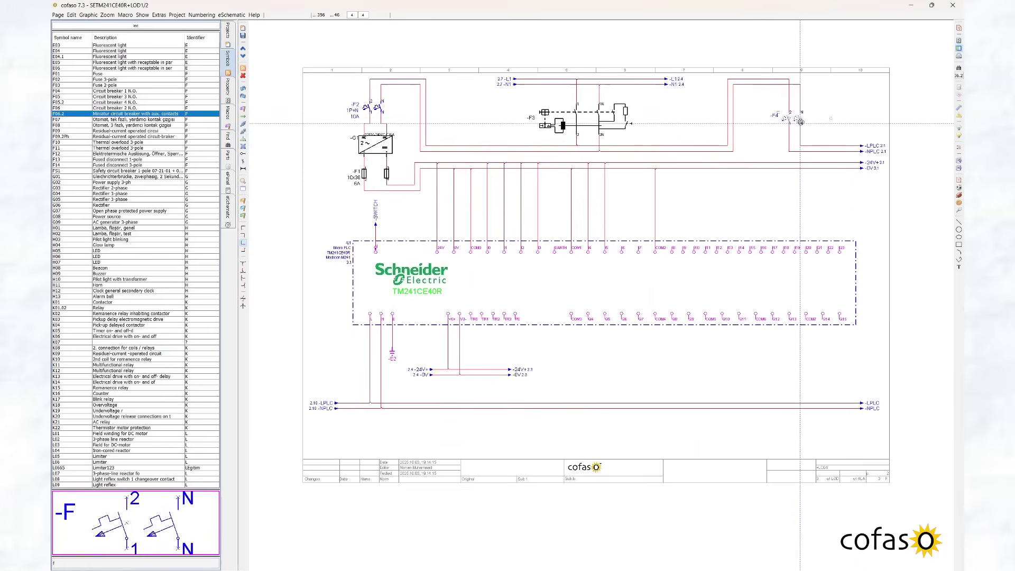
pyautogui.scroll(5, 787, 118)
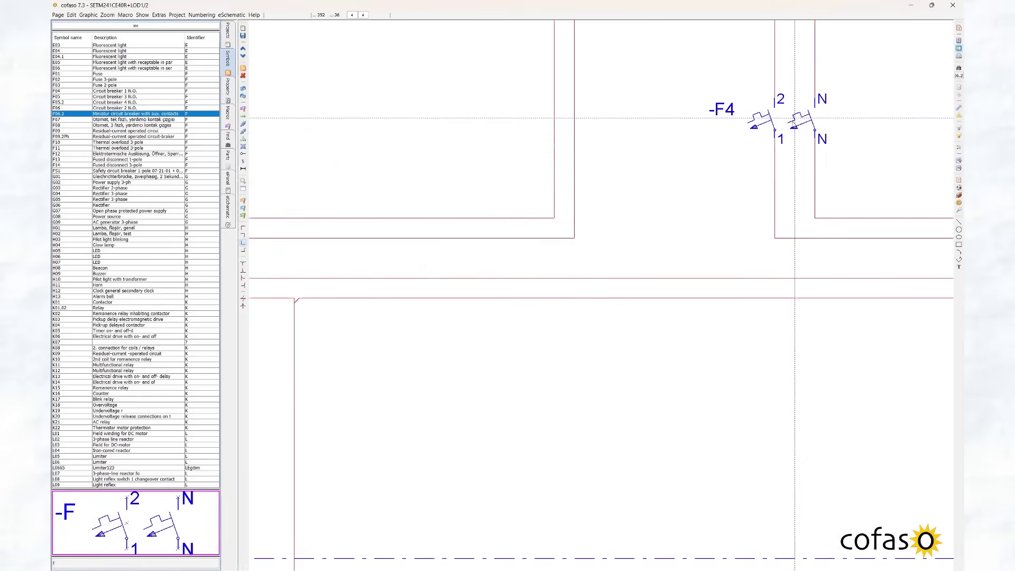
pyautogui.doubleClick(773, 123)
pyautogui.click(577, 217)
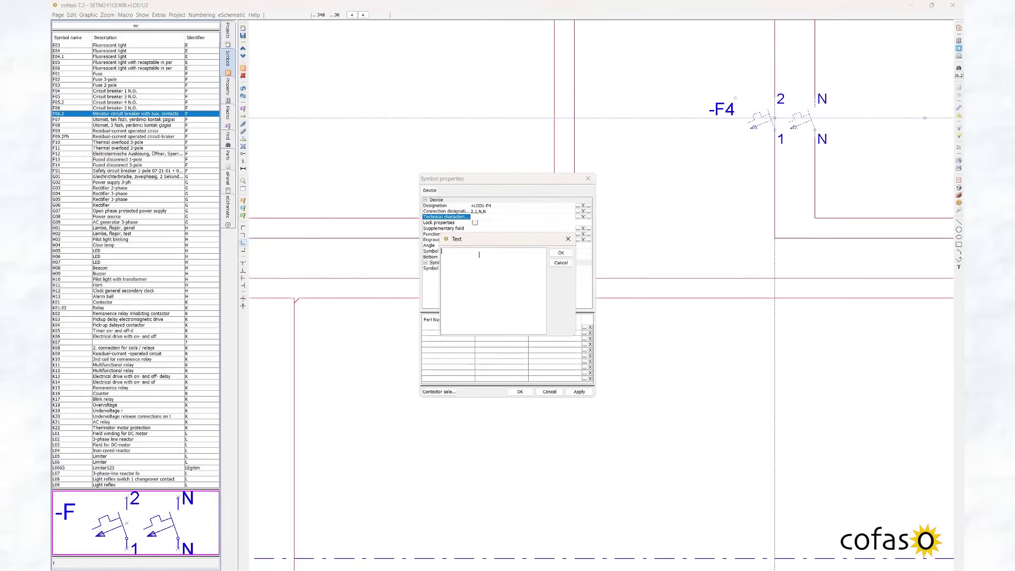
pyautogui.write('1P+N')
pyautogui.press('Return')
pyautogui.write('10A')
pyautogui.click(560, 253)
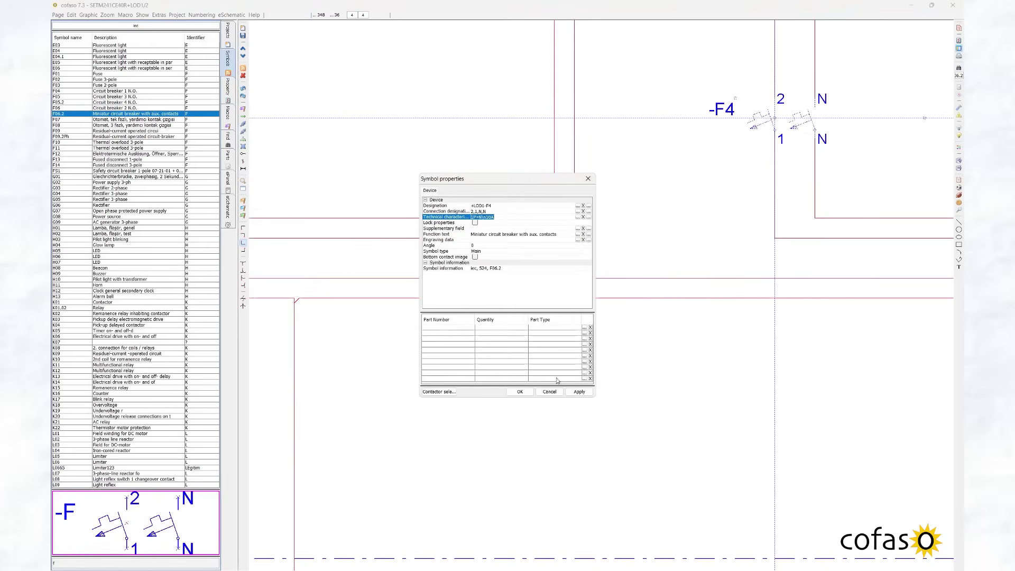
pyautogui.click(520, 392)
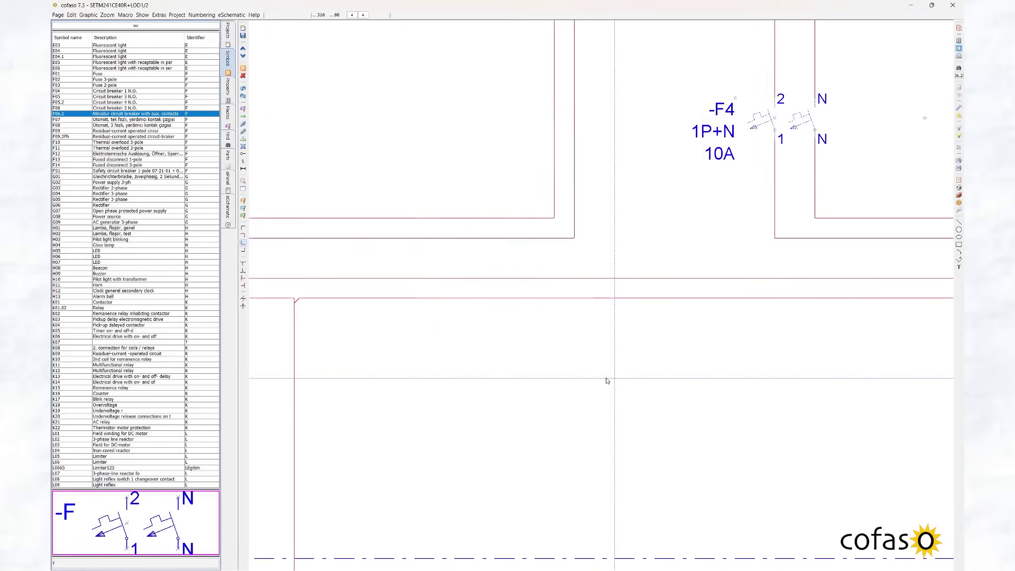
pyautogui.scroll(-3, 603, 378)
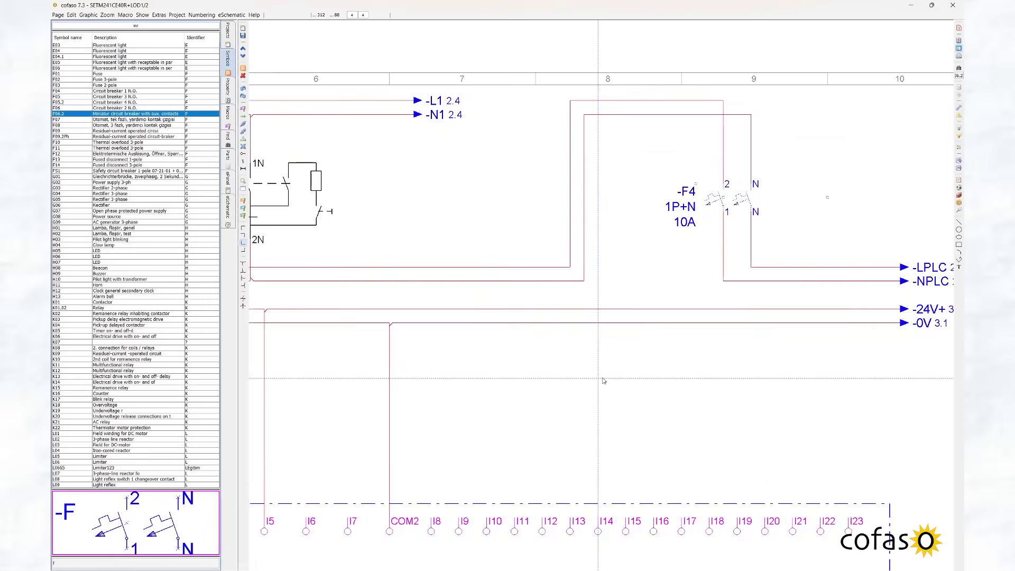
pyautogui.moveTo(363, 350); pyautogui.dragTo(444, 340)
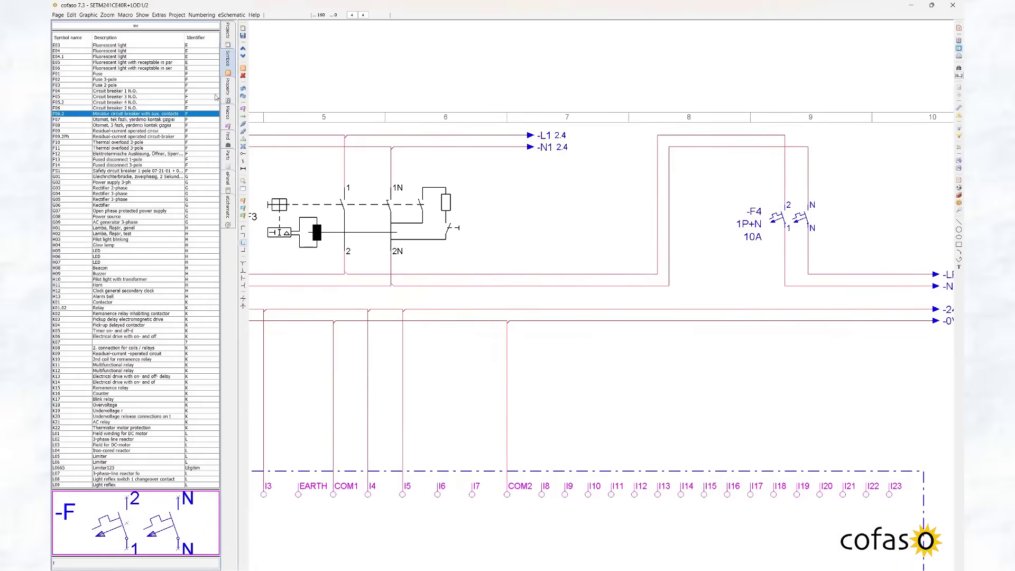
# Step: Switch pages in the project, saving the modified page, and return to page 2
pyautogui.click(230, 32)
pyautogui.doubleClick(81, 424)
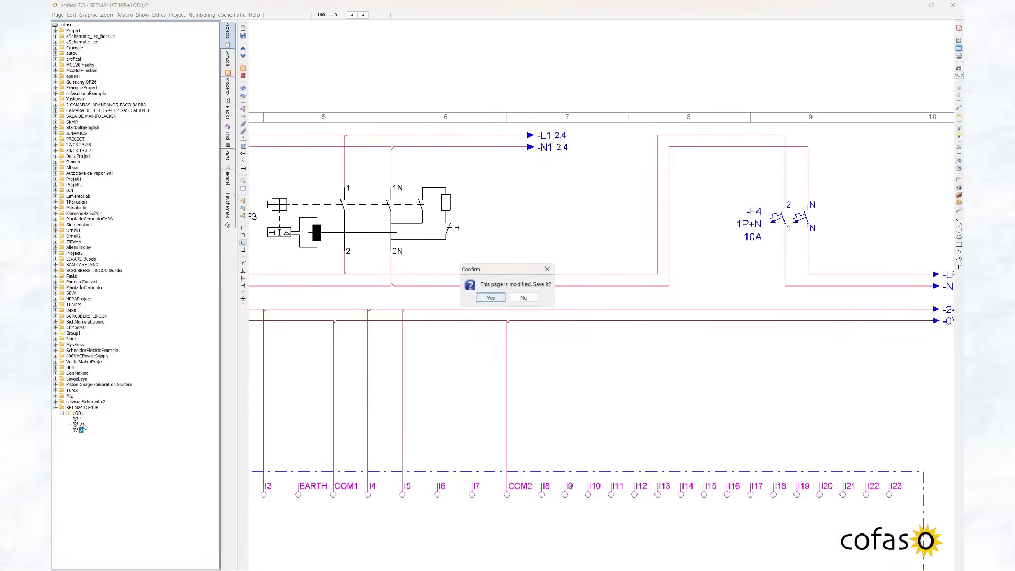
pyautogui.click(487, 298)
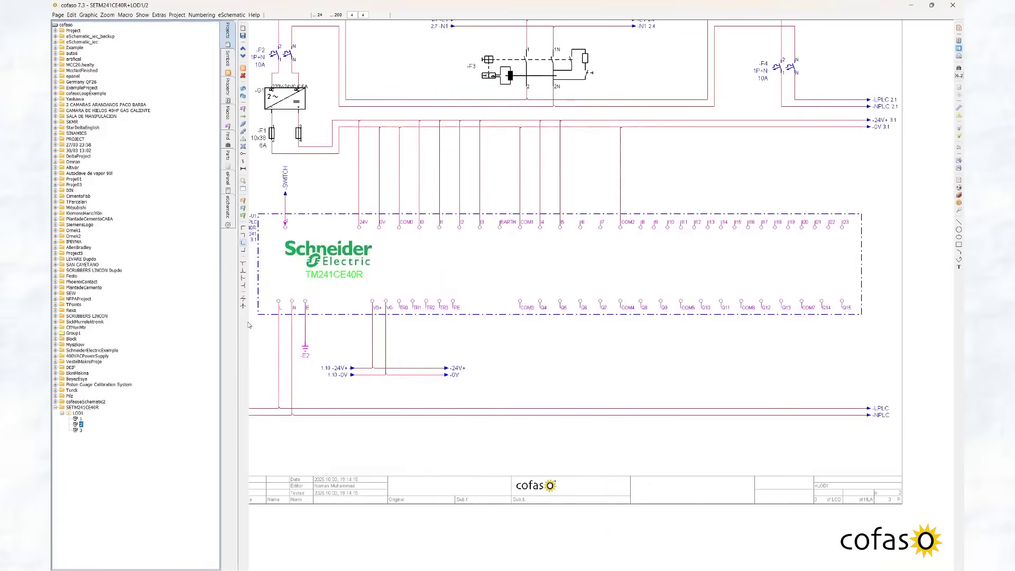
# Step: Place a downward-facing potential arrow above PLC input I6 with the designation ED6
pyautogui.click(243, 116)
pyautogui.press('space')
pyautogui.press('space')
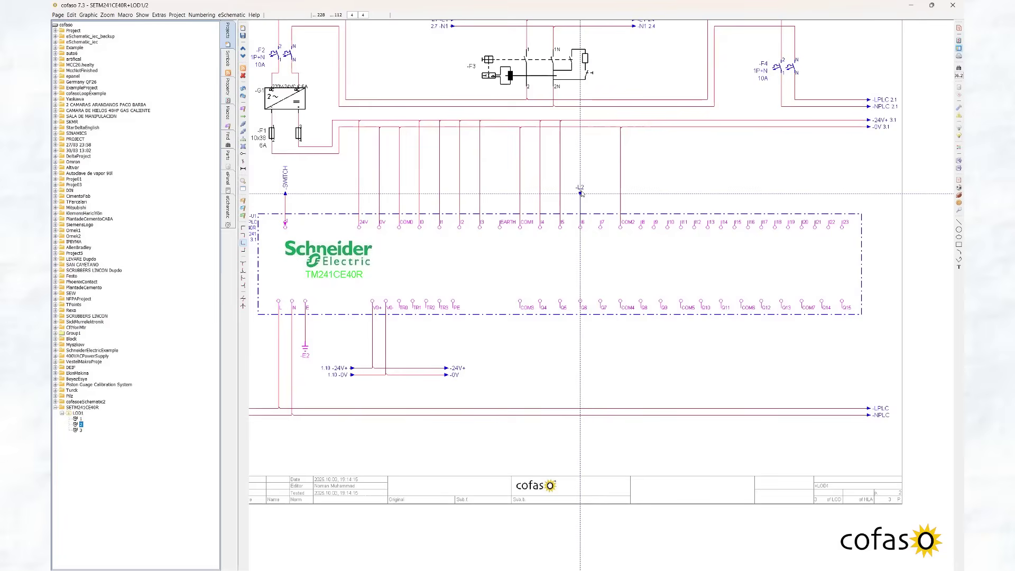
pyautogui.click(581, 193)
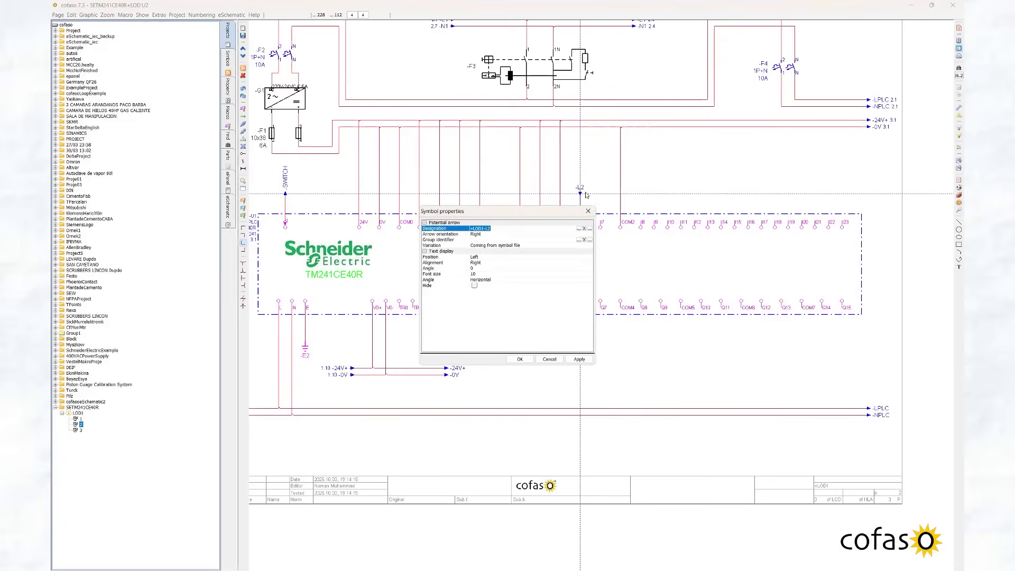
pyautogui.click(505, 228)
pyautogui.press('capslock')
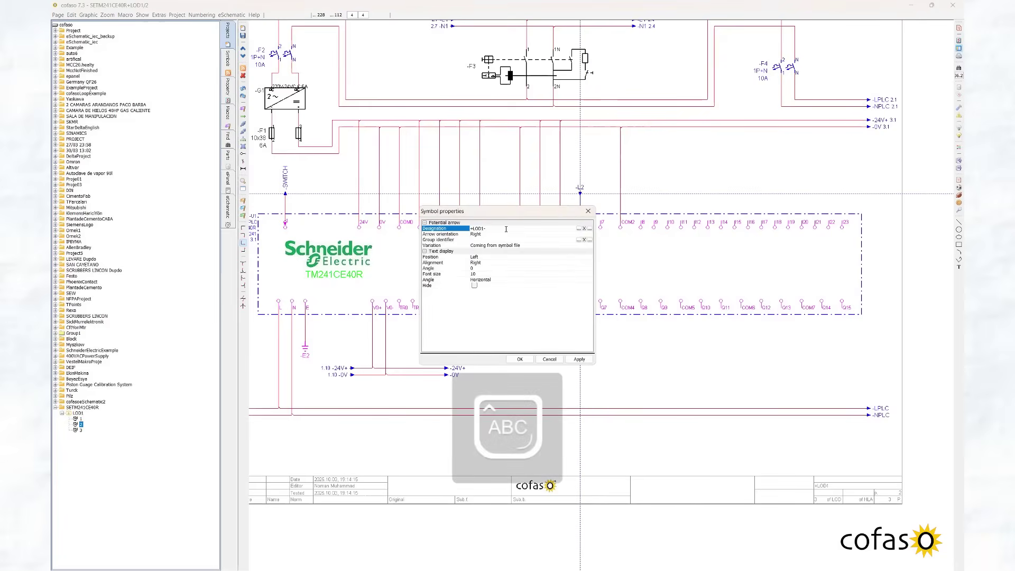
pyautogui.write('ED6')
pyautogui.press('Return')
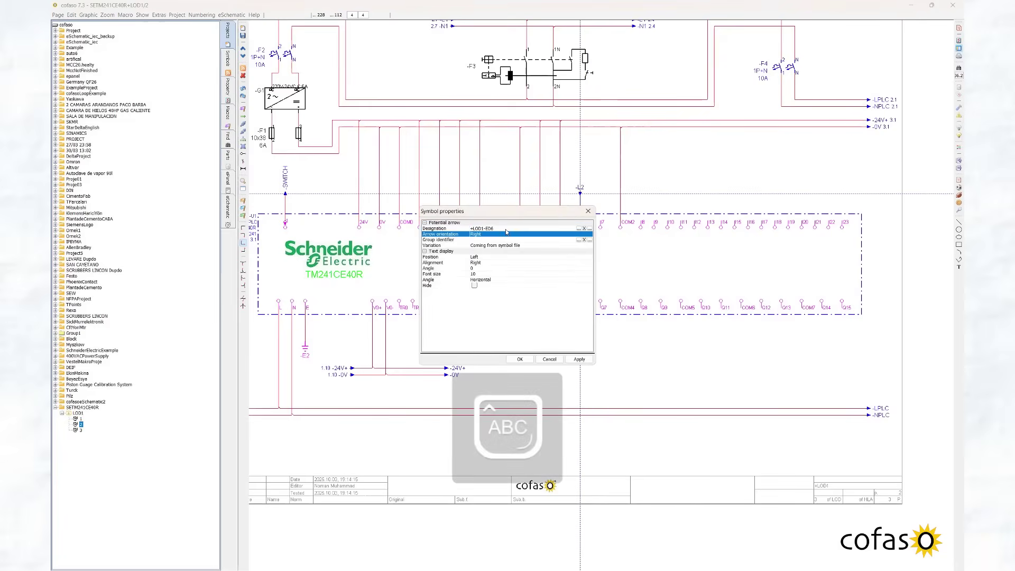
pyautogui.click(580, 359)
pyautogui.click(520, 360)
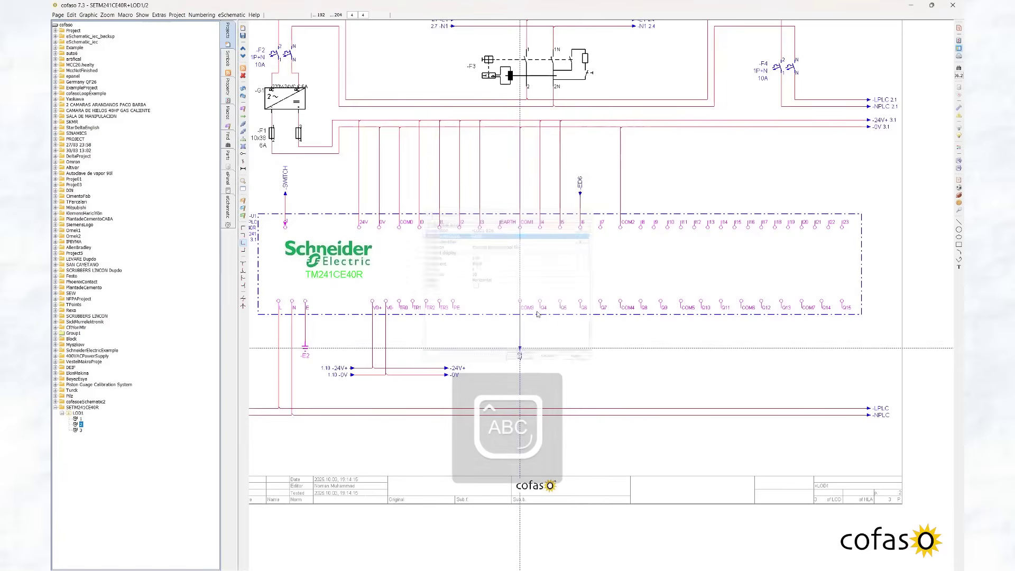
# Step: Place another downward-facing potential arrow above PLC input I7 with the designation ED7
pyautogui.click(602, 193)
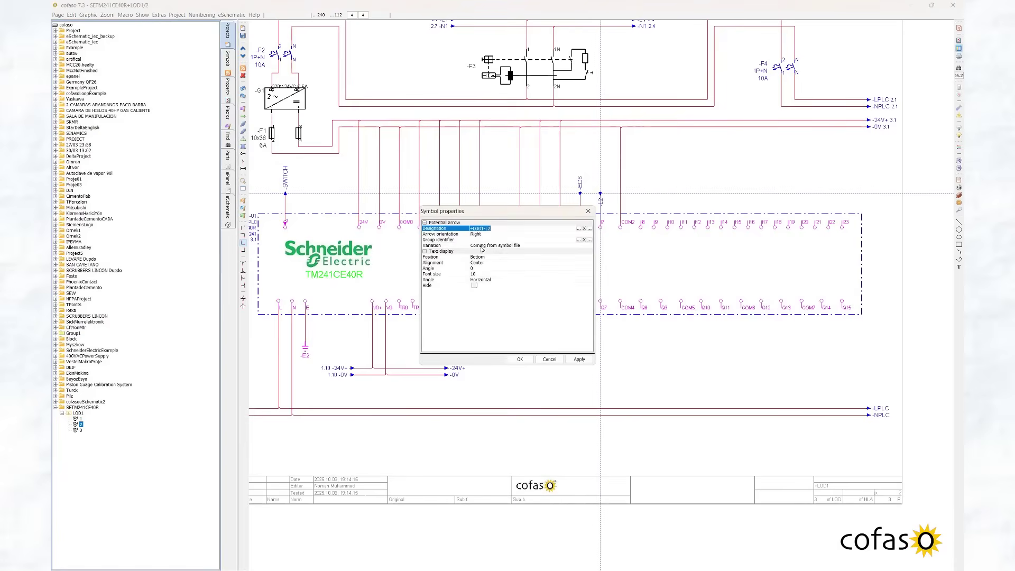
pyautogui.click(502, 229)
pyautogui.write('ED7')
pyautogui.press('Return')
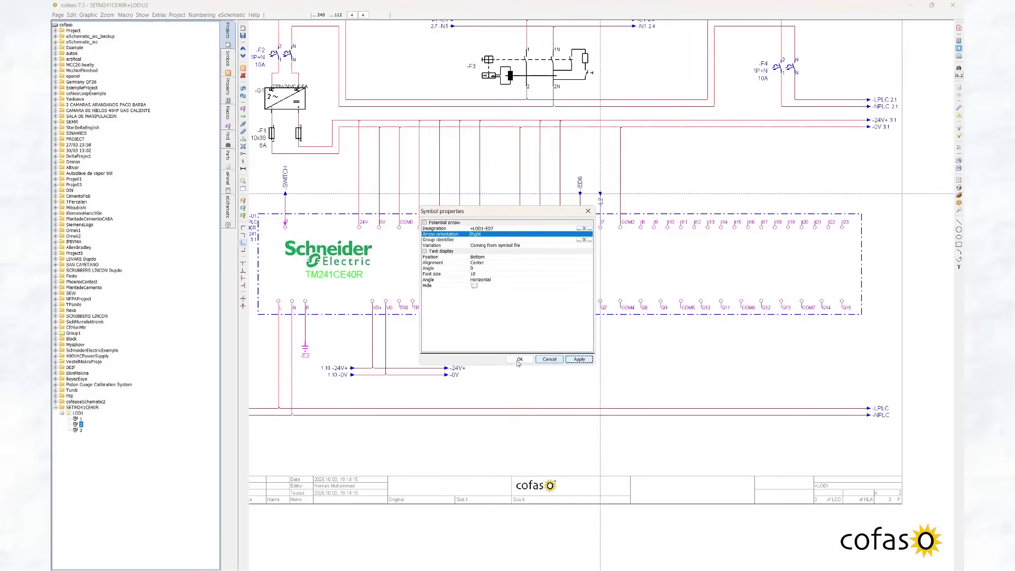
pyautogui.click(520, 359)
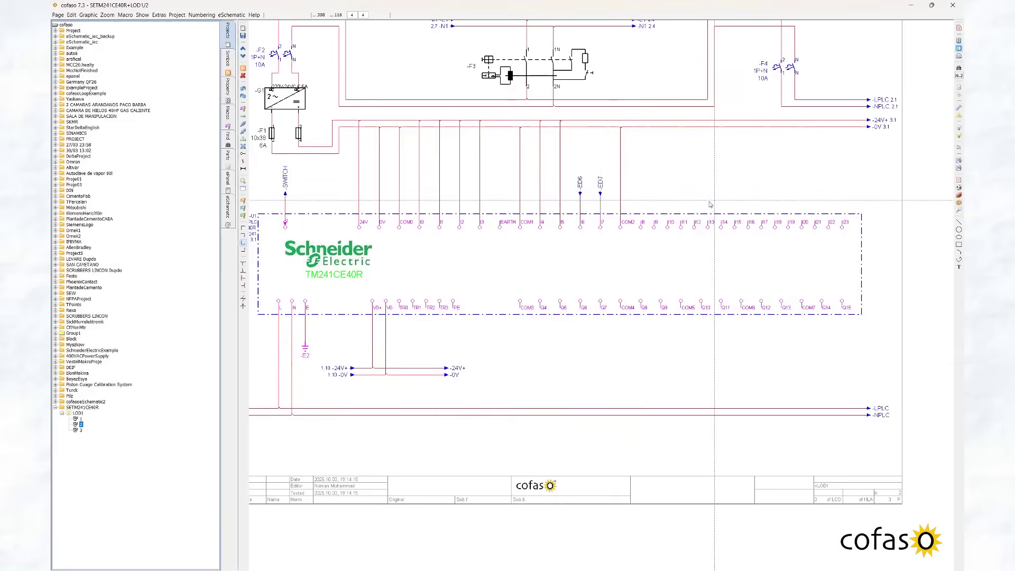
# Step: Copy the ED7 potential arrow above each of the PLC inputs I8 to I13
pyautogui.moveTo(713, 187); pyautogui.dragTo(634, 234)
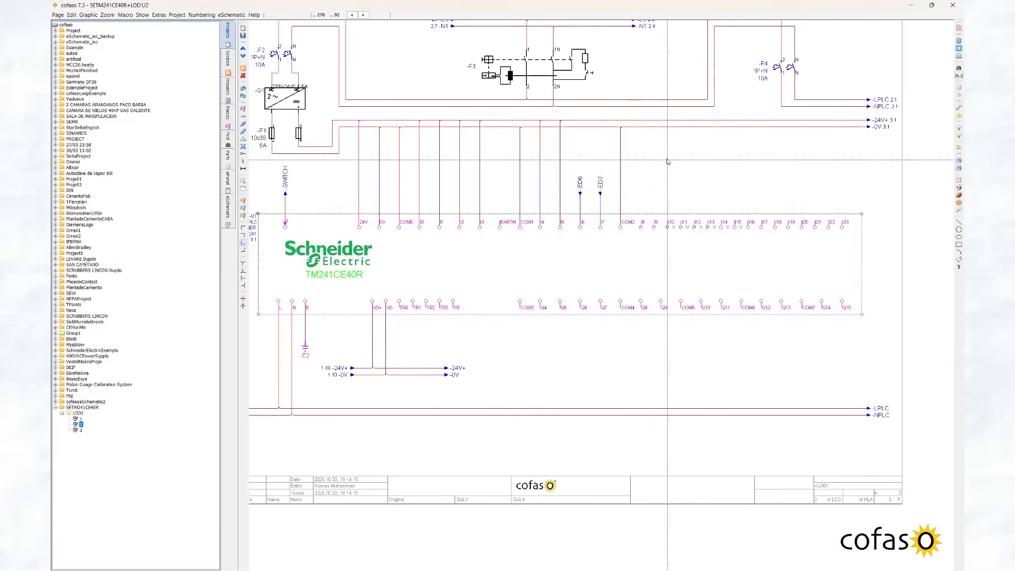
pyautogui.click(601, 194)
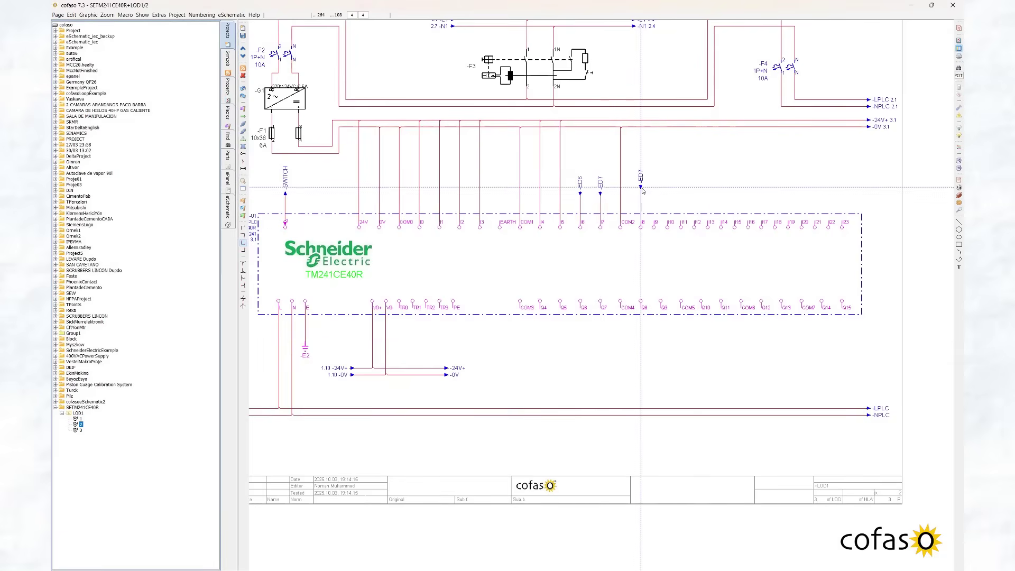
pyautogui.click(641, 193)
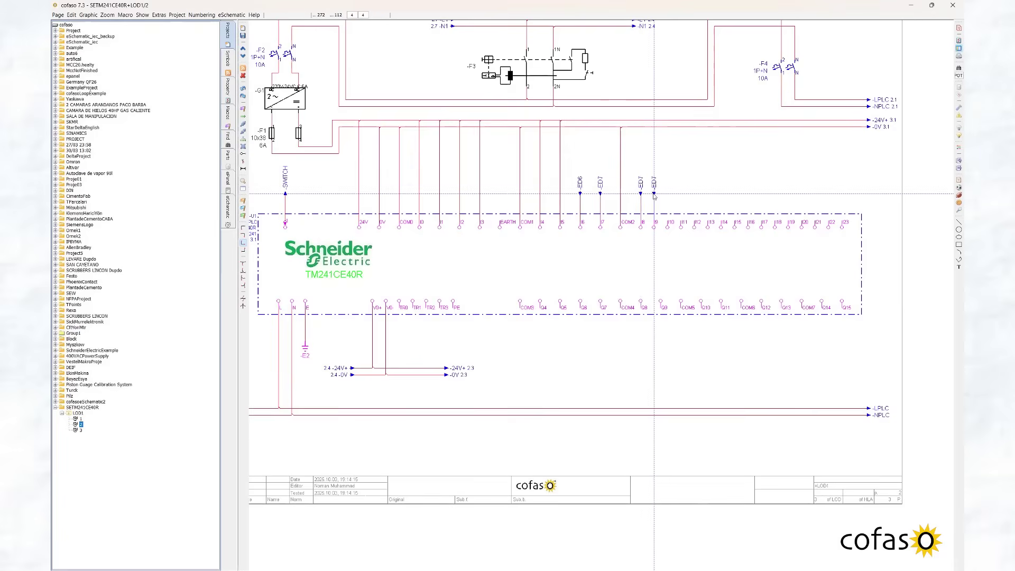
pyautogui.click(654, 195)
pyautogui.click(667, 195)
pyautogui.click(680, 195)
pyautogui.click(694, 194)
pyautogui.click(707, 194)
pyautogui.press('Escape')
# Step: Change the designation of the potential arrow above input I8 to ED8
pyautogui.doubleClick(639, 196)
pyautogui.click(527, 228)
pyautogui.write('8')
pyautogui.press('Return')
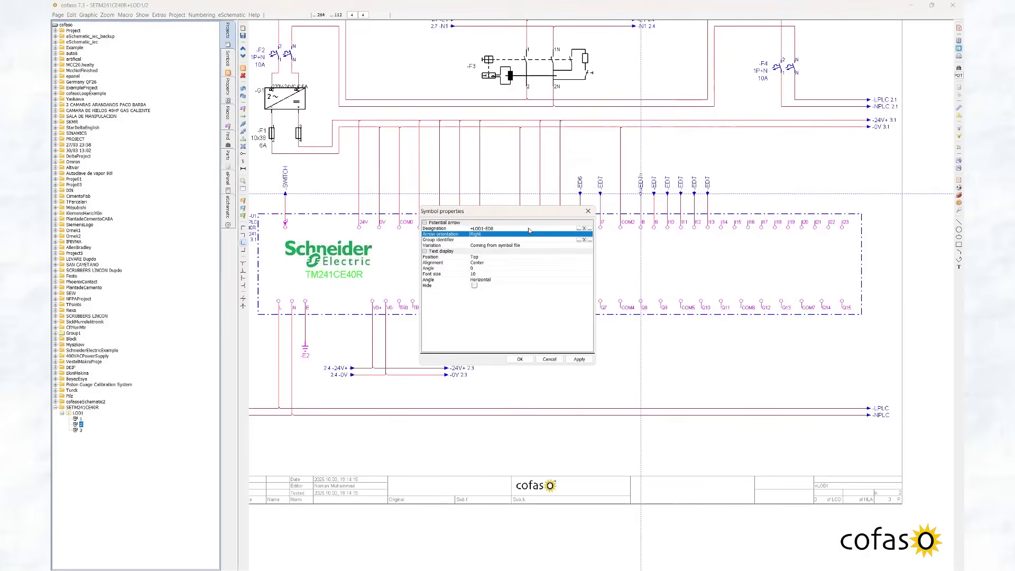
pyautogui.click(519, 359)
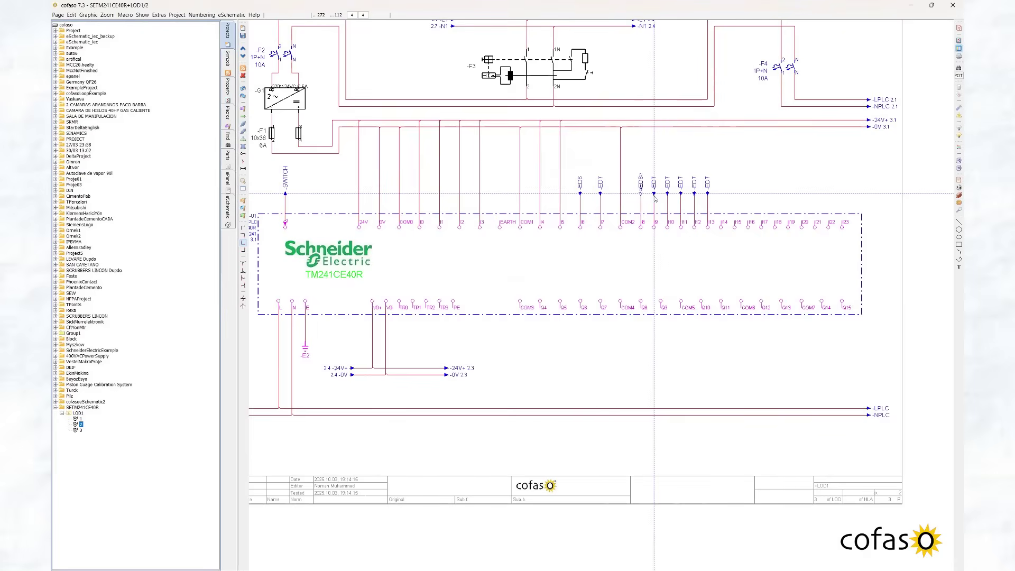
# Step: Change the designation of the potential arrow above PLC input I9 to ED9
pyautogui.doubleClick(654, 195)
pyautogui.click(588, 210)
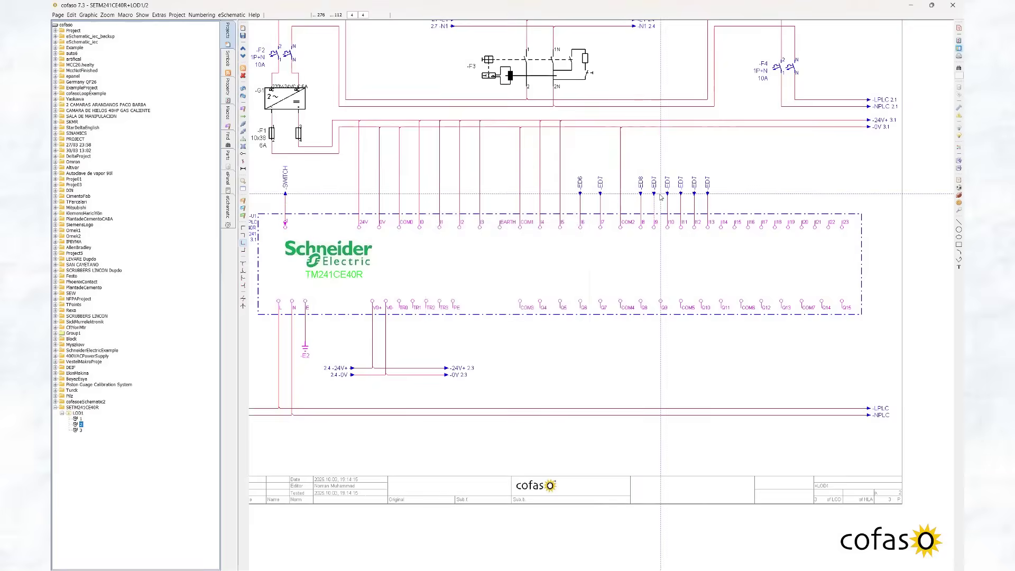
pyautogui.scroll(2, 660, 197)
pyautogui.doubleClick(651, 193)
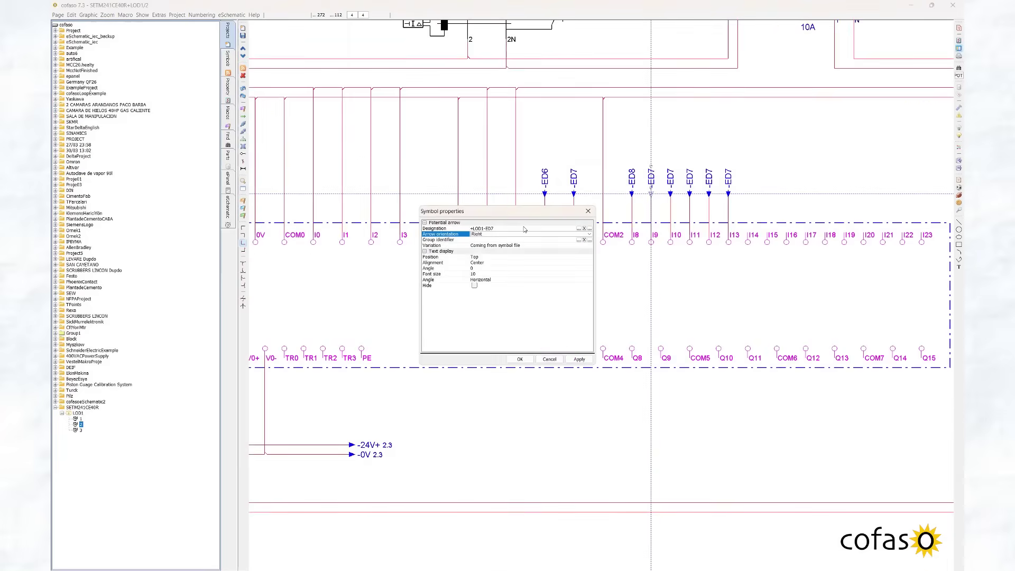
pyautogui.click(525, 229)
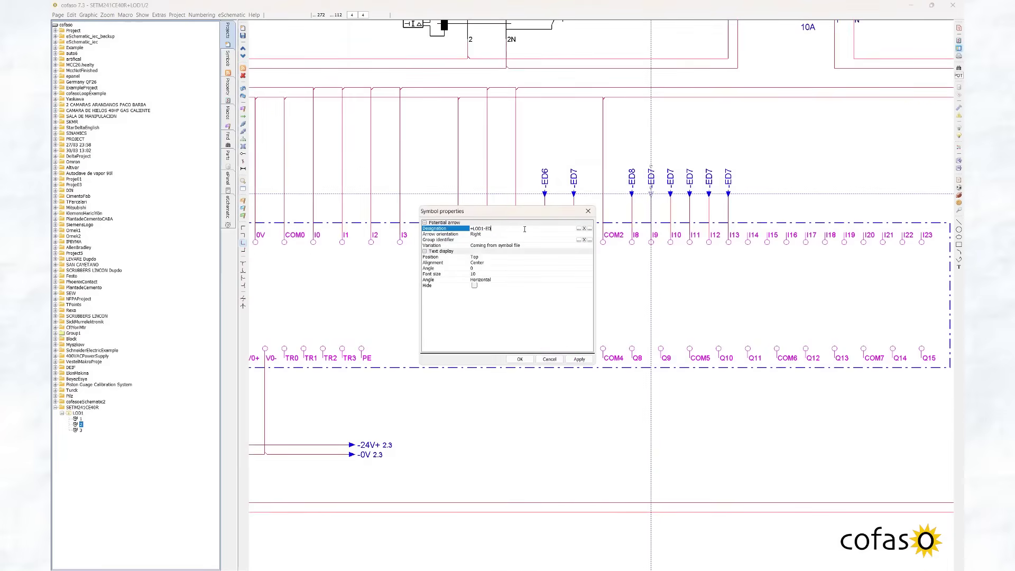
pyautogui.write('9')
pyautogui.press('Return')
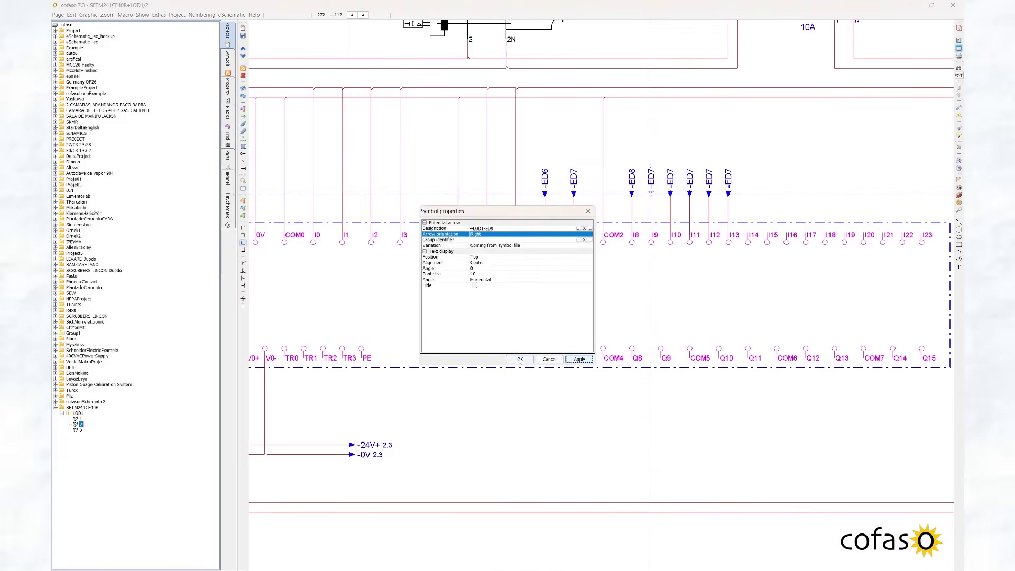
pyautogui.click(520, 360)
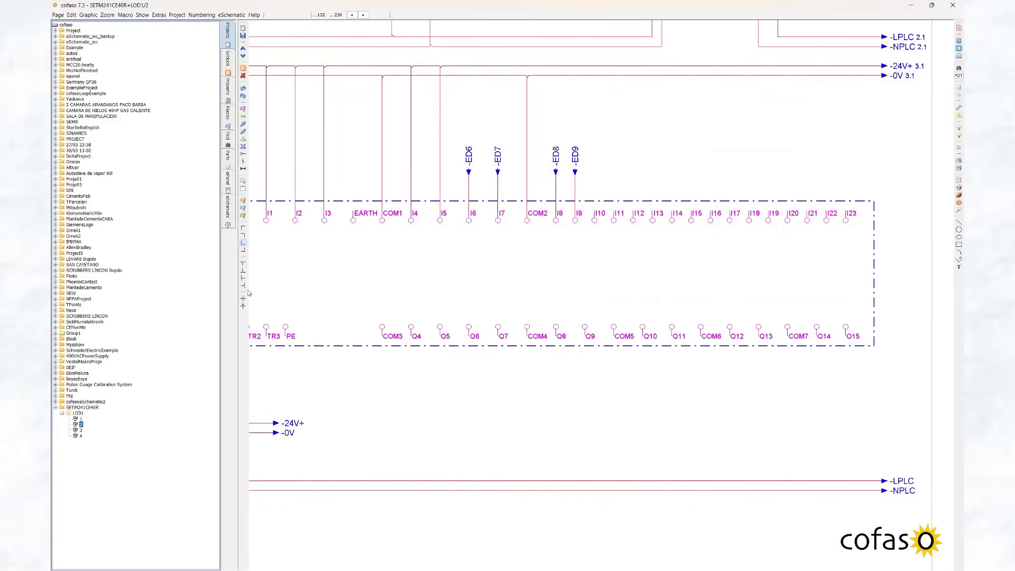
# Step: Draw a vertical wire from PLC output Q9 down to the NPLC line with a T-junction connection
pyautogui.click(244, 273)
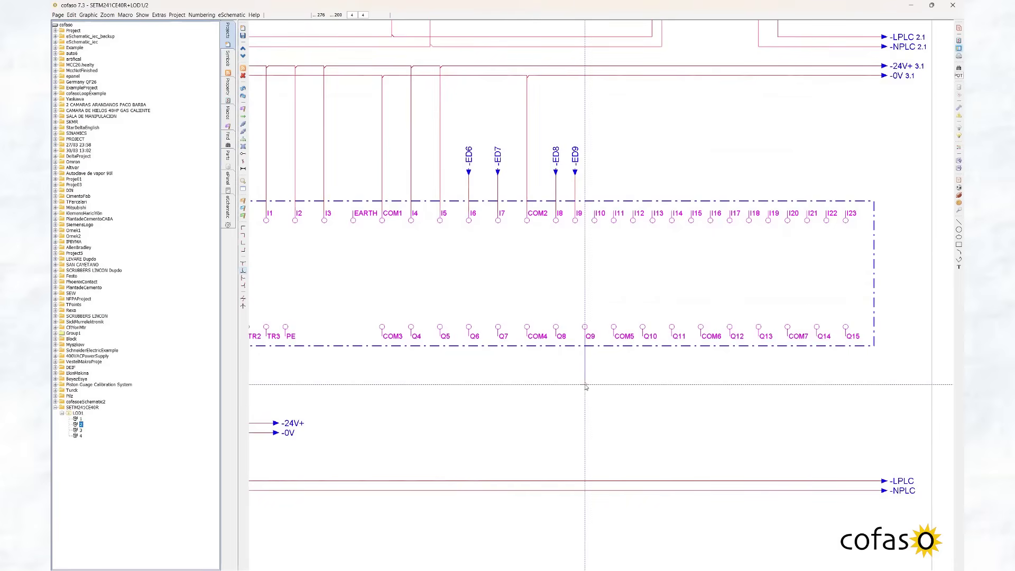
pyautogui.click(588, 494)
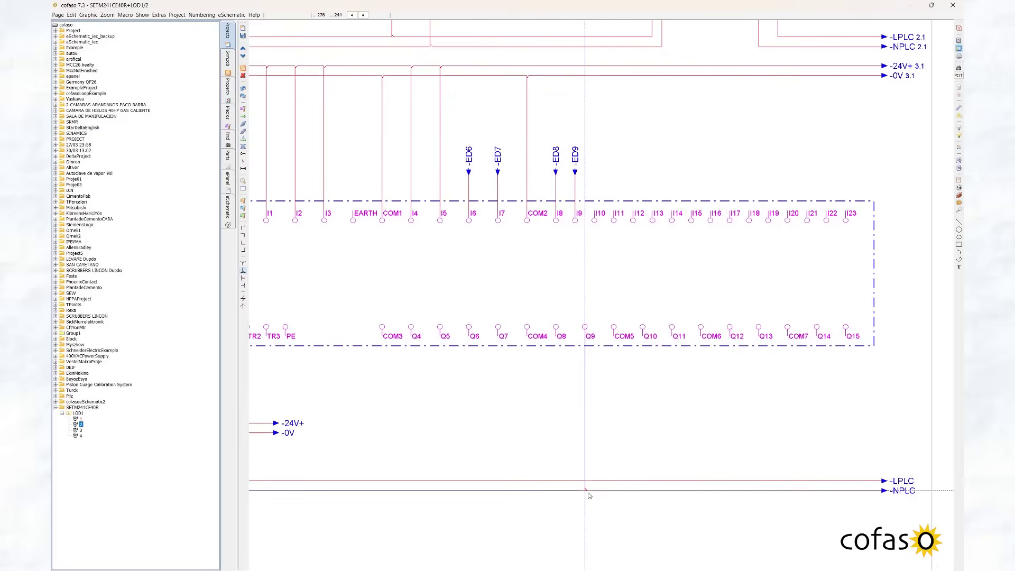
pyautogui.click(588, 495)
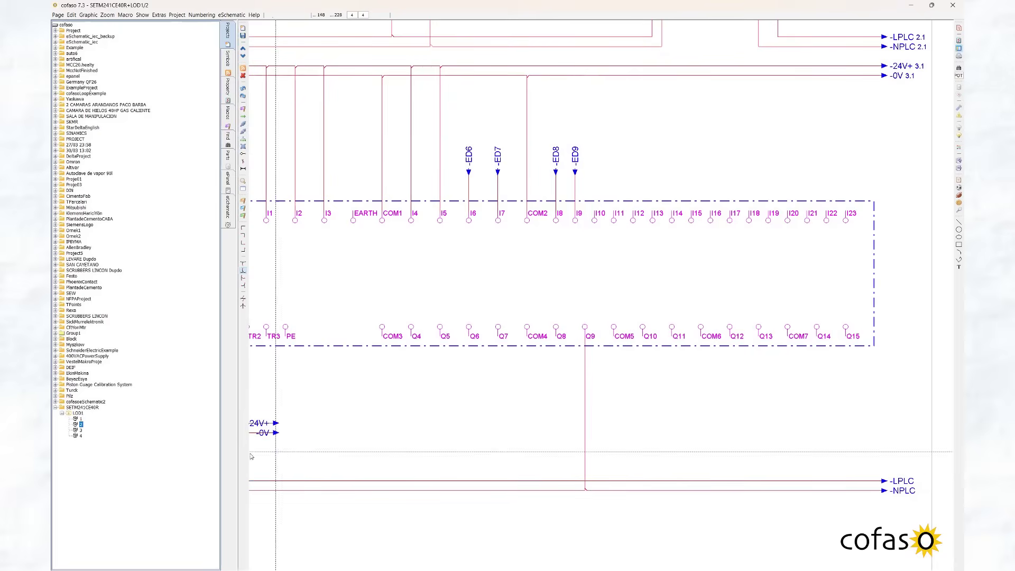
# Step: Place the K01 contactor coil on the wire below PLC output Q9 and set its designation to K9
pyautogui.click(230, 66)
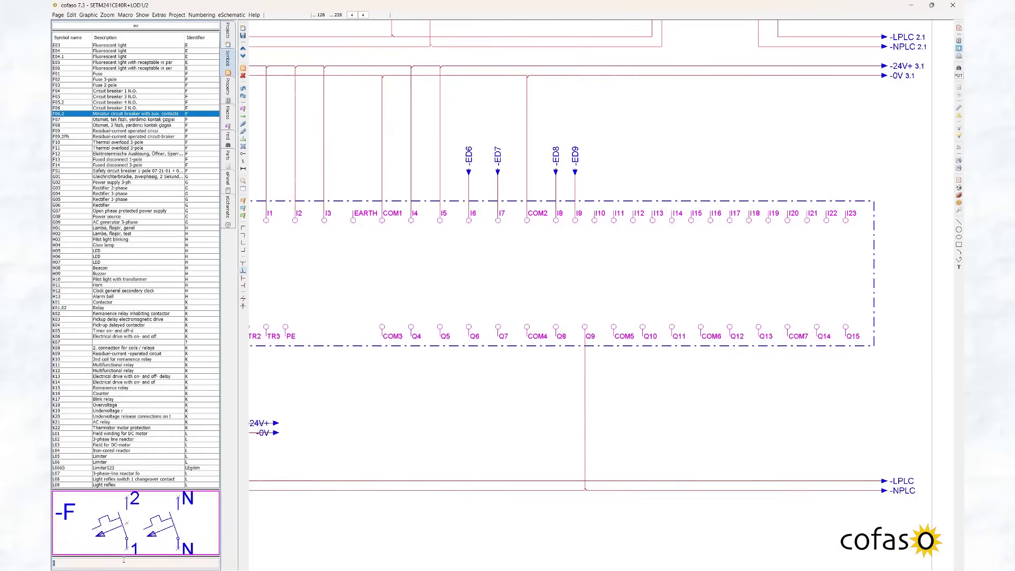
pyautogui.write('K0')
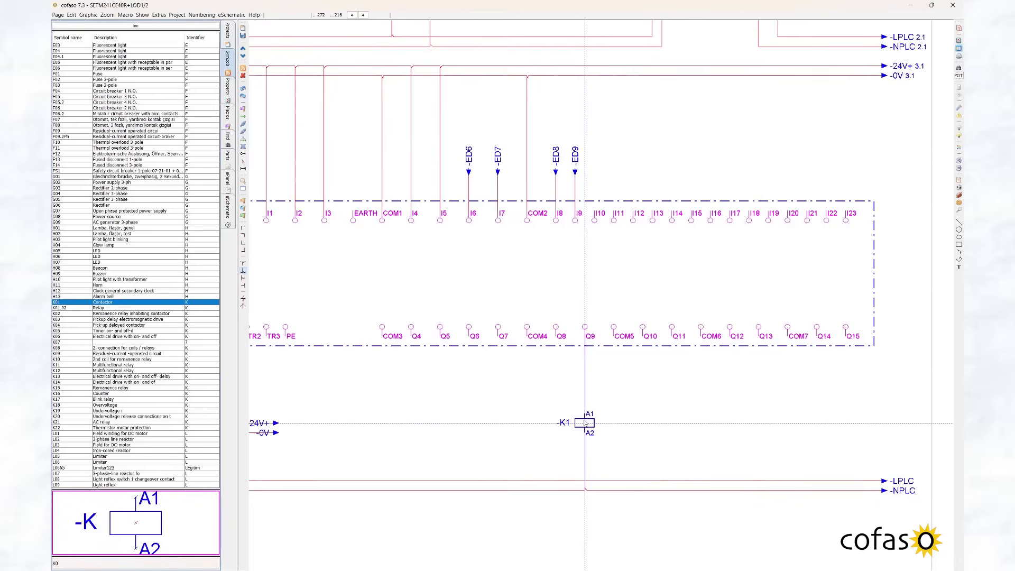
pyautogui.click(585, 413)
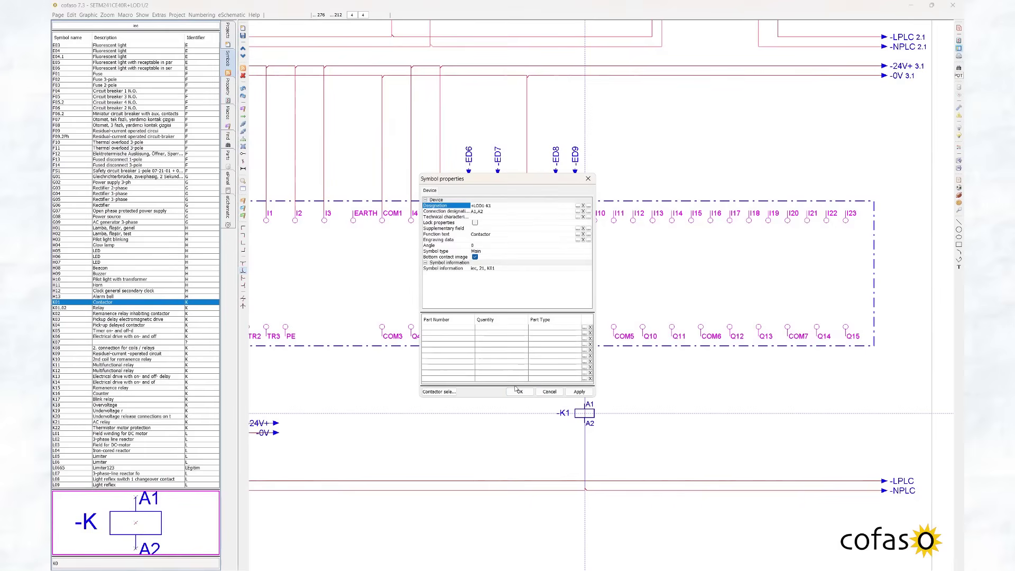
pyautogui.click(509, 205)
pyautogui.click(509, 206)
pyautogui.click(519, 391)
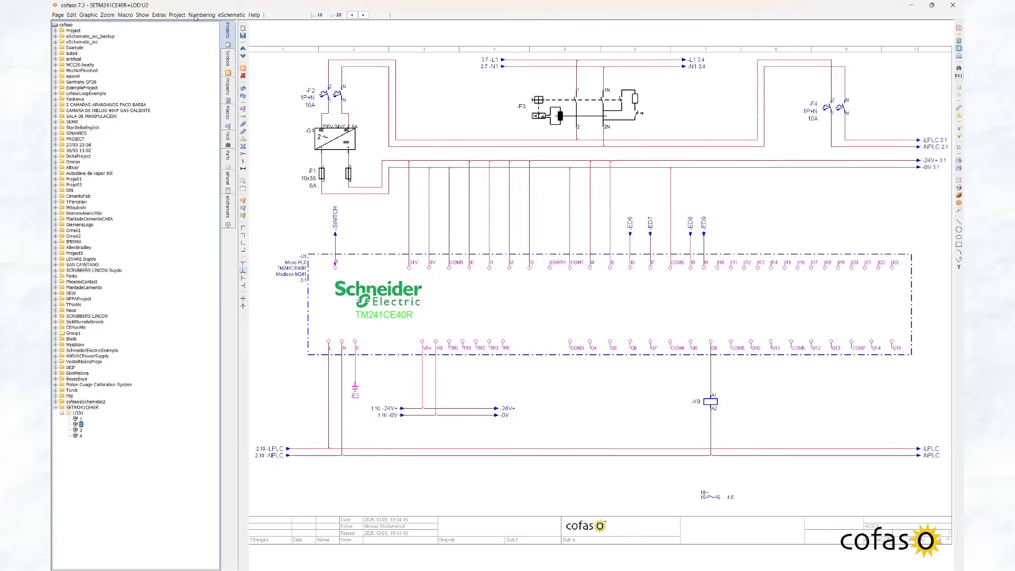
# Step: Number all wires in potential-oriented mode with sequential counting, start value 1 and format AAA
pyautogui.click(197, 17)
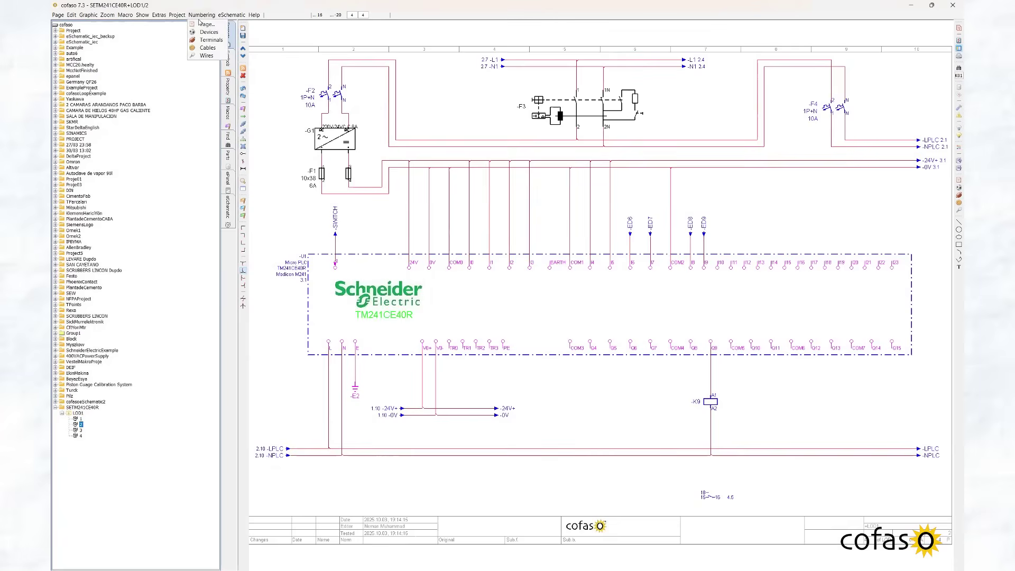
pyautogui.click(206, 55)
pyautogui.moveTo(470, 178); pyautogui.dragTo(614, 157)
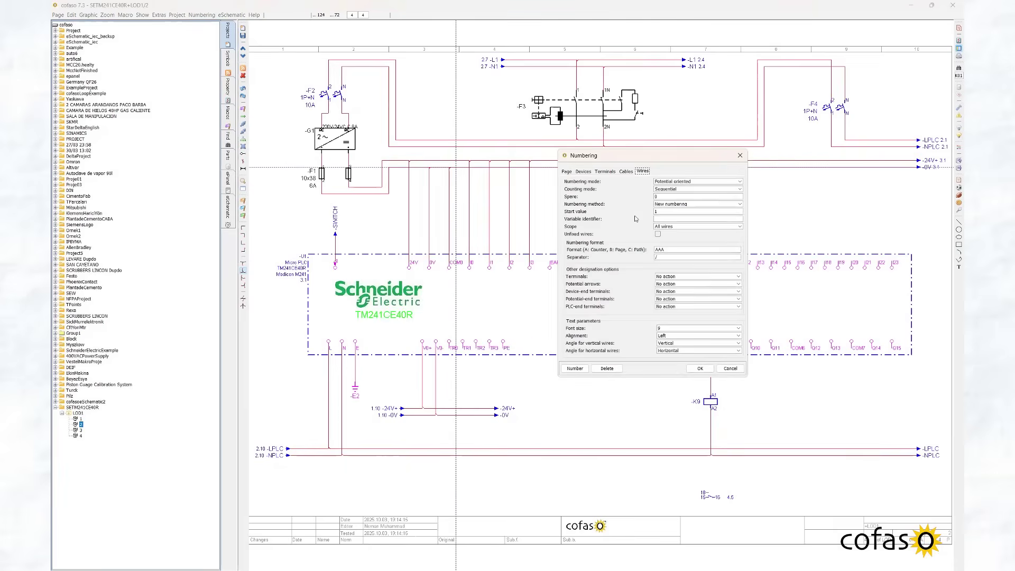
pyautogui.click(702, 369)
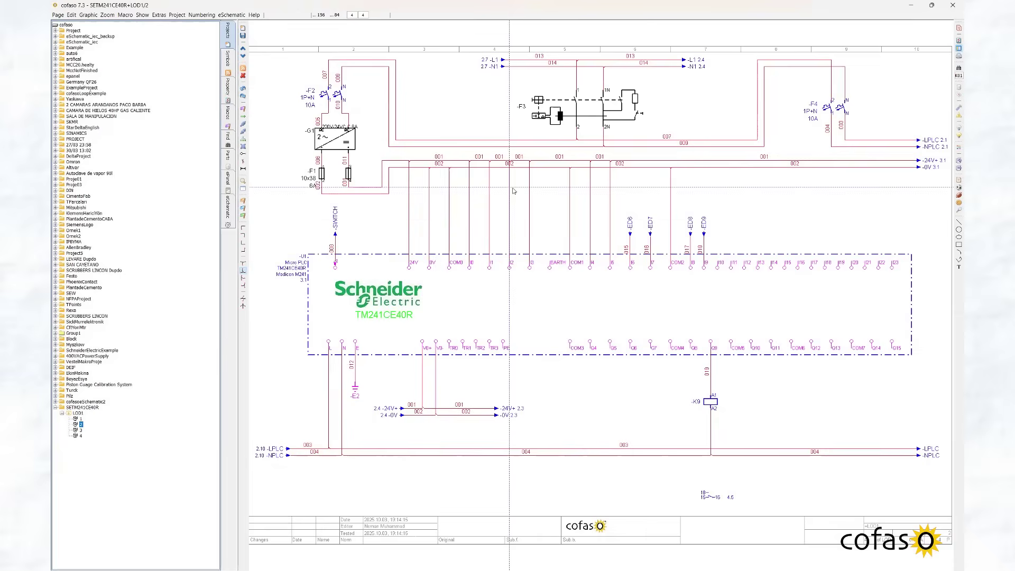
# Step: Renumber the wires with labels naming the two connected terminals, such as K9:A1/U1:Q9
pyautogui.click(203, 15)
pyautogui.click(206, 56)
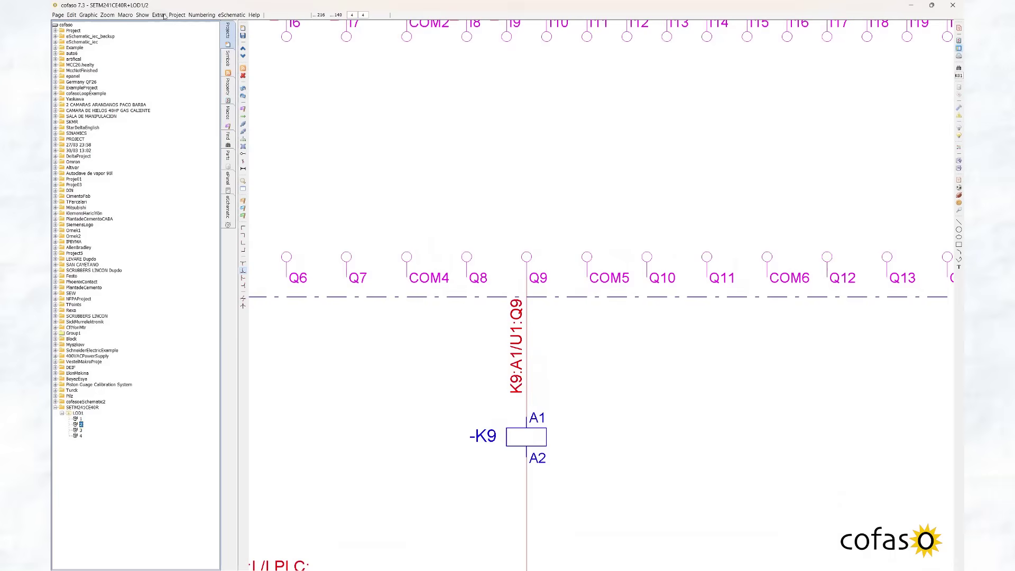
# Step: Enable all page types in the project tree so the cover page, lists and plans are generated
pyautogui.click(165, 17)
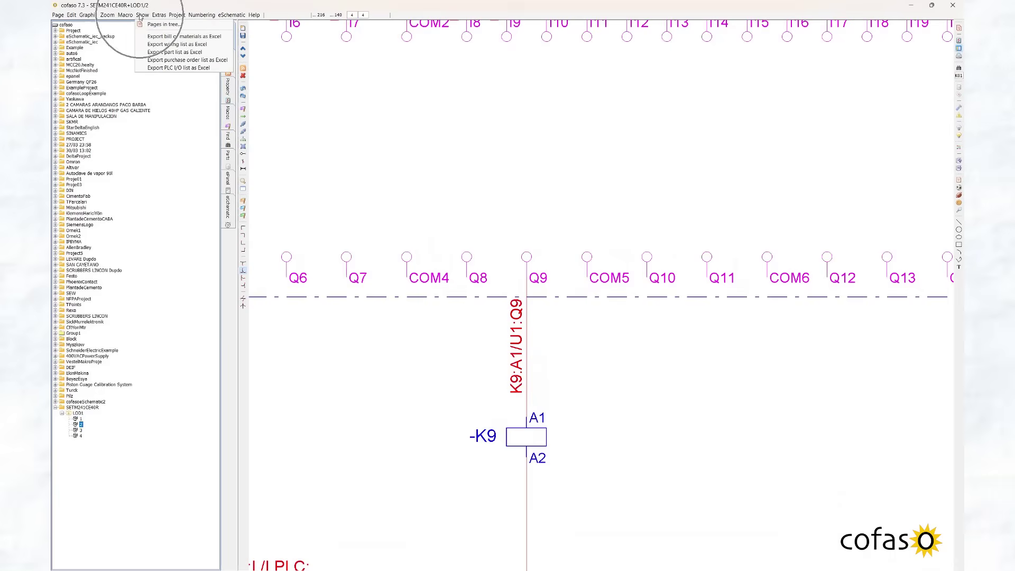
pyautogui.click(150, 24)
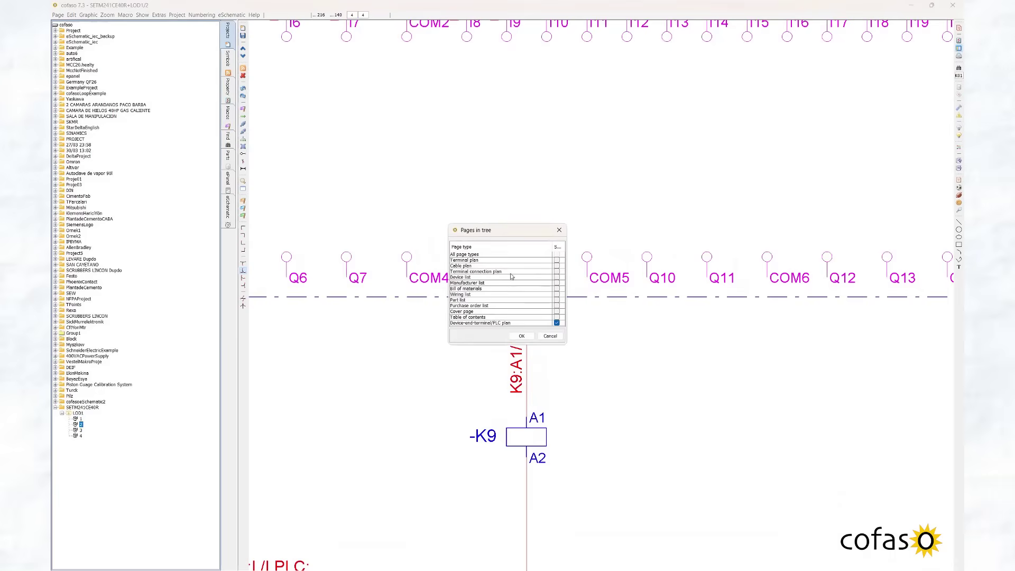
pyautogui.click(556, 254)
pyautogui.click(521, 335)
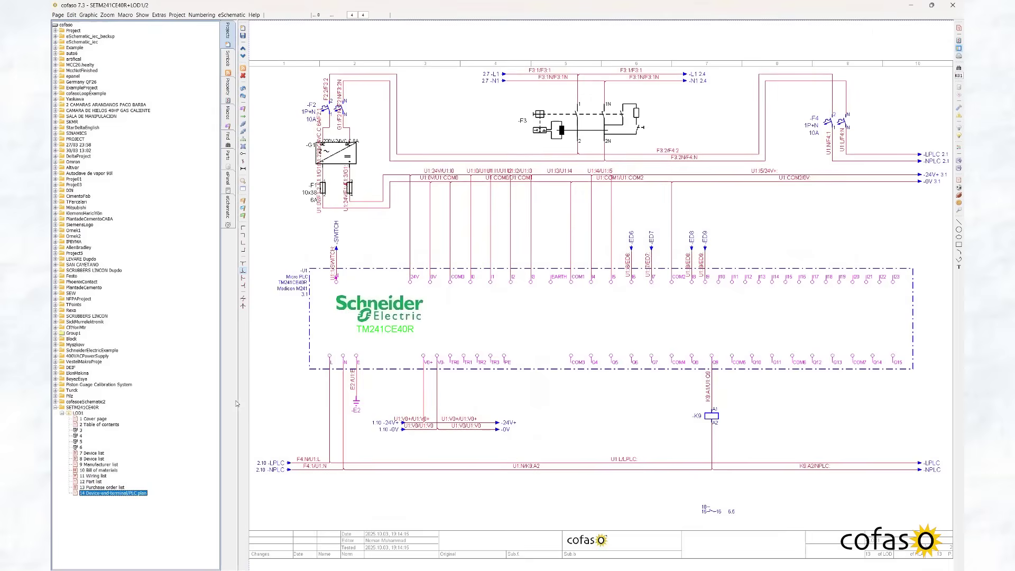
# Step: Open the generated table of contents and device list and examine the devices' article designations, symbols and cross-references
pyautogui.doubleClick(98, 425)
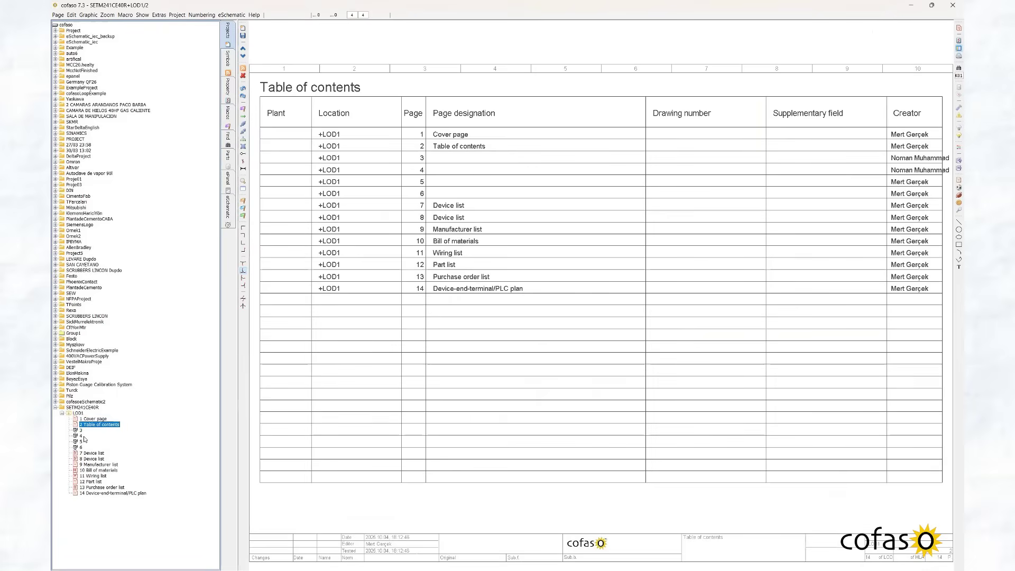
pyautogui.press('Down')
pyautogui.press('Down')
pyautogui.press('Down')
pyautogui.press('Down')
pyautogui.press('Down')
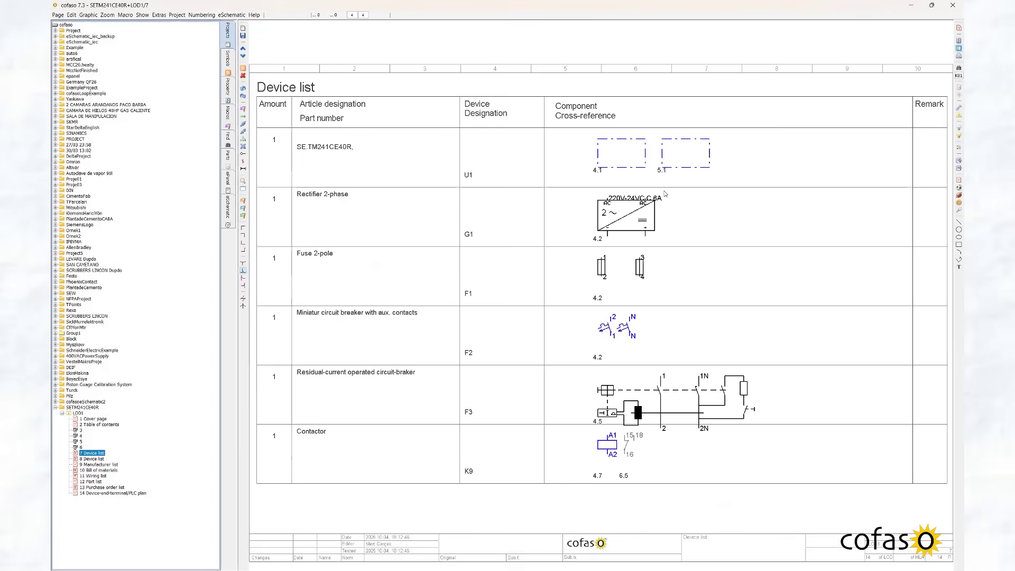
pyautogui.scroll(2, 664, 193)
pyautogui.moveTo(523, 182); pyautogui.dragTo(766, 195)
pyautogui.moveTo(270, 119); pyautogui.dragTo(401, 155)
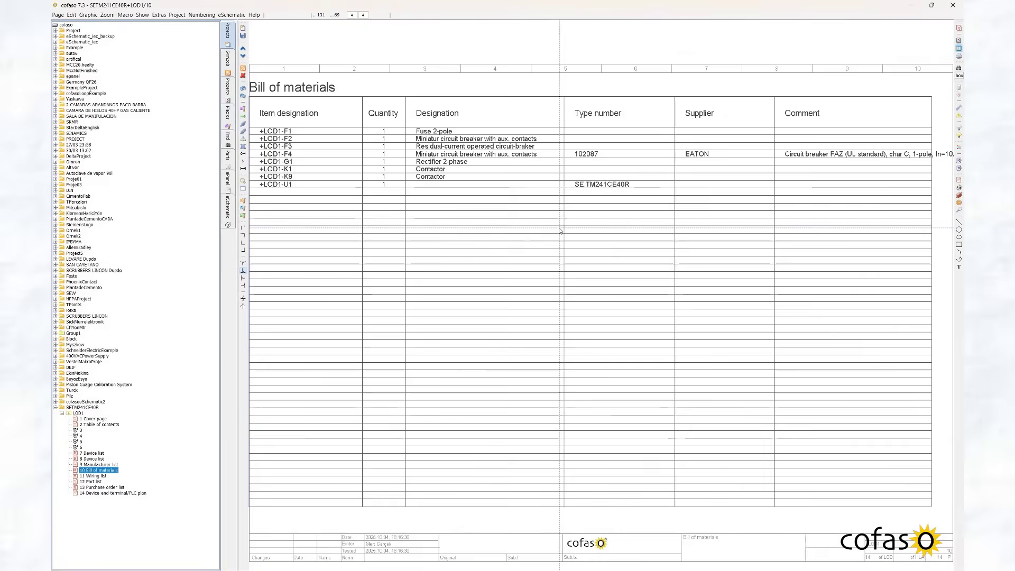
# Step: Examine the item designations, quantities and type numbers in the bill of materials
pyautogui.scroll(3, 602, 271)
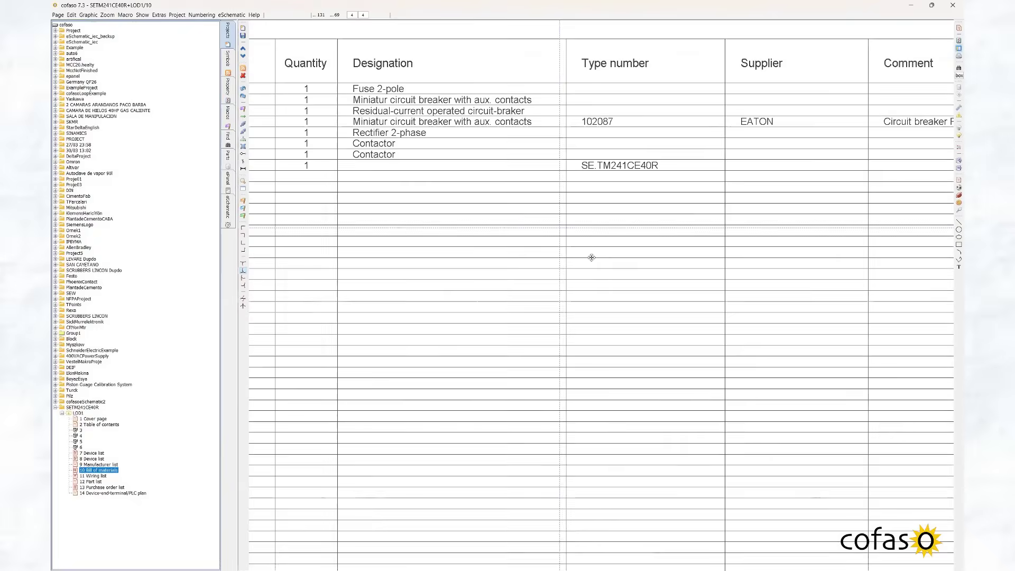
pyautogui.moveTo(602, 271); pyautogui.dragTo(656, 340)
pyautogui.moveTo(519, 236); pyautogui.dragTo(725, 251)
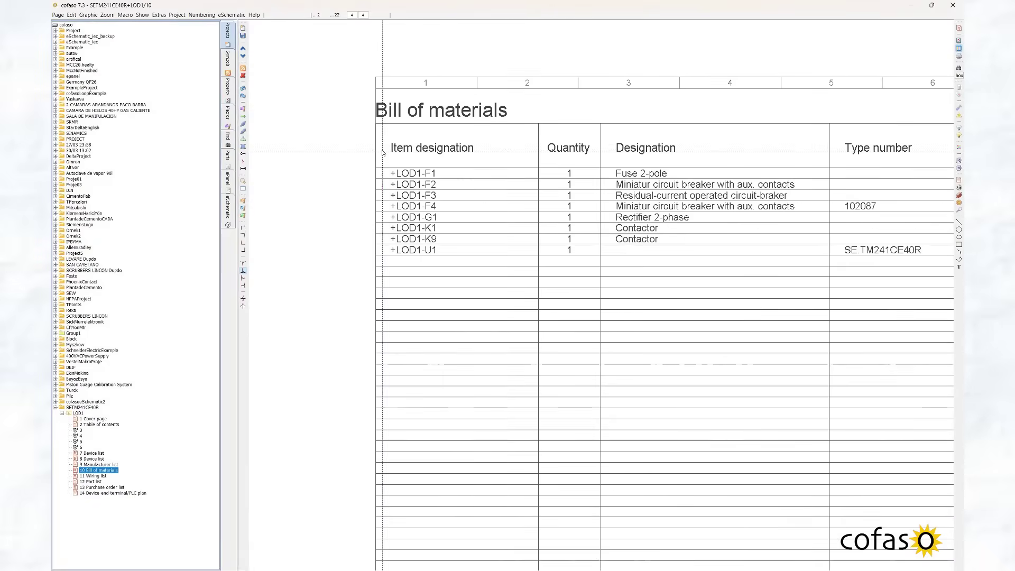
pyautogui.moveTo(632, 308); pyautogui.dragTo(457, 342)
pyautogui.scroll(2, 634, 155)
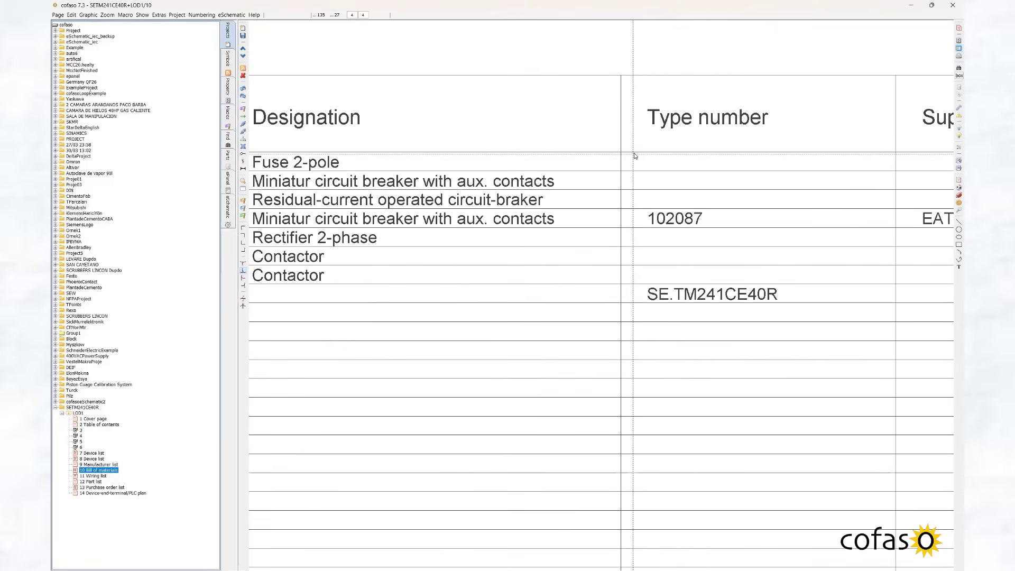
pyautogui.moveTo(634, 155); pyautogui.dragTo(804, 311)
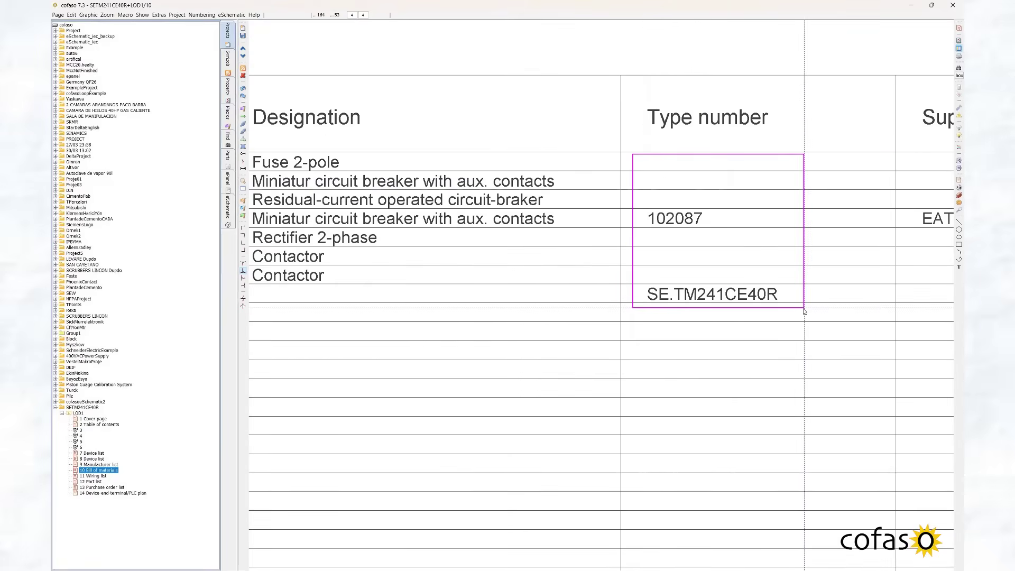
# Step: Open the wiring list, examine its conductor numbers and targets, and check the available Excel export options
pyautogui.click(94, 476)
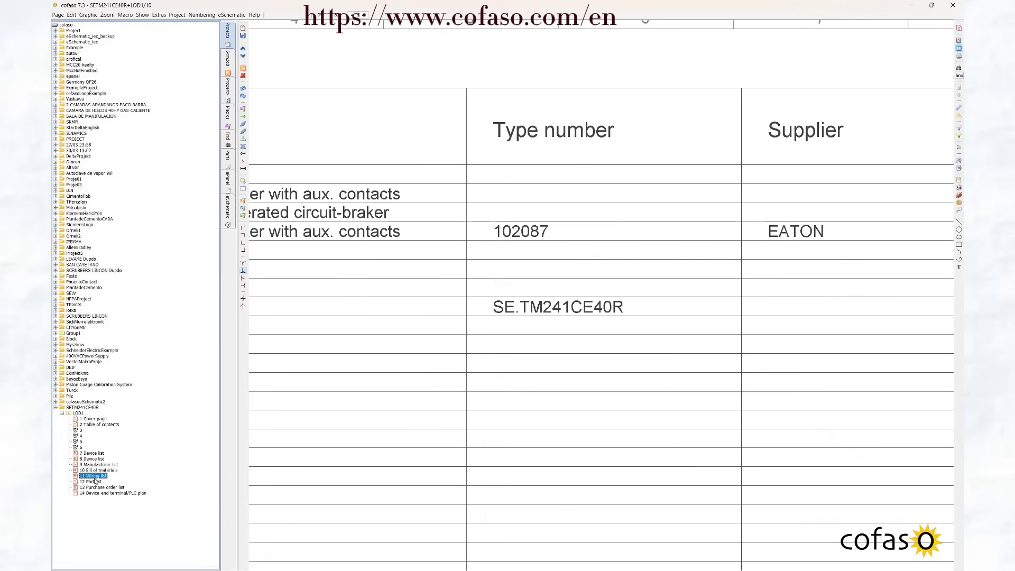
pyautogui.moveTo(330, 188); pyautogui.dragTo(388, 197)
pyautogui.scroll(4, 360, 183)
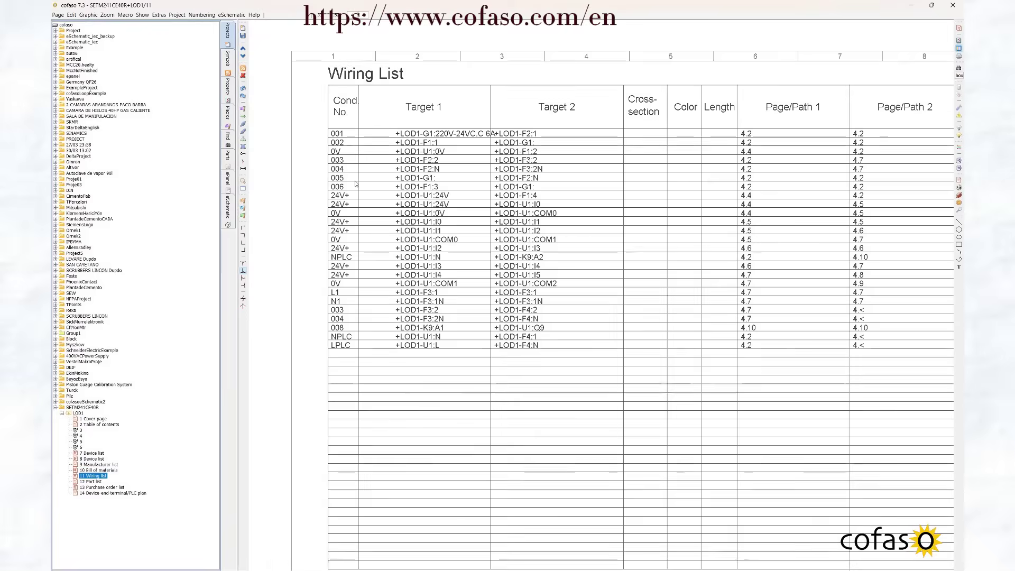
pyautogui.moveTo(296, 68); pyautogui.dragTo(369, 506)
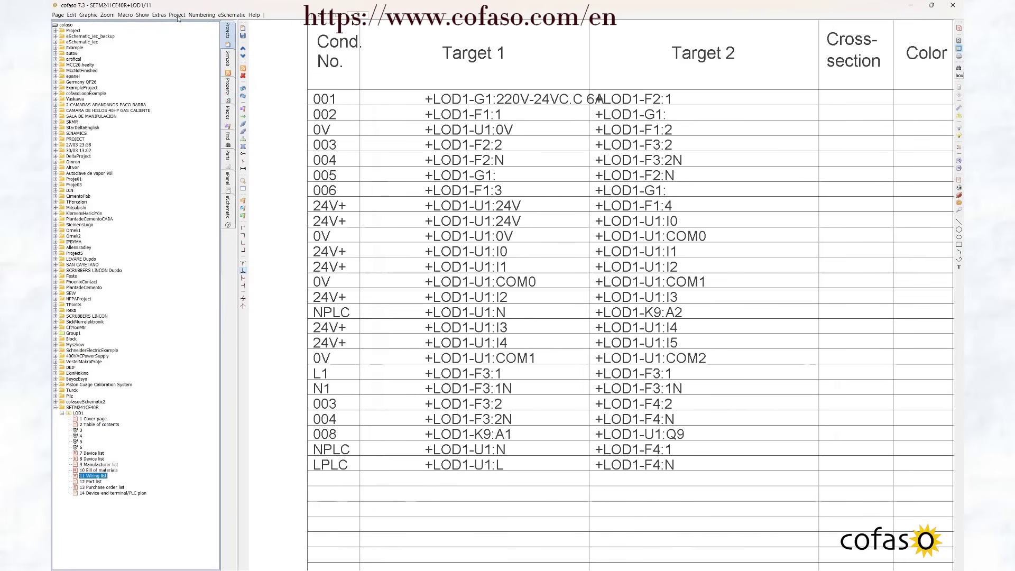
pyautogui.click(141, 15)
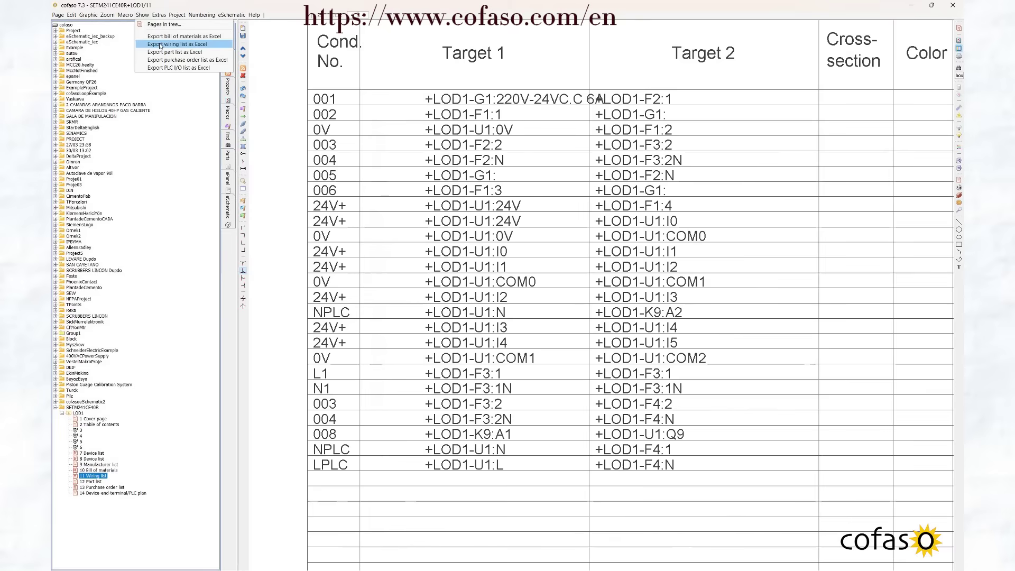
pyautogui.click(340, 141)
pyautogui.moveTo(306, 79); pyautogui.dragTo(396, 553)
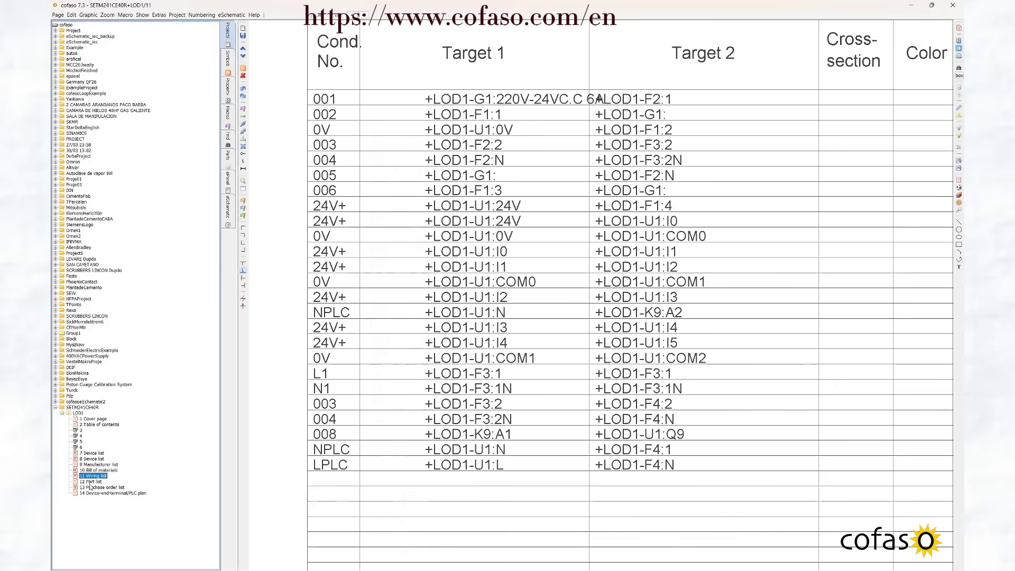